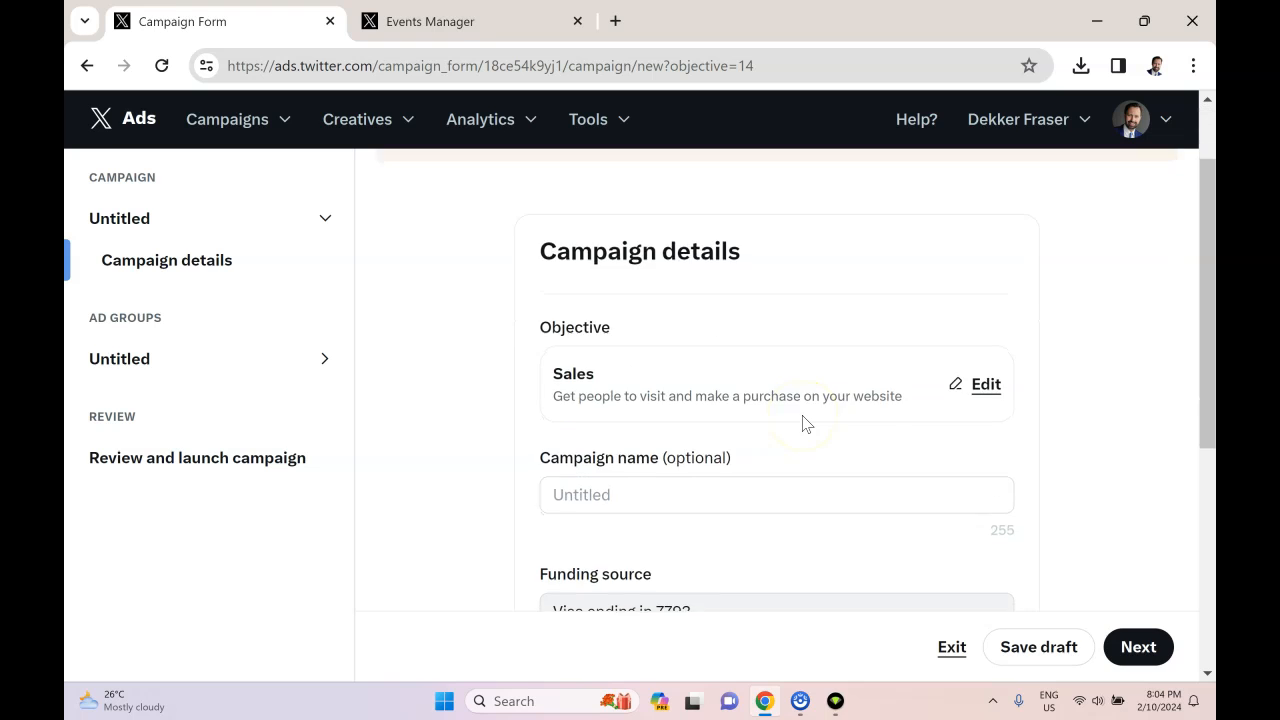
Name the campaign "sales campaign"
click(687, 291)
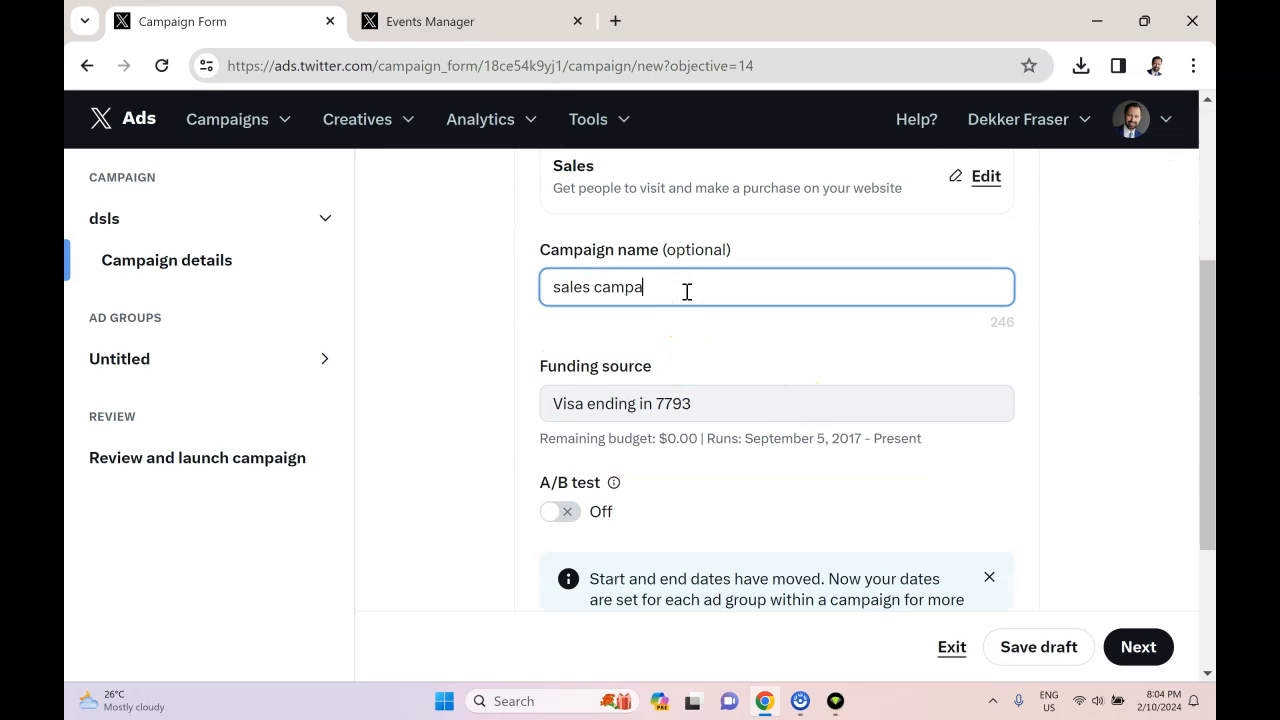
click(1066, 368)
scroll(600, 423, down, 2)
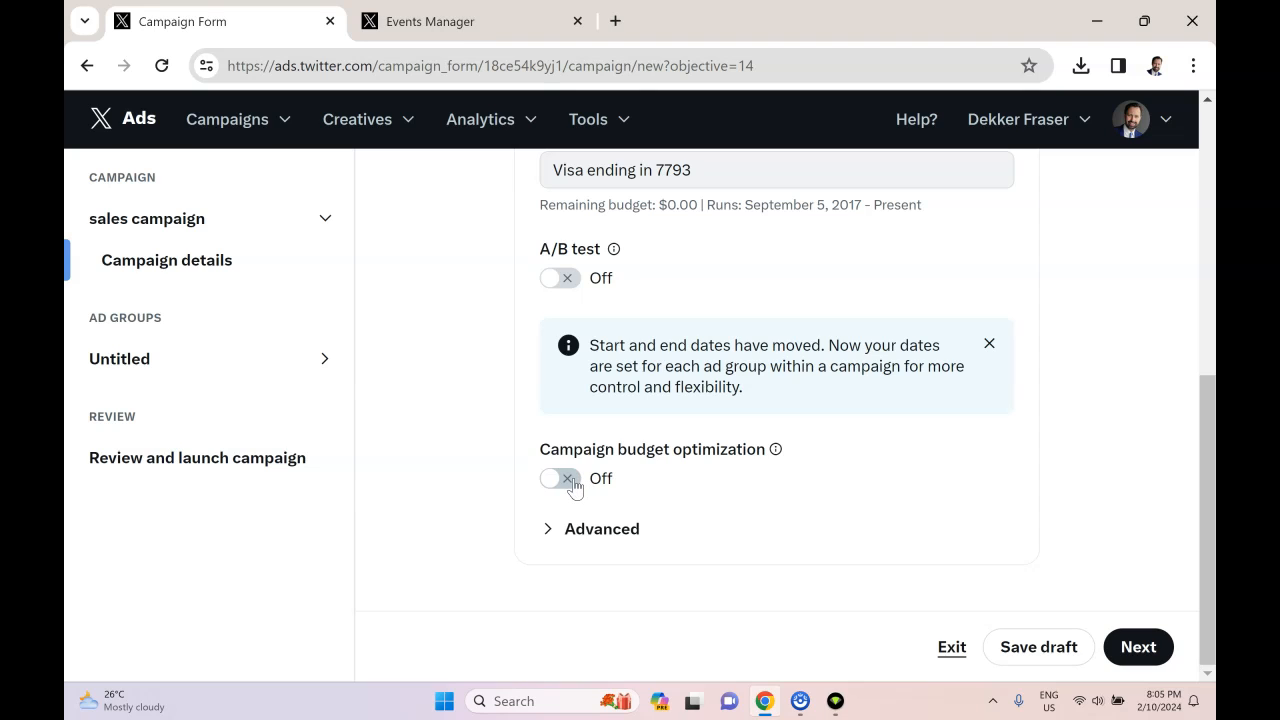
Turn on campaign budget optimization with a 75.00 USD daily and 1,000.00 USD total budget, and show the advanced pacing options
click(562, 478)
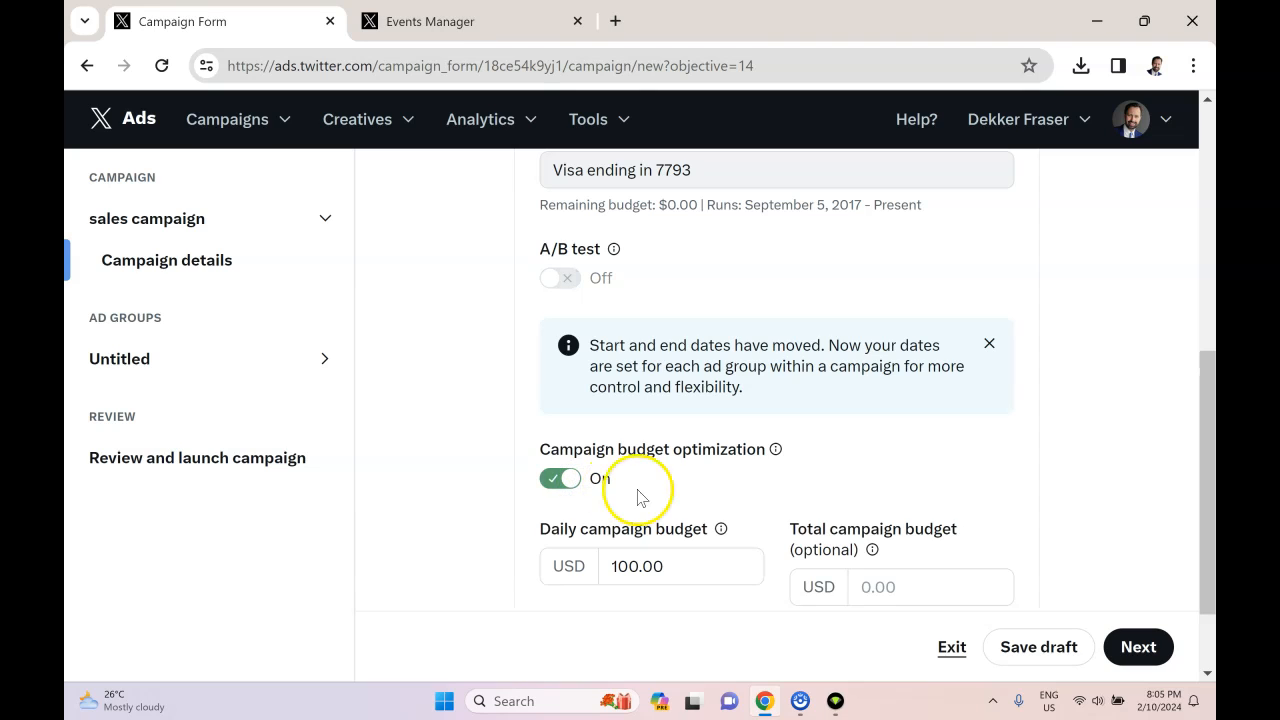
scroll(645, 490, down, 1)
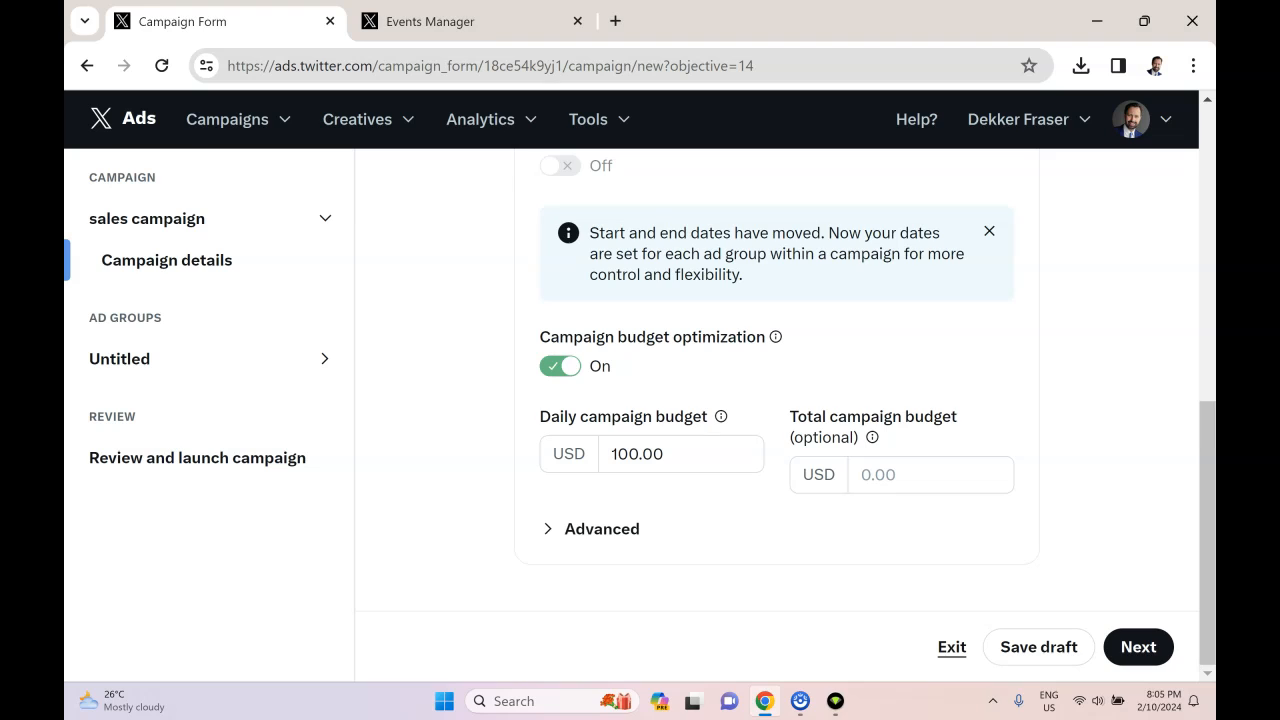
drag(686, 454, 594, 451)
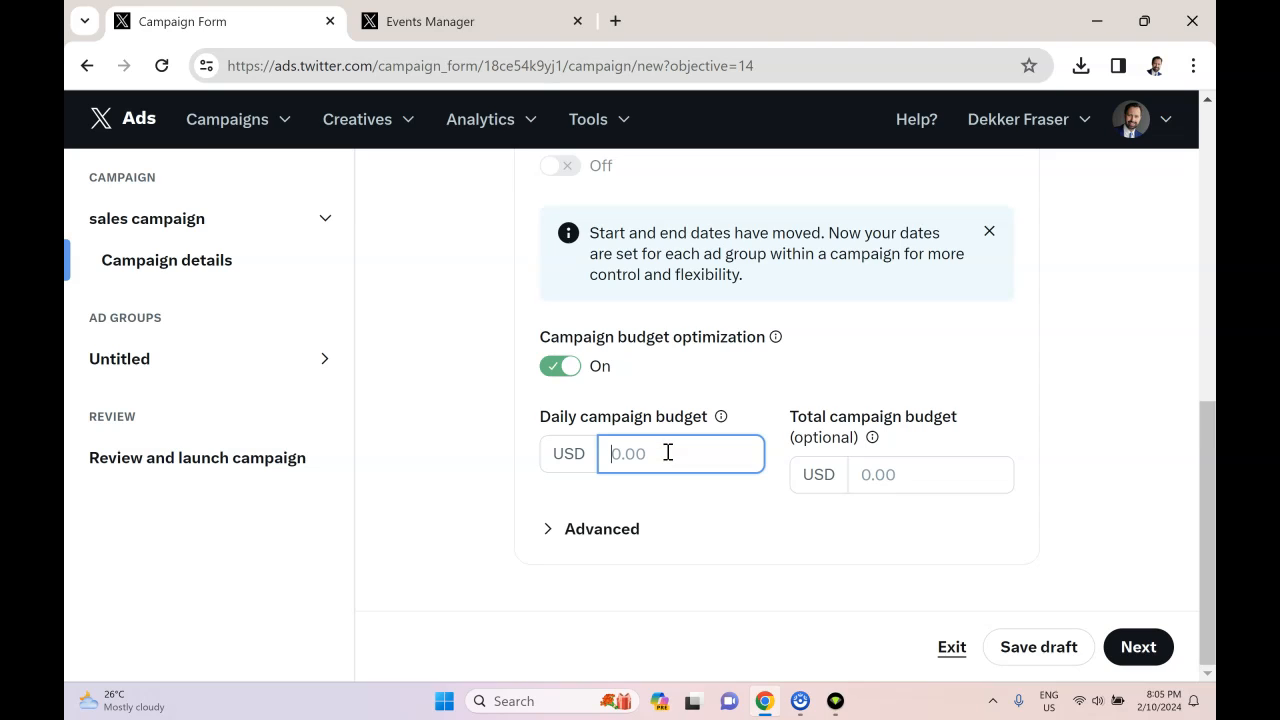
click(1034, 451)
click(925, 482)
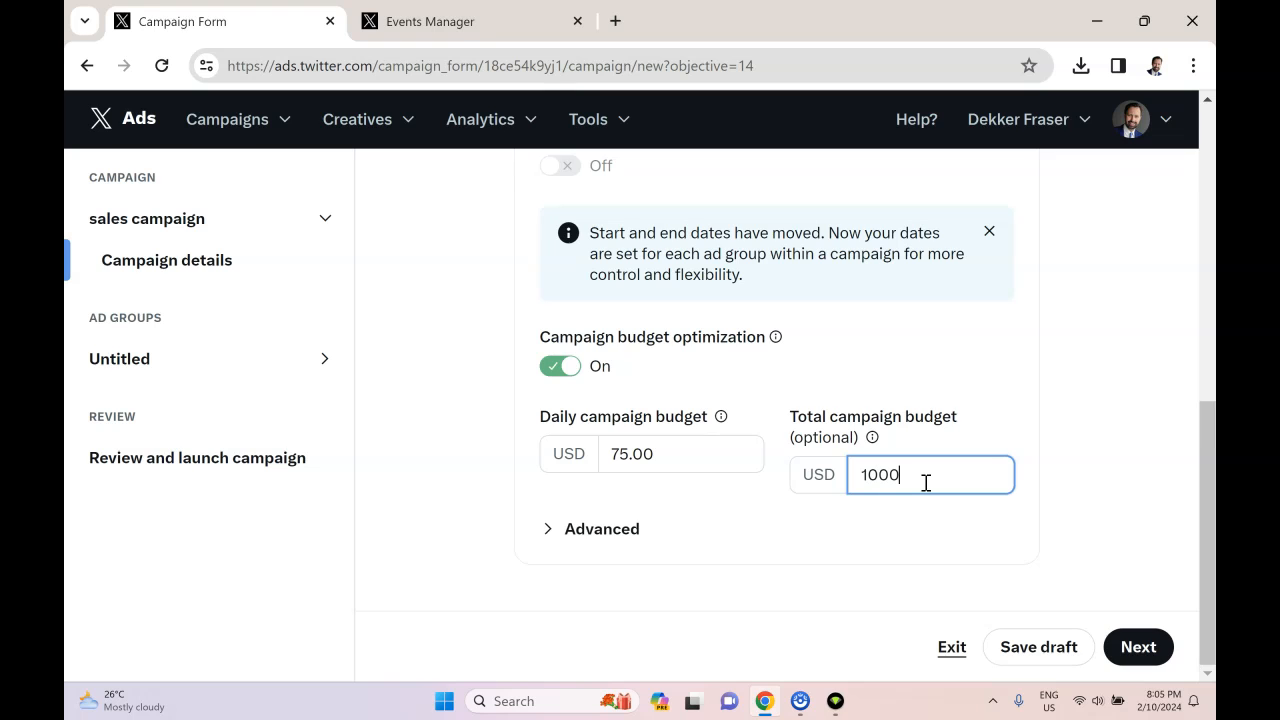
click(1014, 452)
click(608, 528)
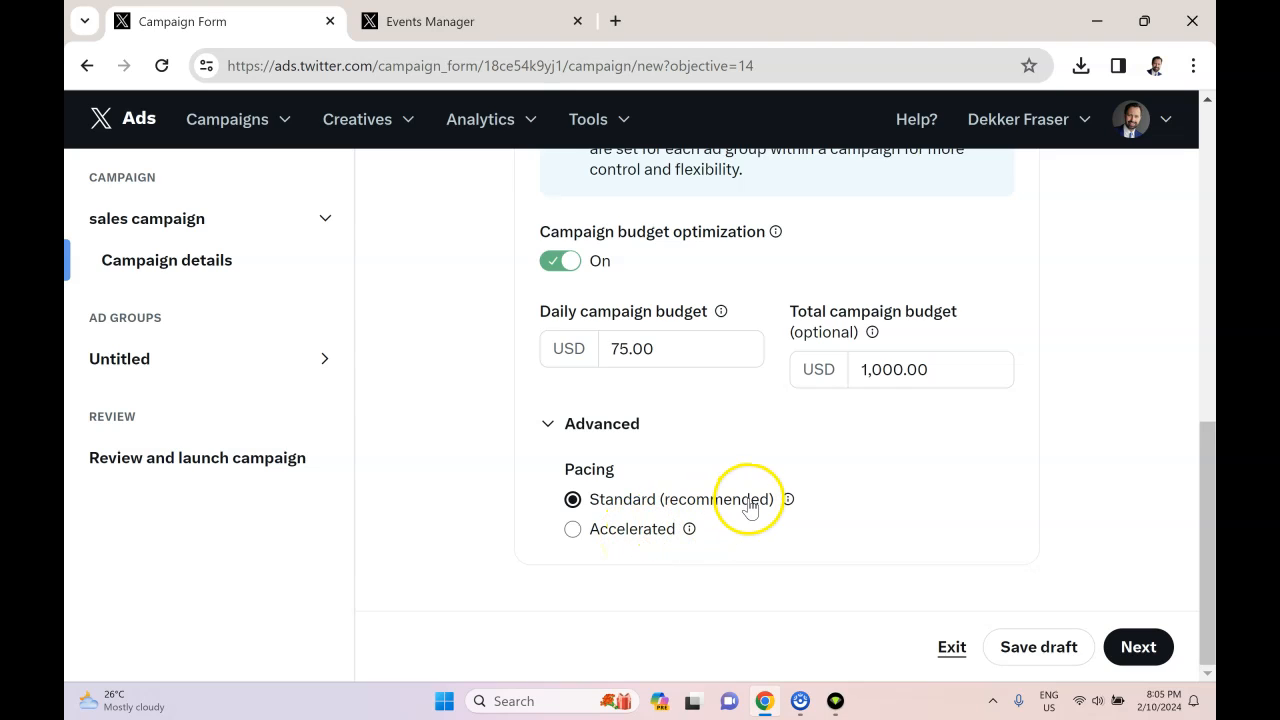
Continue to the ad group details and name the ad group "test ad group"
click(1140, 647)
click(634, 384)
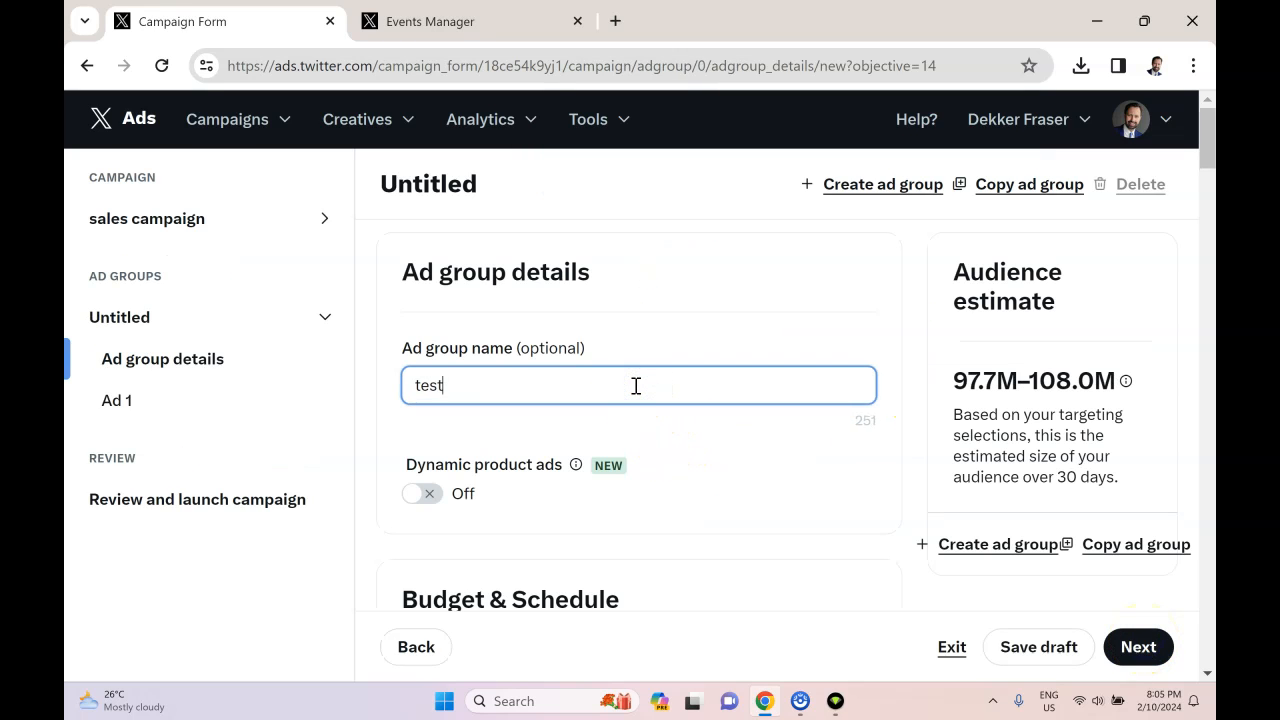
click(857, 487)
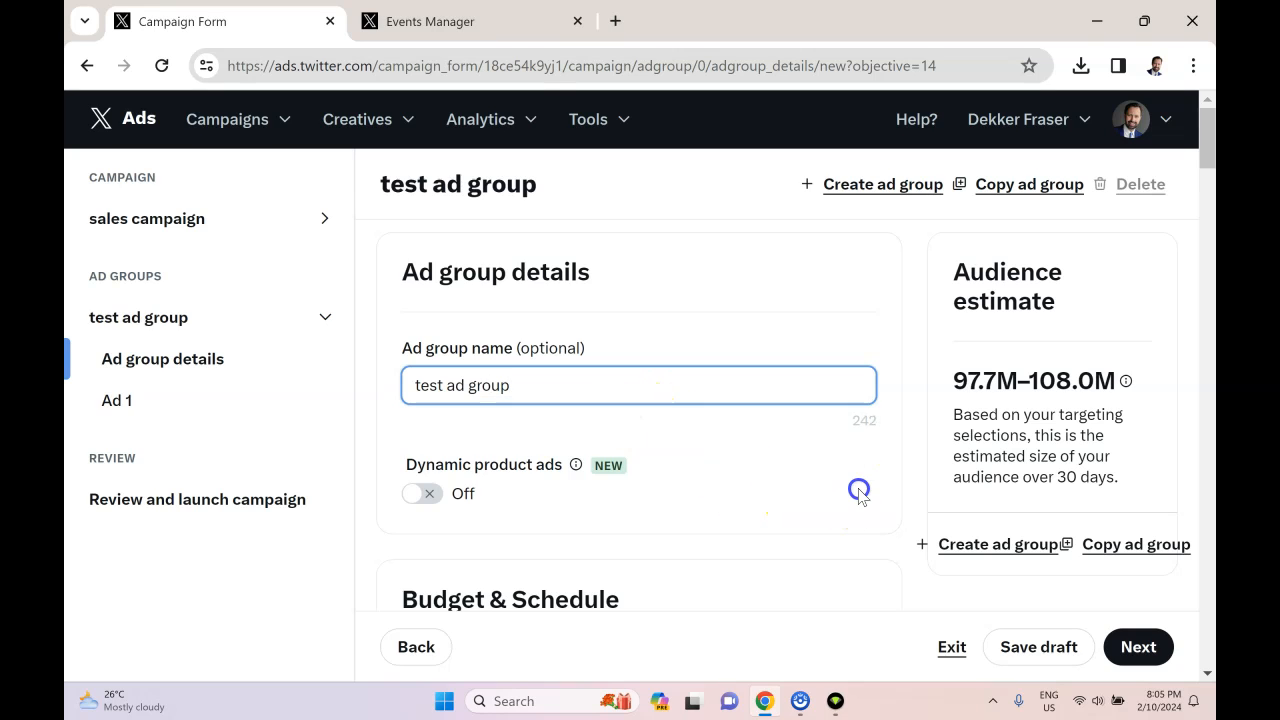
Review the ad group's budget and schedule settings and its delivery goal, including the explanation of the goal
scroll(508, 500, down, 1)
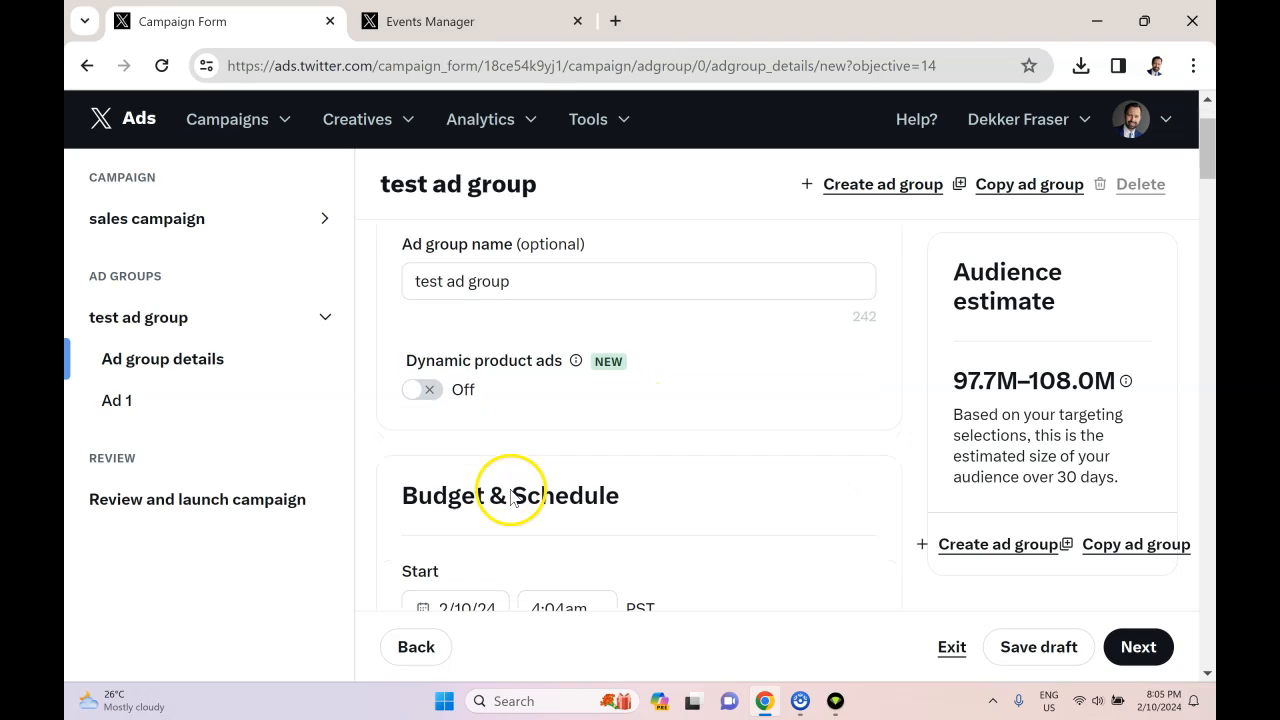
scroll(455, 425, down, 4)
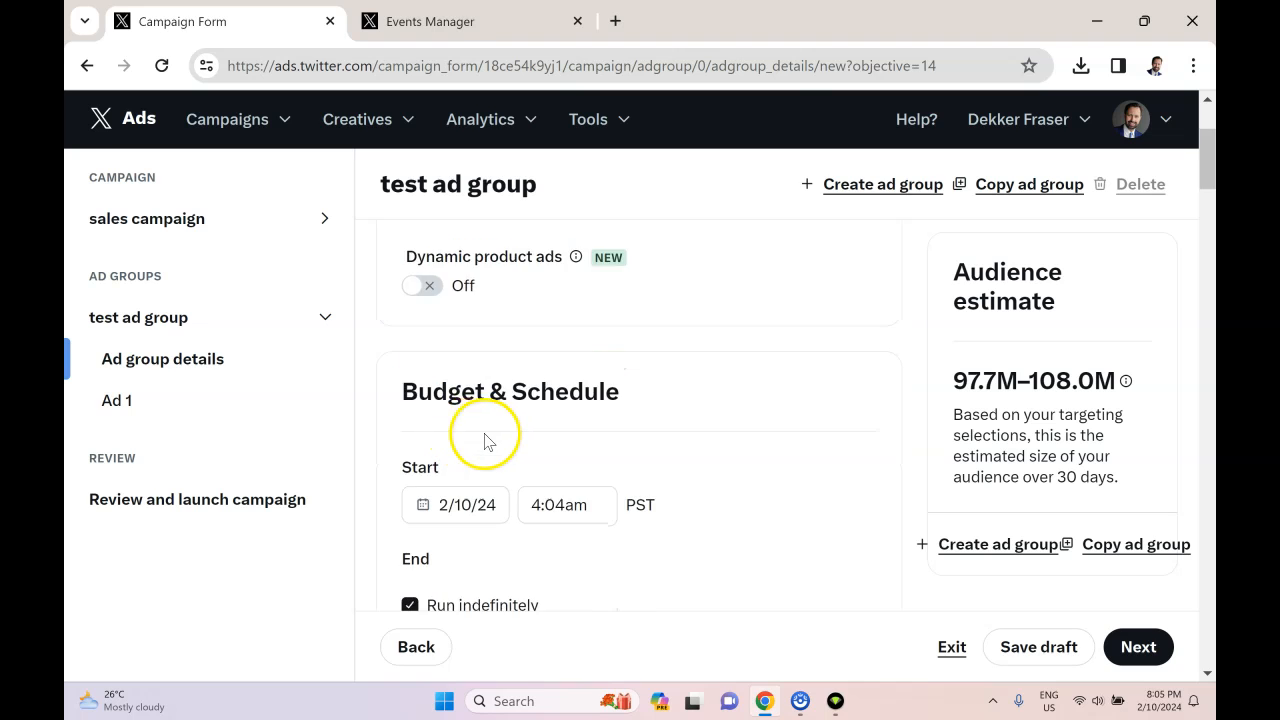
scroll(478, 437, up, 1)
scroll(475, 436, down, 3)
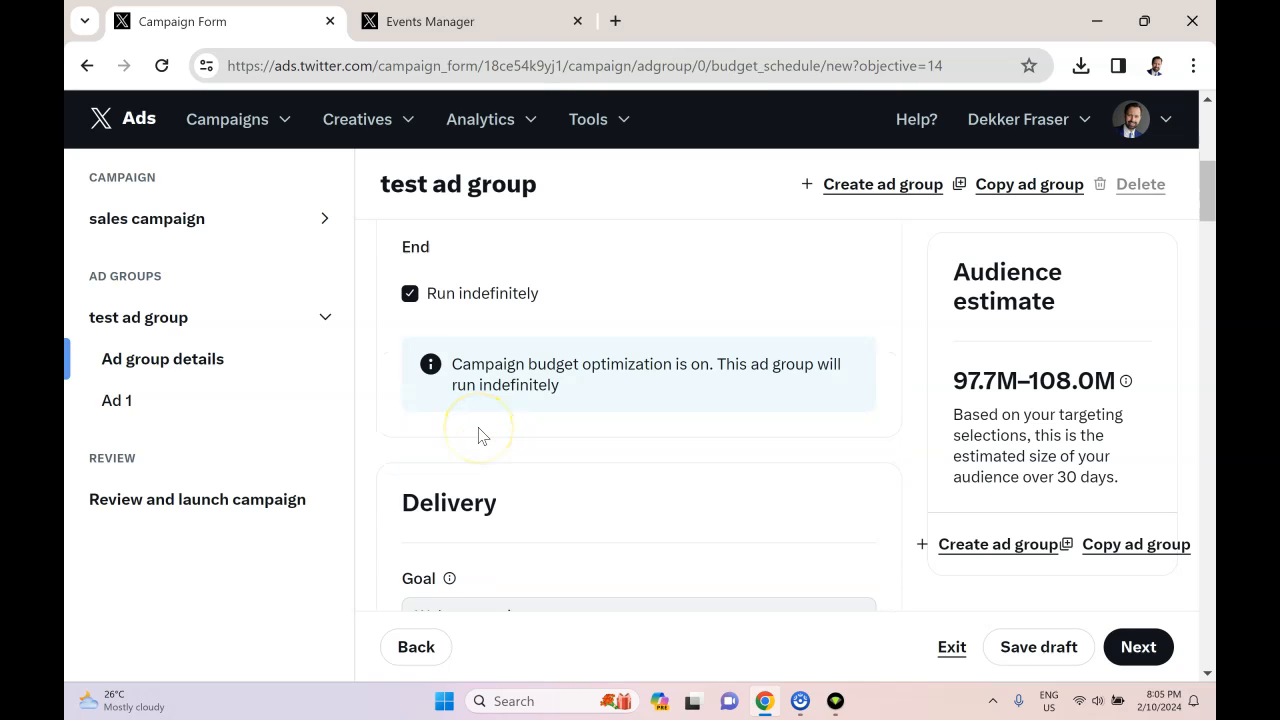
scroll(471, 340, up, 2)
scroll(500, 360, down, 2)
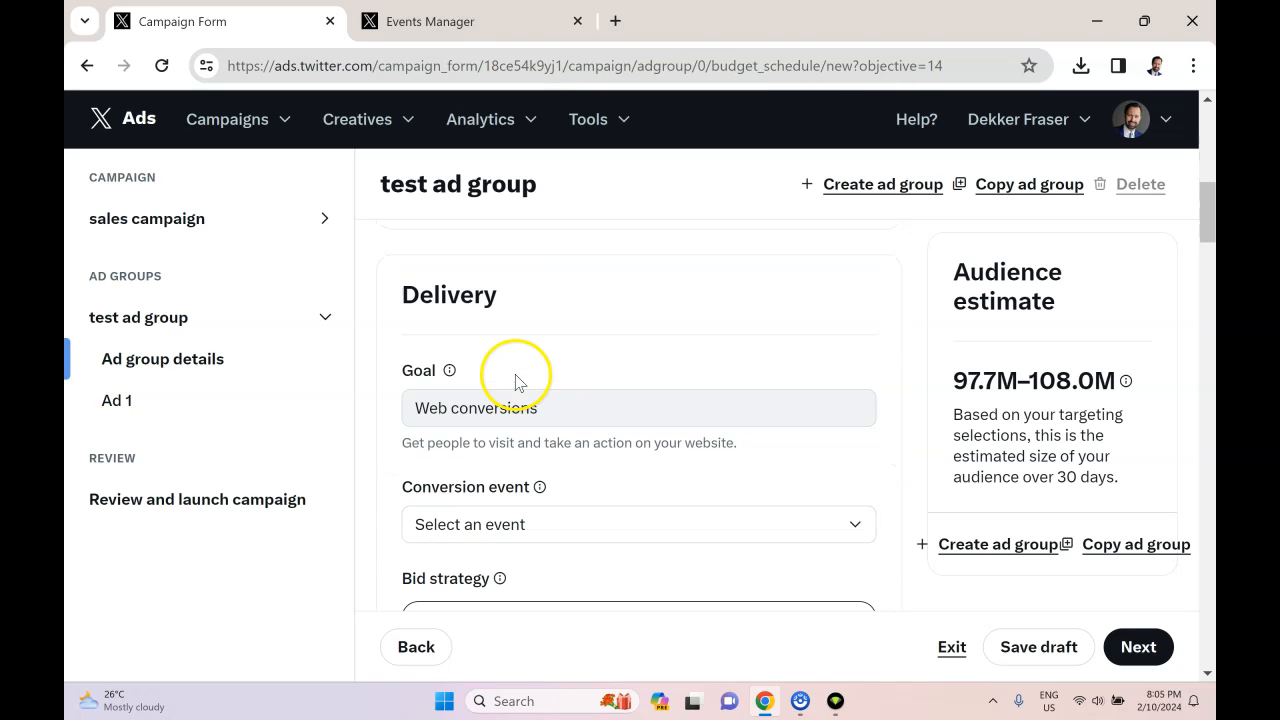
scroll(486, 320, down, 1)
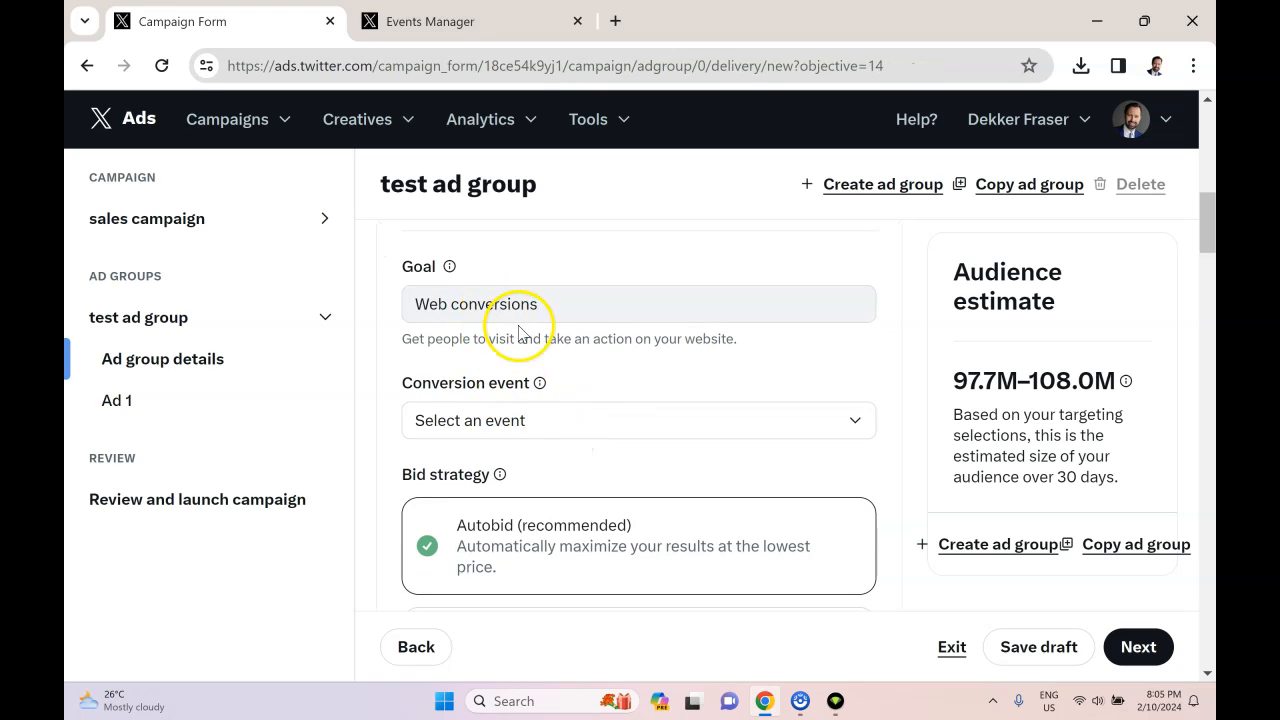
scroll(491, 409, up, 1)
click(510, 411)
click(449, 370)
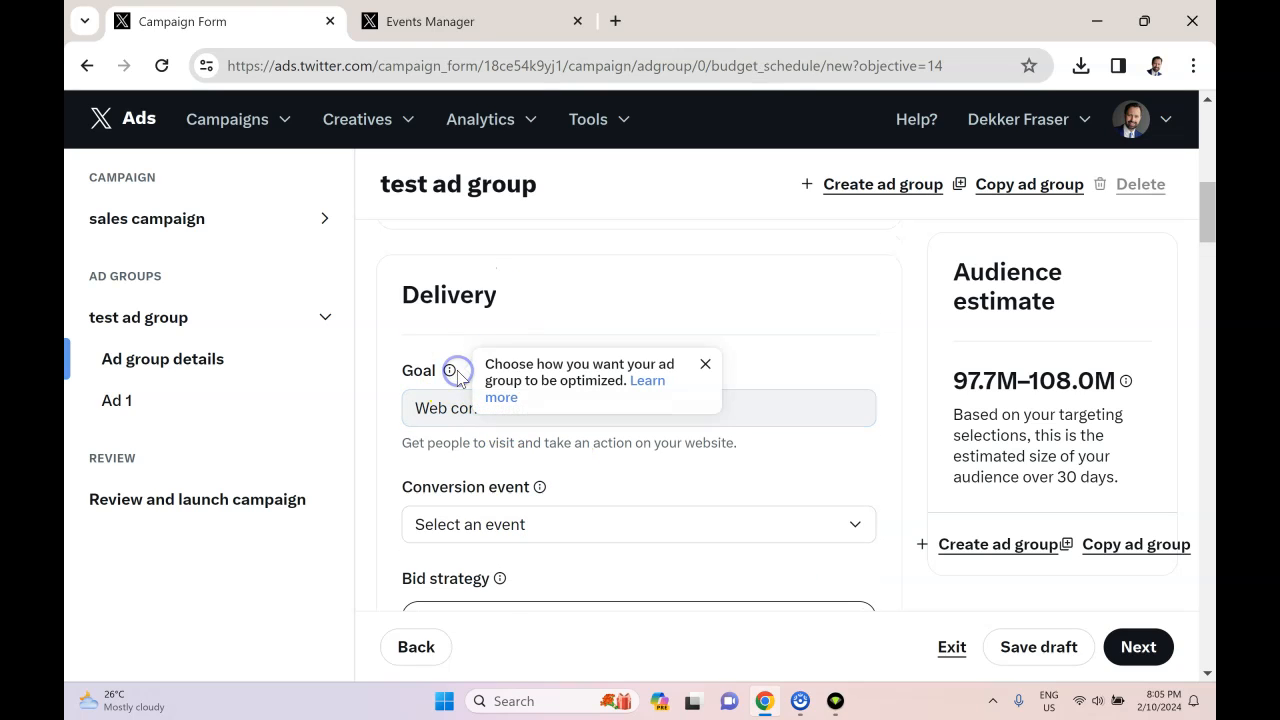
click(796, 457)
scroll(796, 455, down, 1)
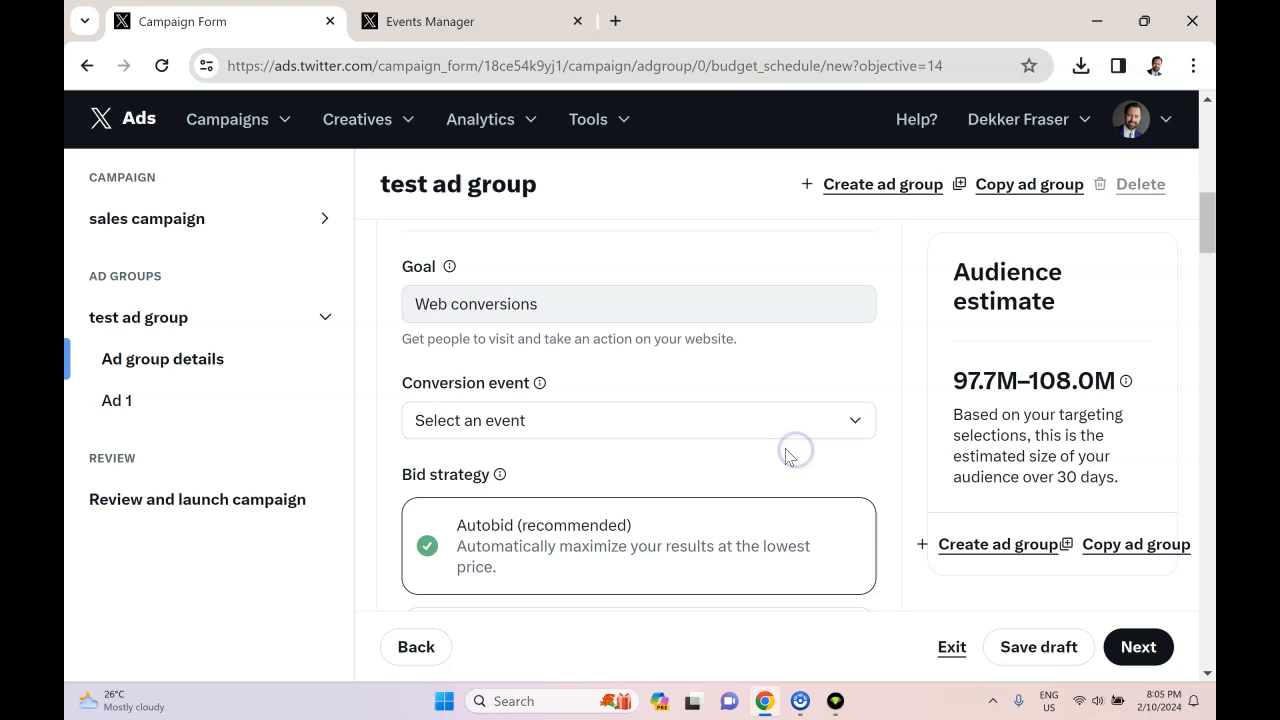
Start creating a new conversion event for the ad group and name it "Thank you page"
click(623, 422)
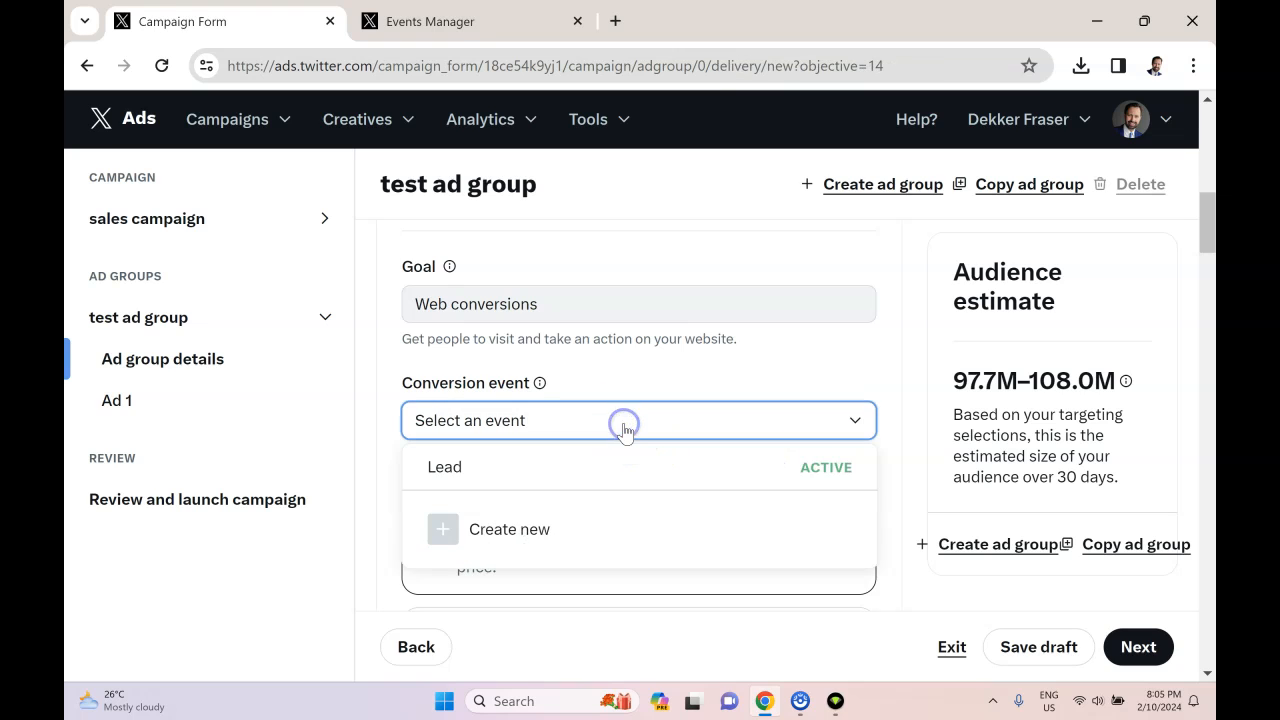
click(509, 529)
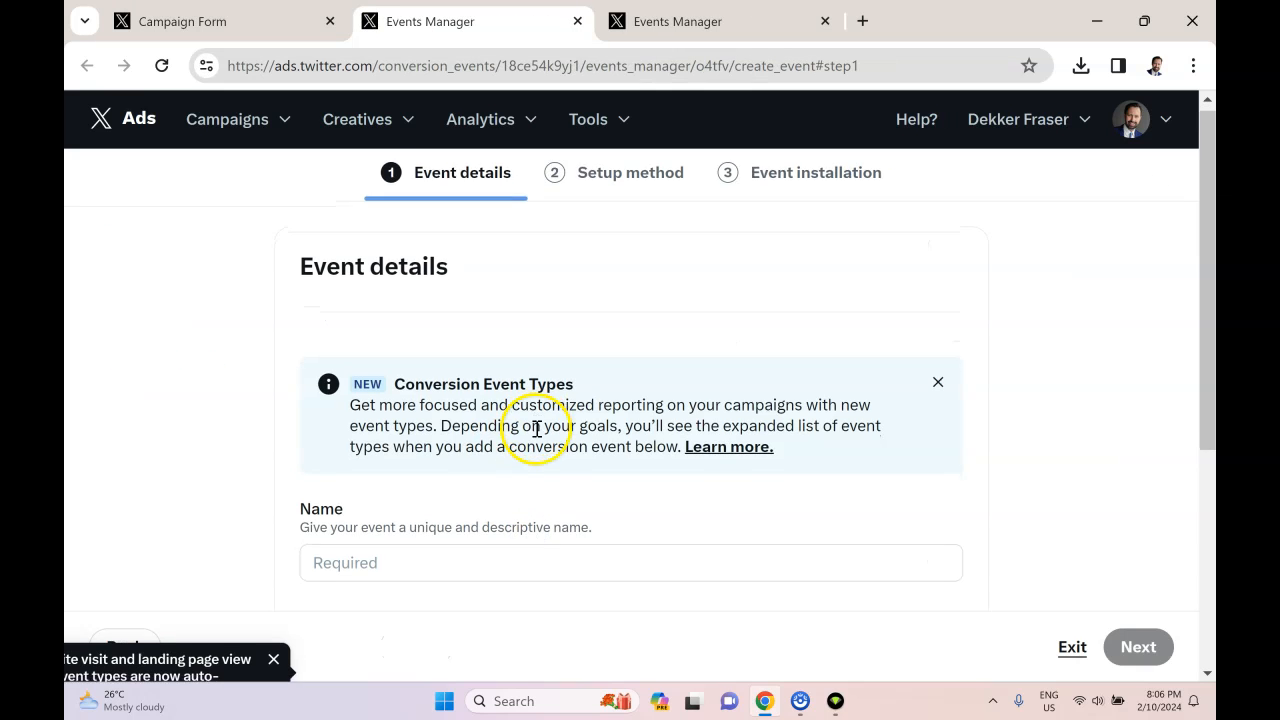
scroll(537, 428, down, 1)
click(422, 474)
text(Tha)
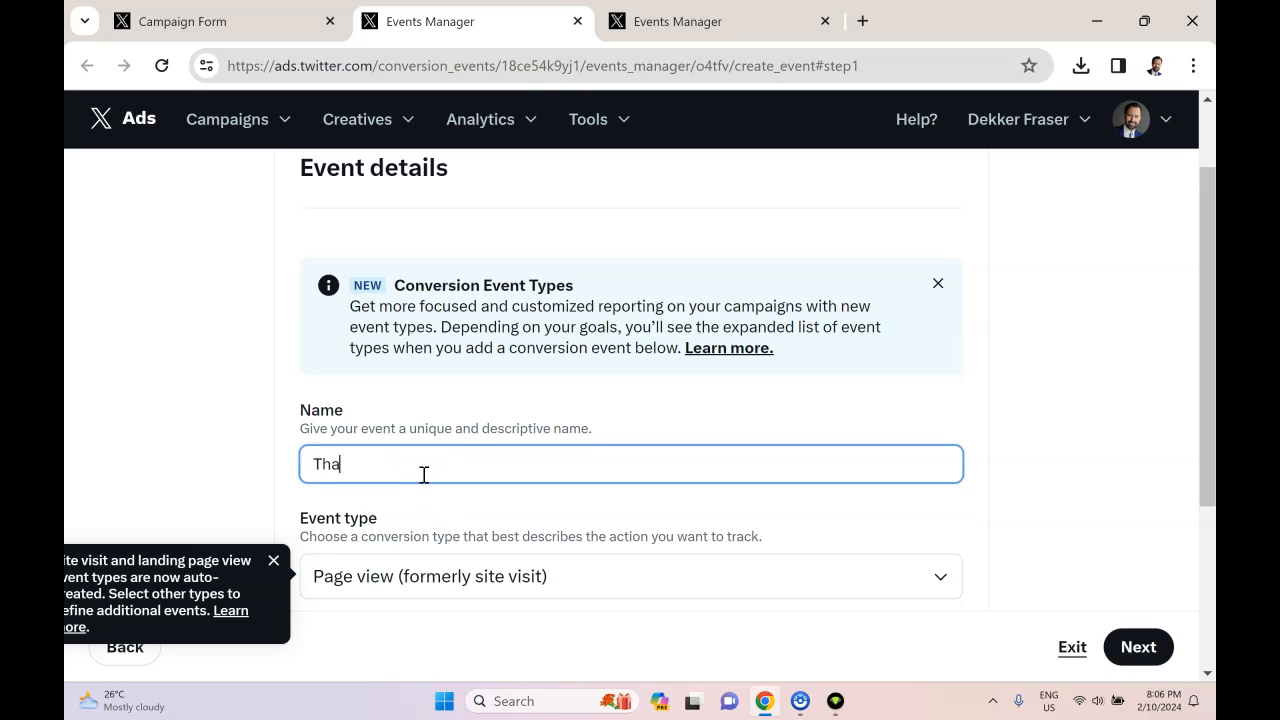
click(716, 491)
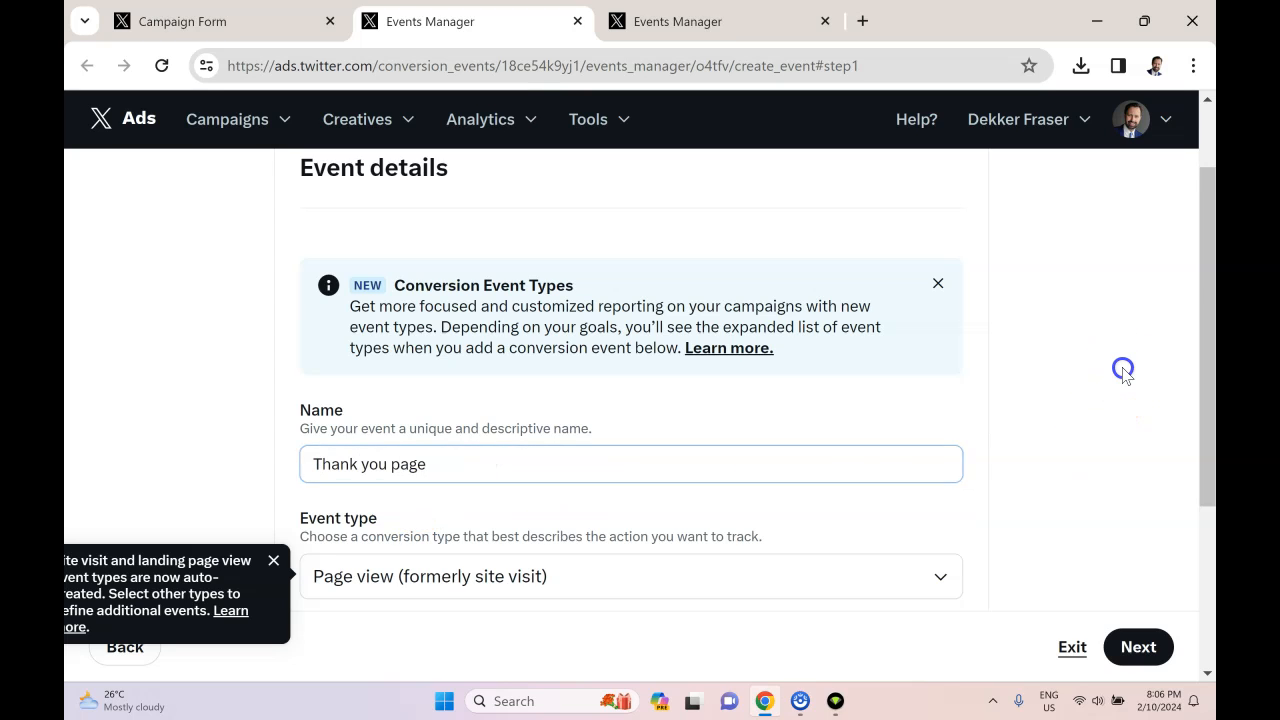
Dismiss the event-type tip and choose Page view (formerly site visit) as the conversion event's type
scroll(1034, 409, down, 2)
click(272, 365)
click(329, 368)
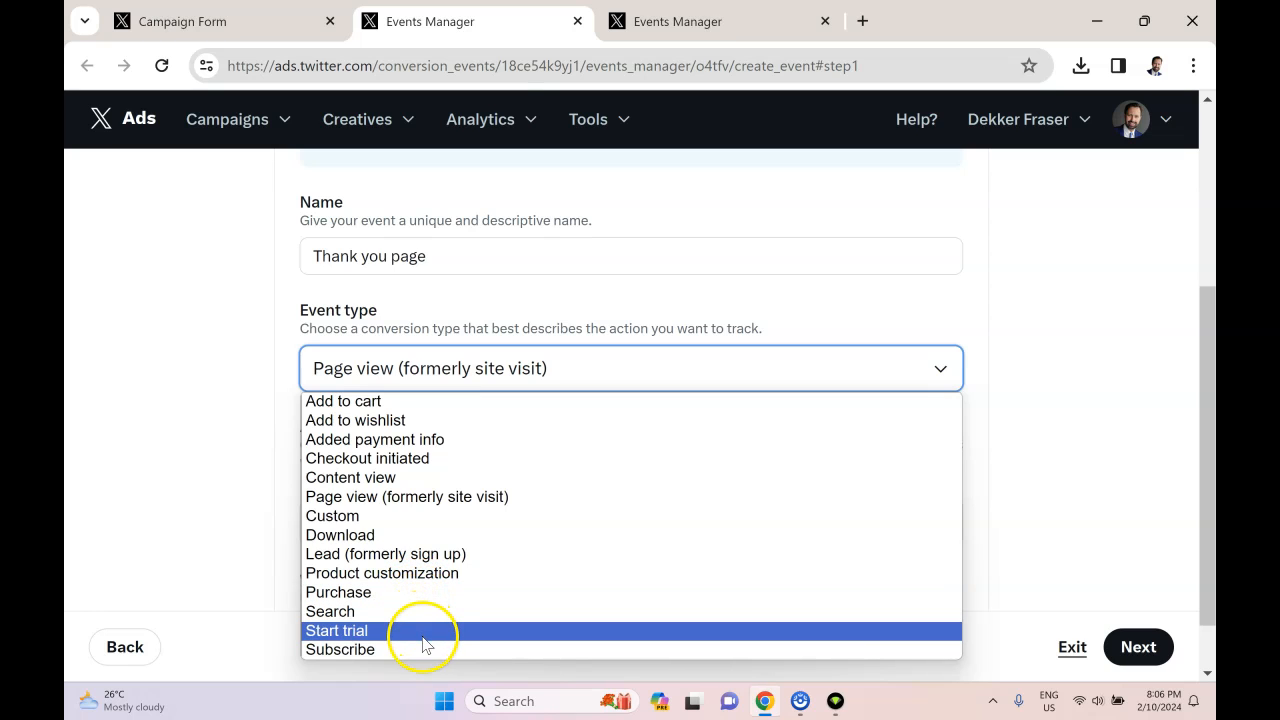
click(450, 496)
scroll(585, 445, down, 1)
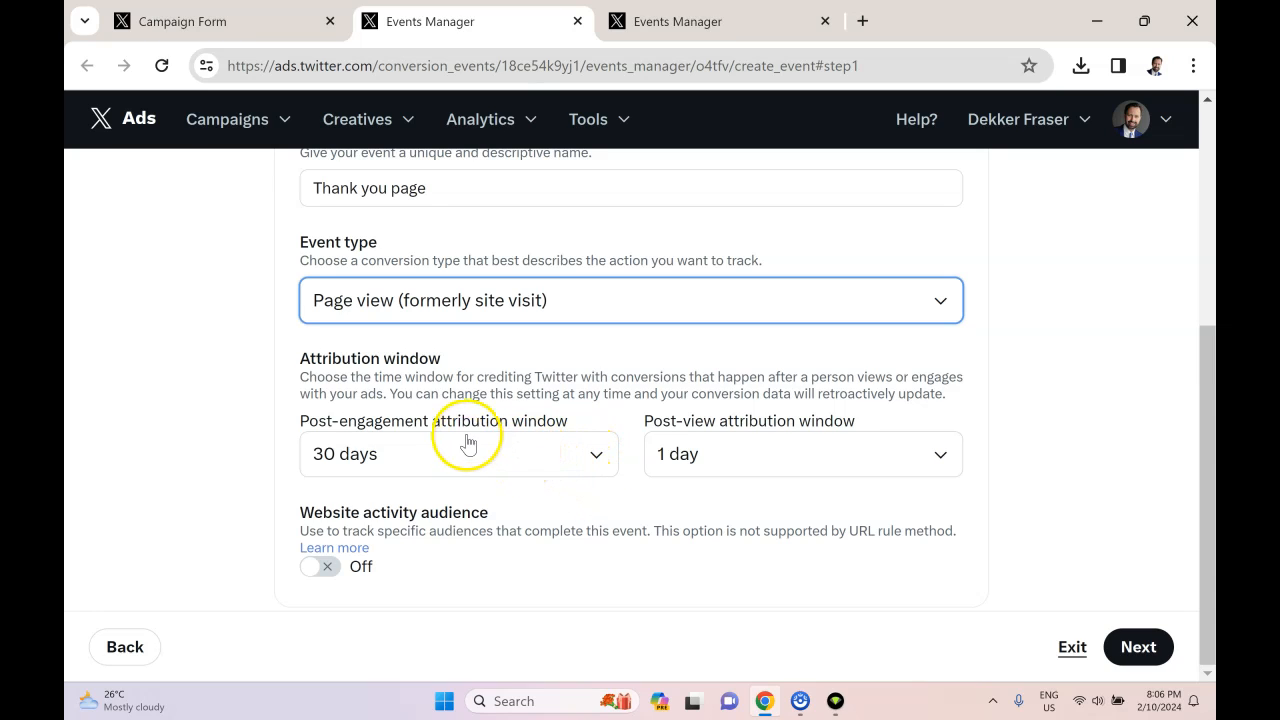
Keep the post-engagement attribution window at 30 days, set the post-view window to Off, and continue to the setup method
click(596, 460)
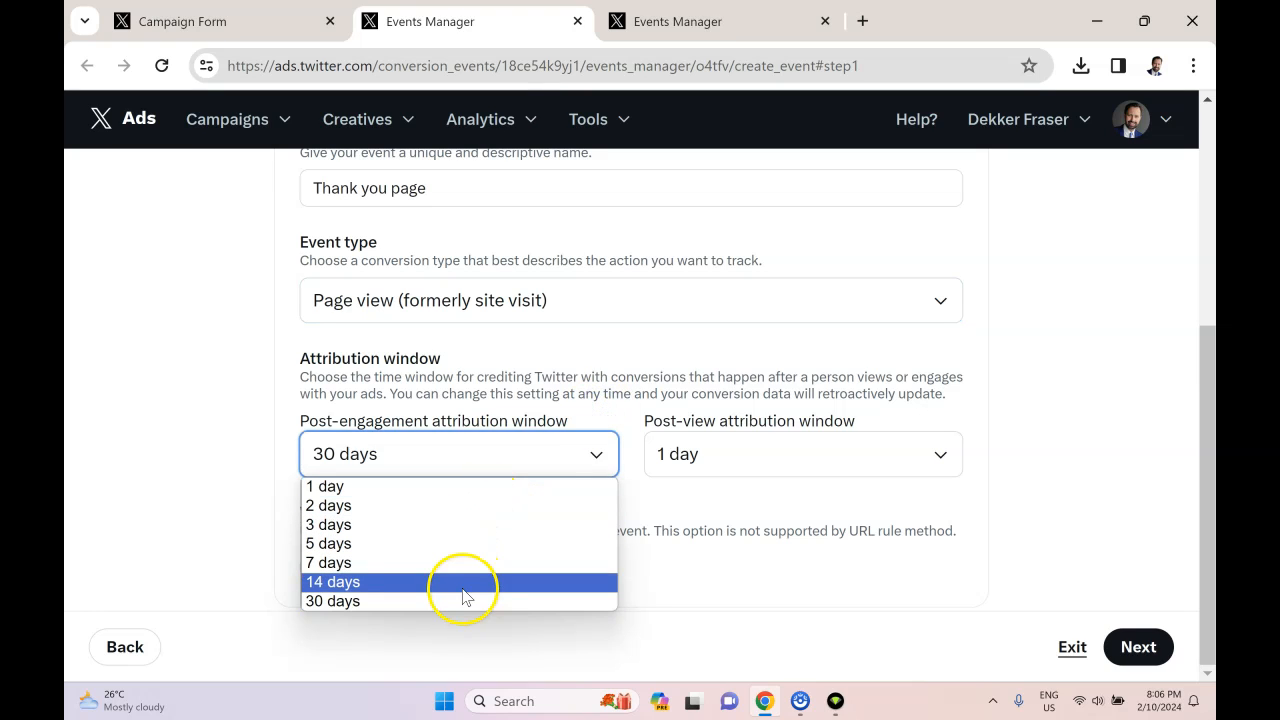
click(263, 490)
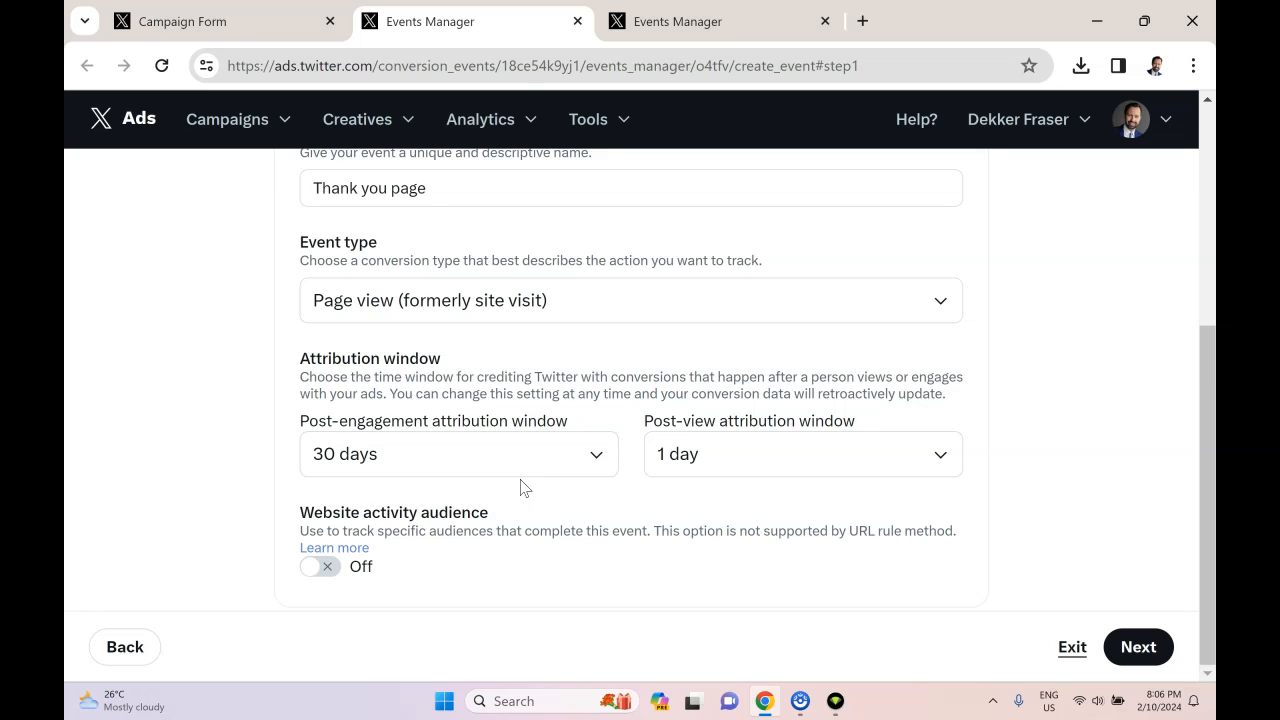
click(529, 476)
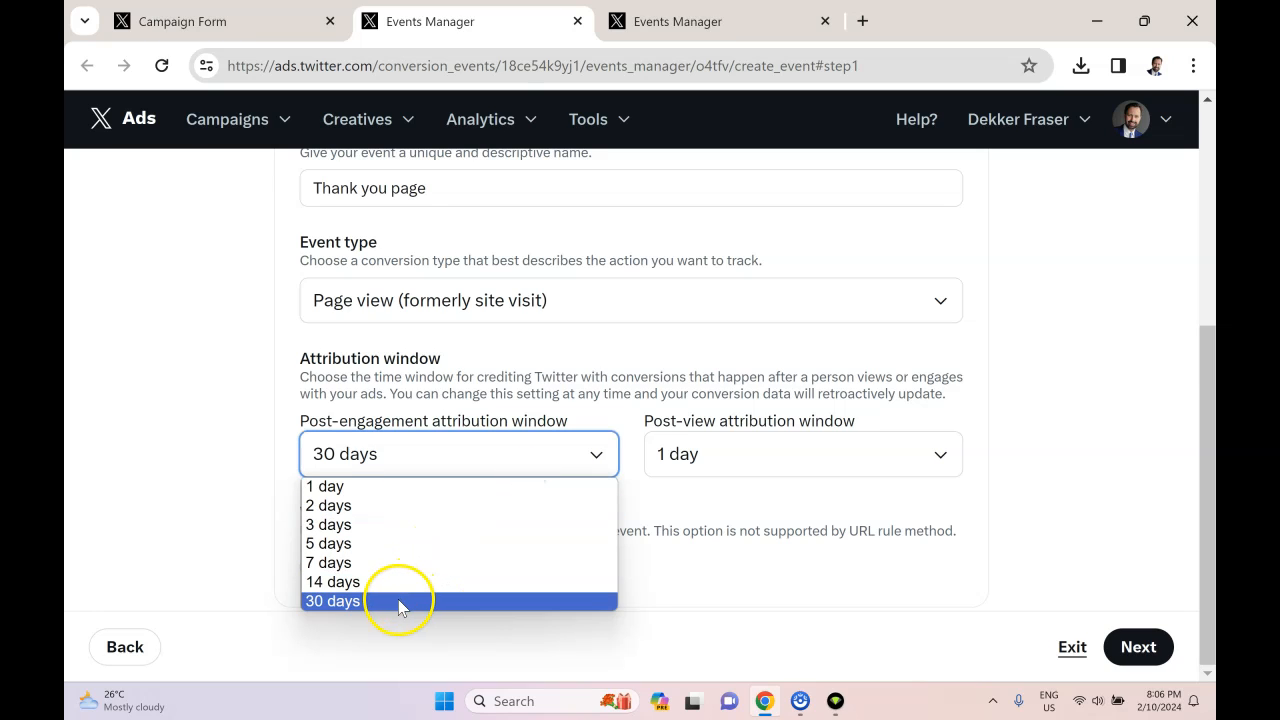
click(261, 527)
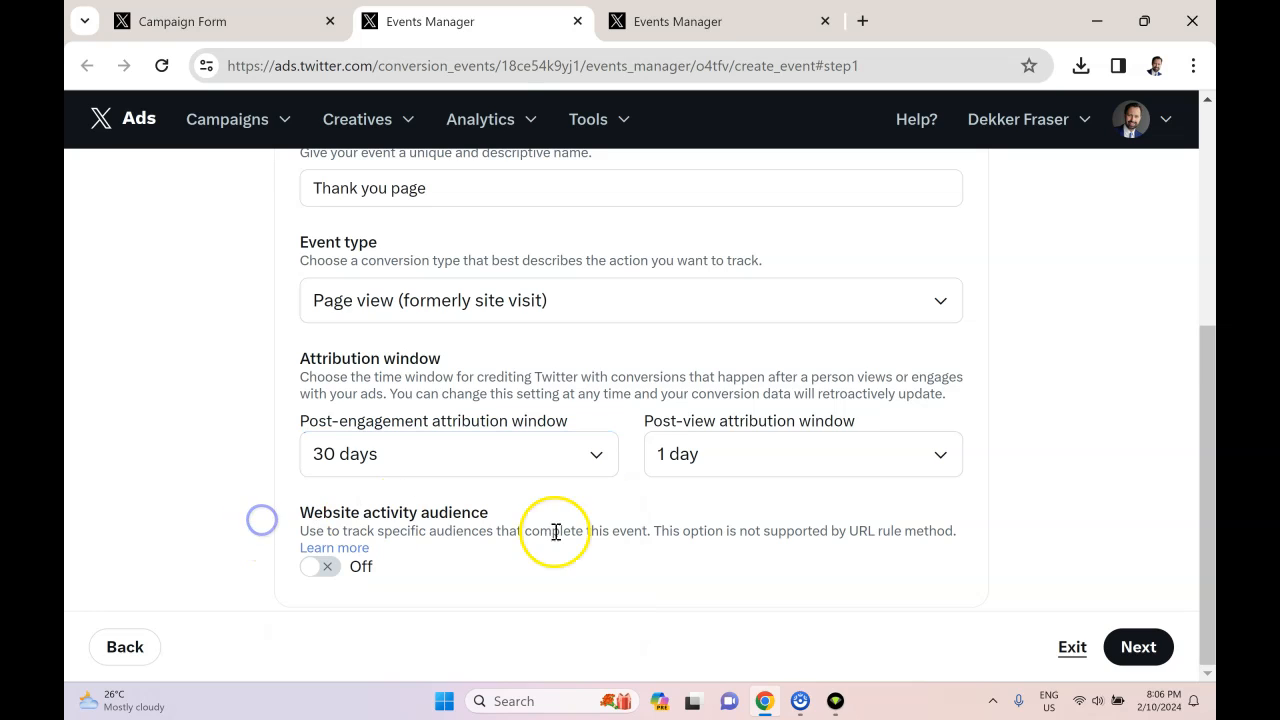
click(788, 472)
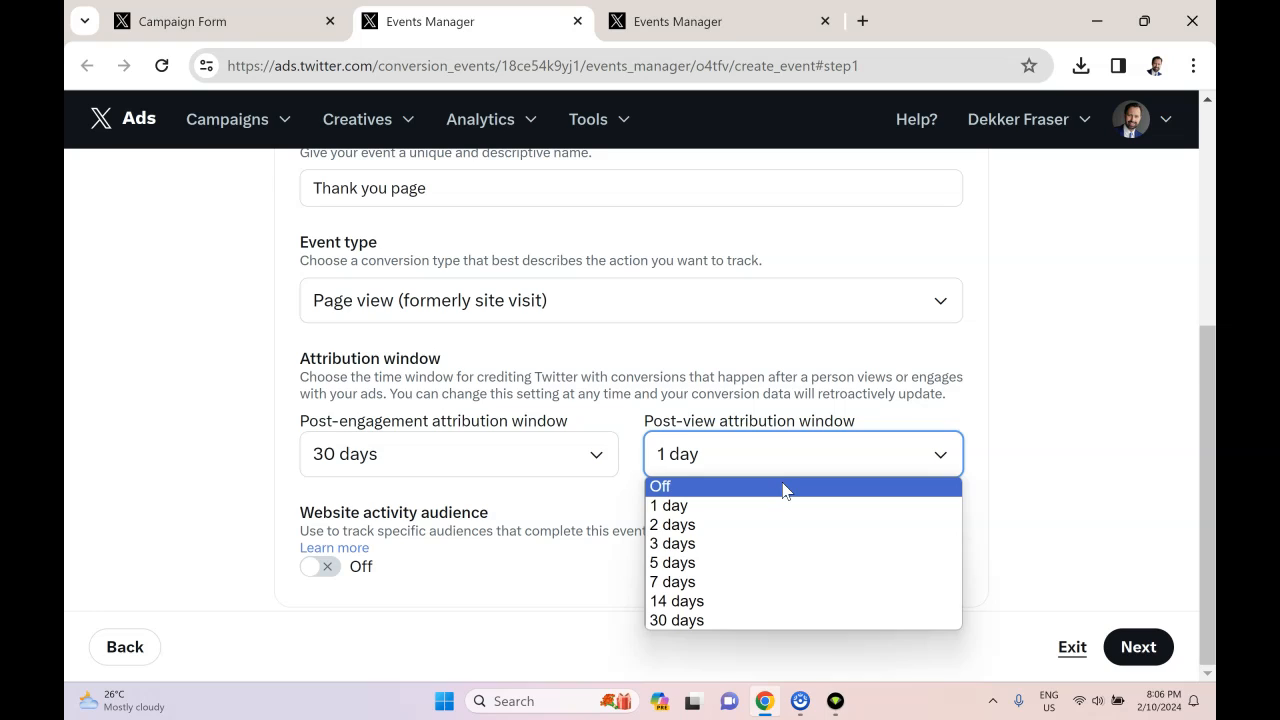
click(783, 487)
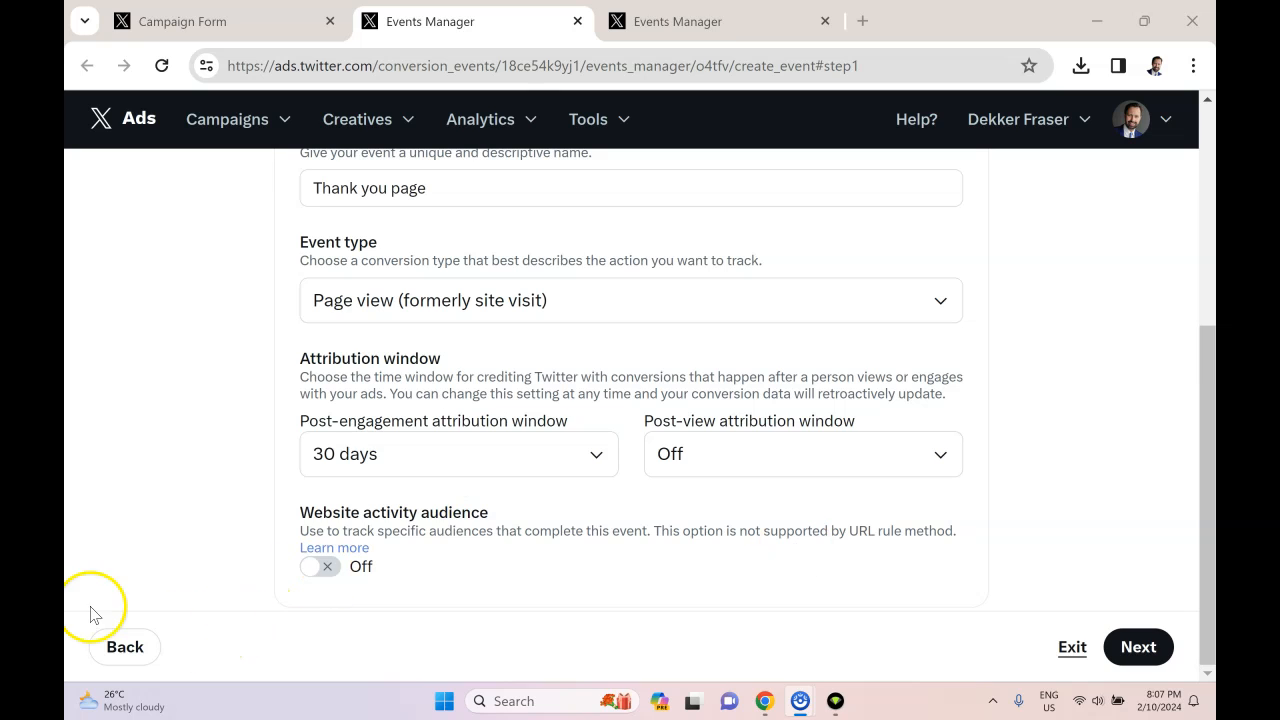
click(1138, 647)
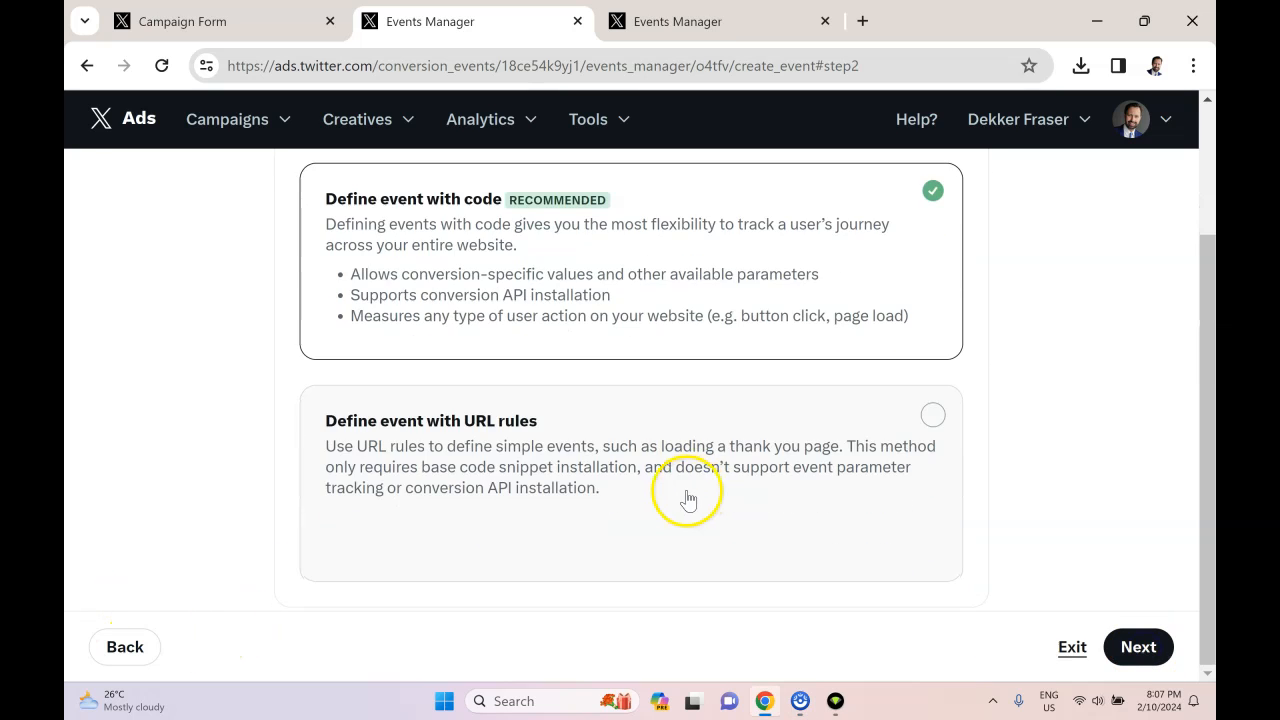
Compare the code and URL-rule setup methods, choose Define event with URL rules, and try to continue to event installation
click(494, 199)
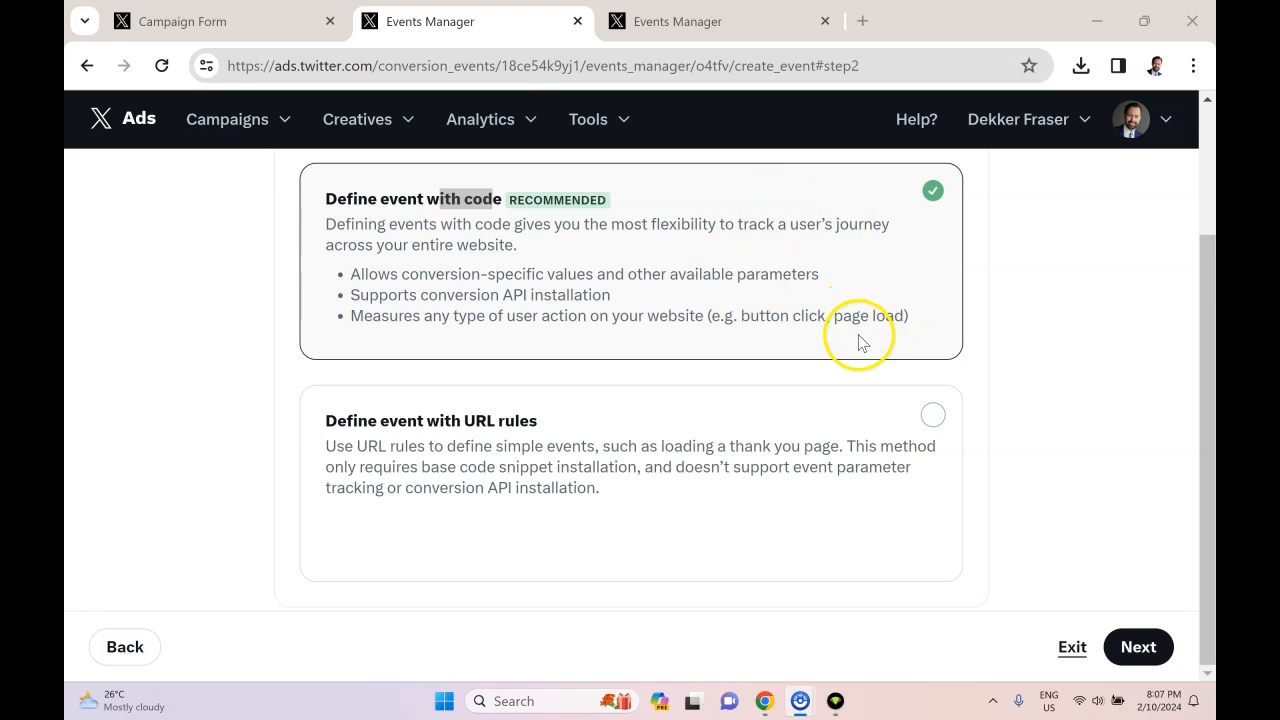
double_click(797, 316)
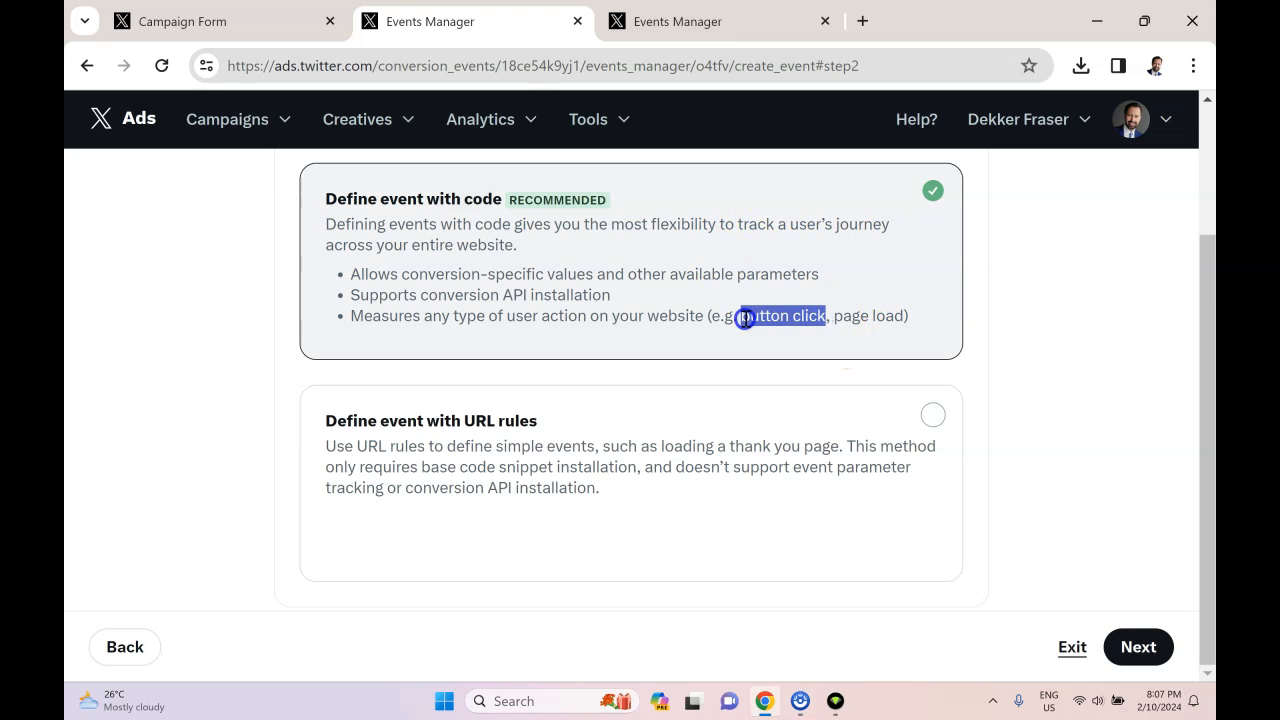
drag(834, 318, 906, 316)
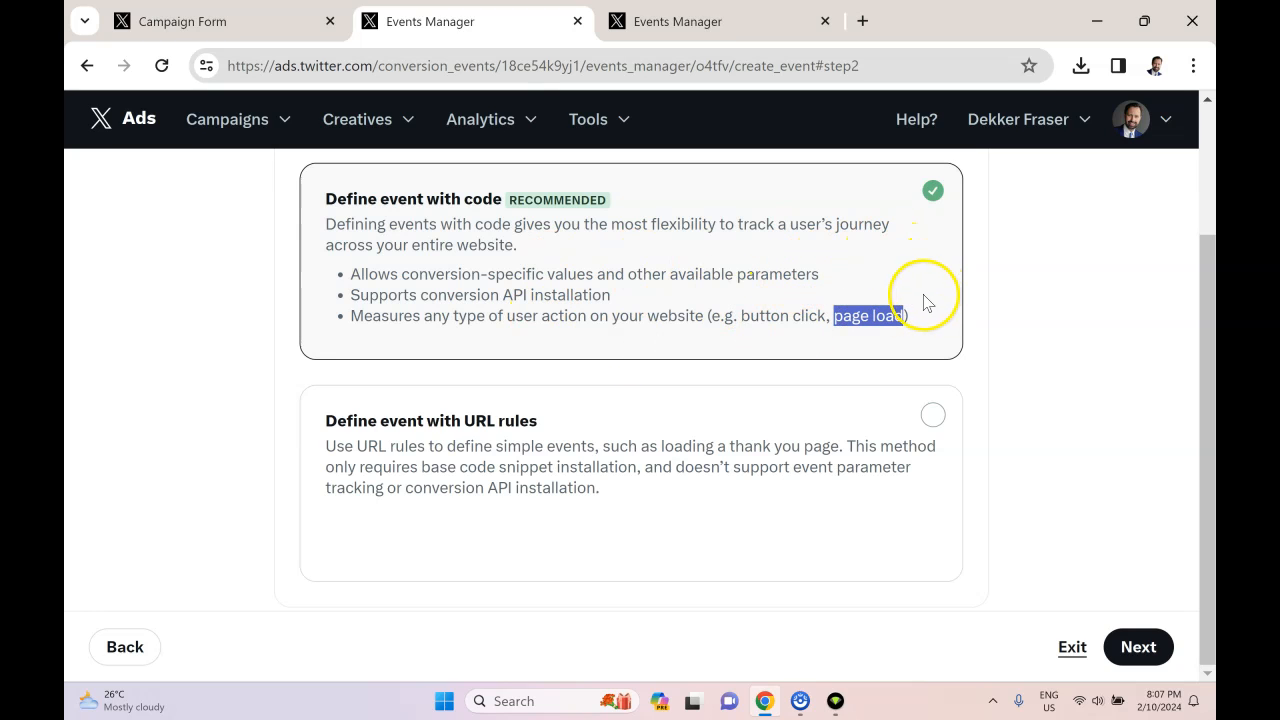
scroll(925, 355, up, 1)
scroll(932, 367, down, 1)
click(832, 328)
click(889, 346)
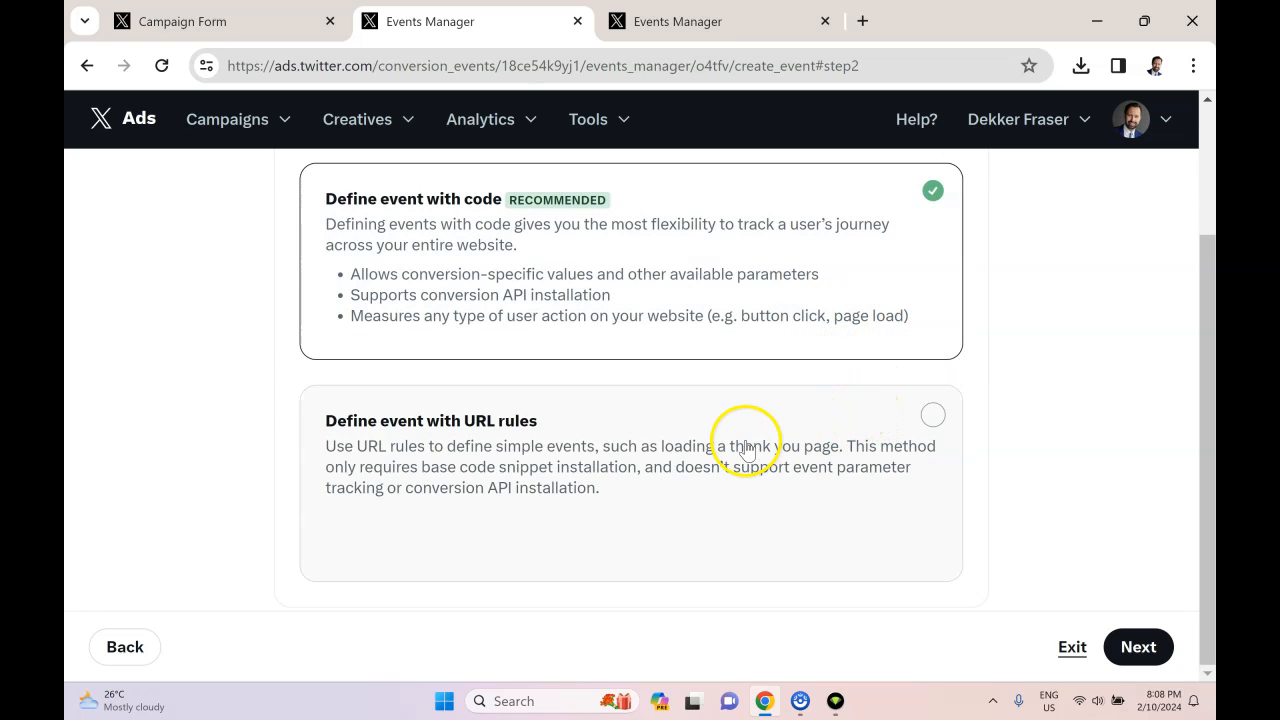
click(931, 436)
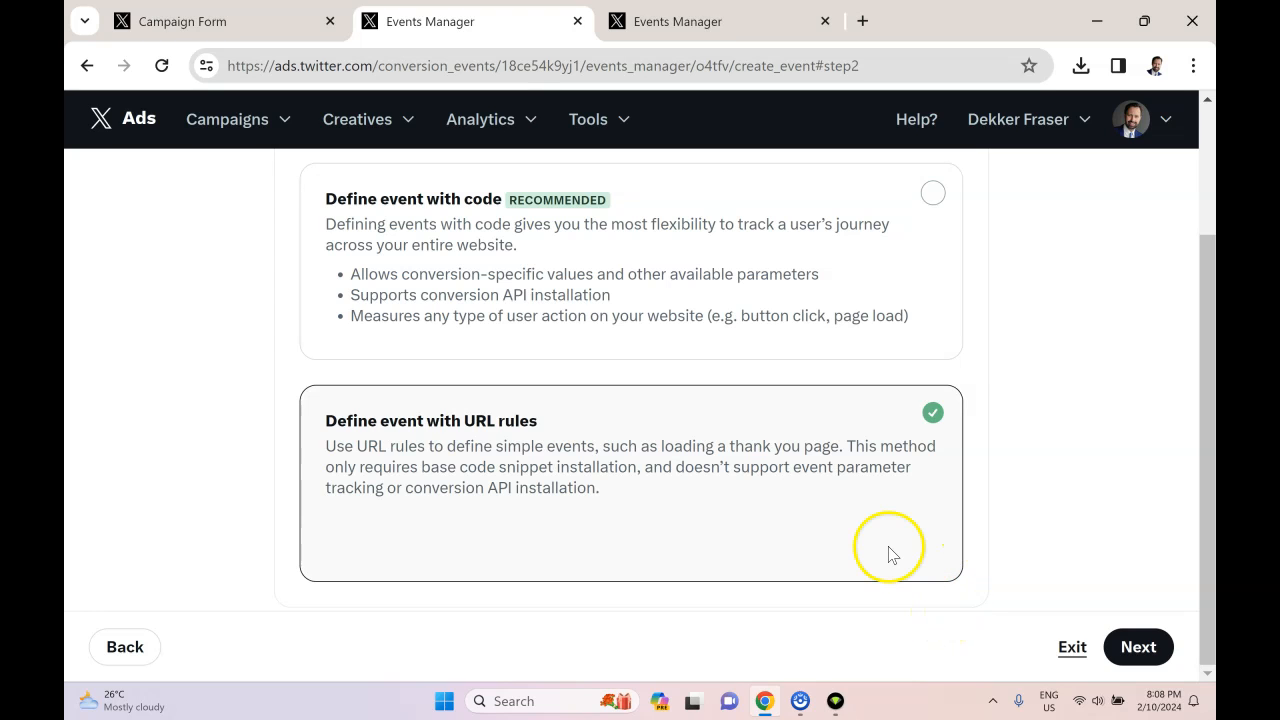
click(1143, 650)
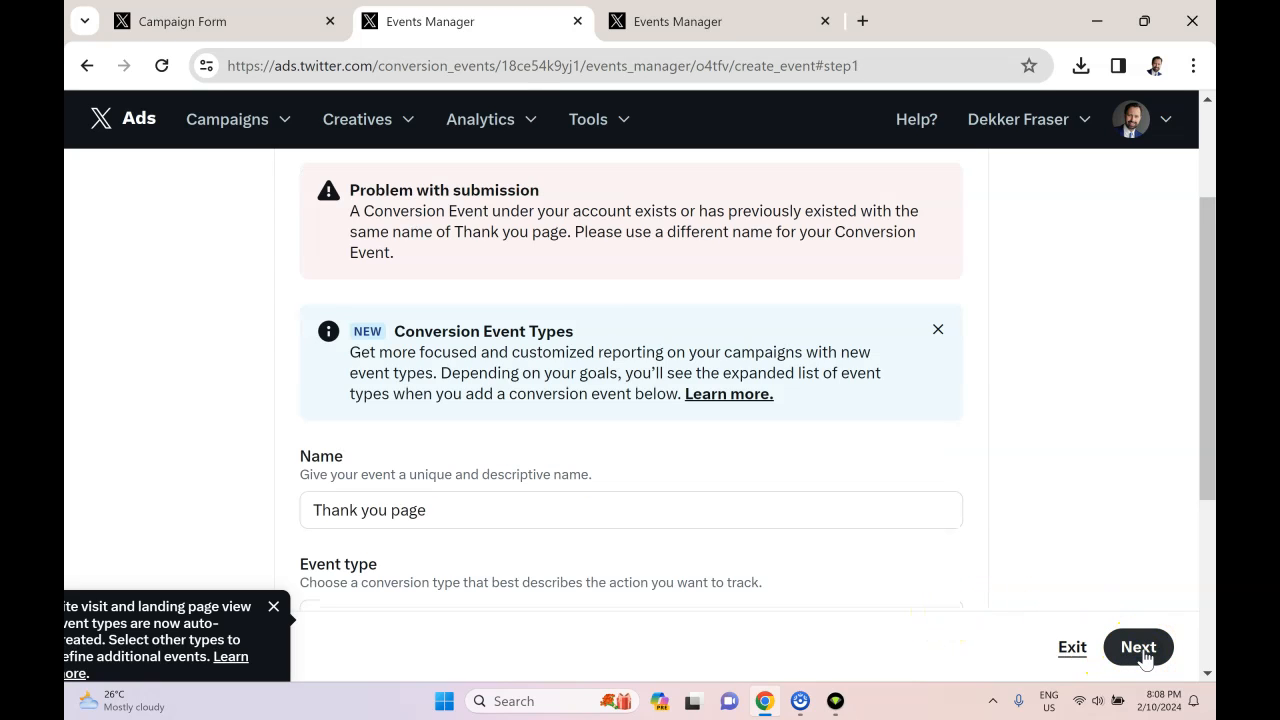
Review the Thank you page event's details, dismiss the event-type tip, and continue through the setup method to event installation
scroll(840, 565, down, 1)
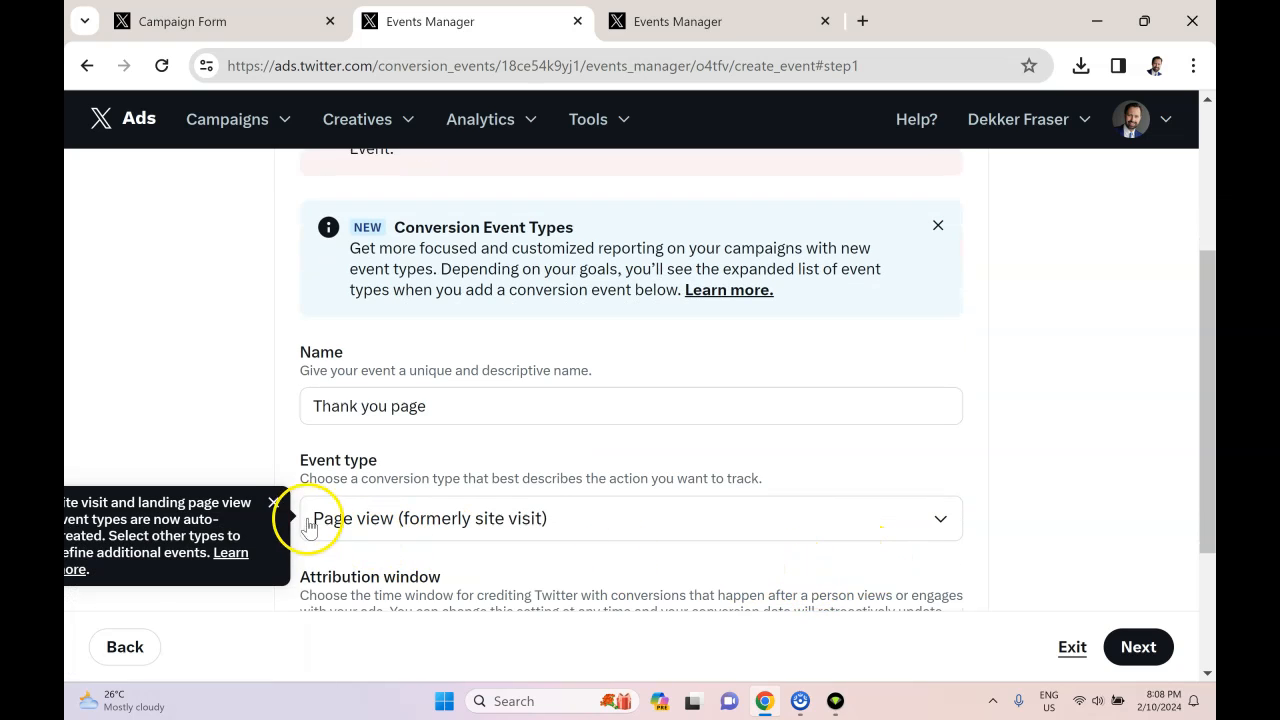
click(273, 502)
scroll(720, 440, down, 1)
scroll(720, 441, down, 1)
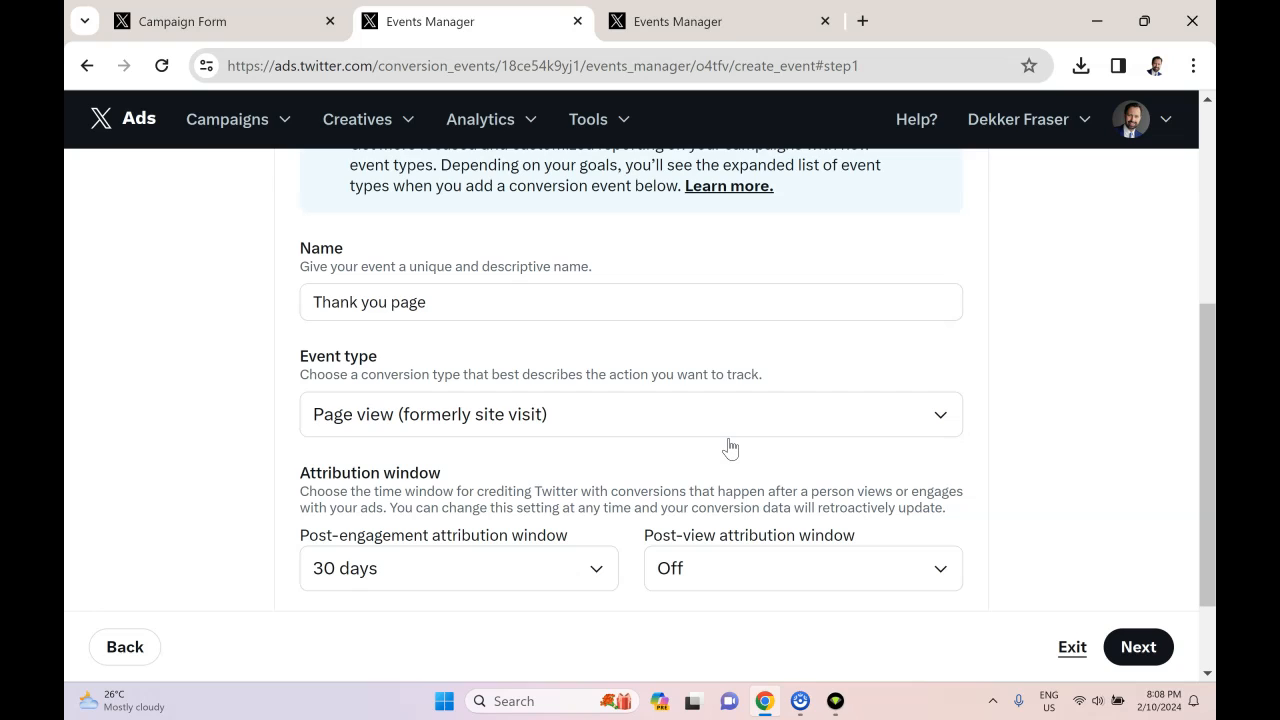
scroll(730, 447, up, 1)
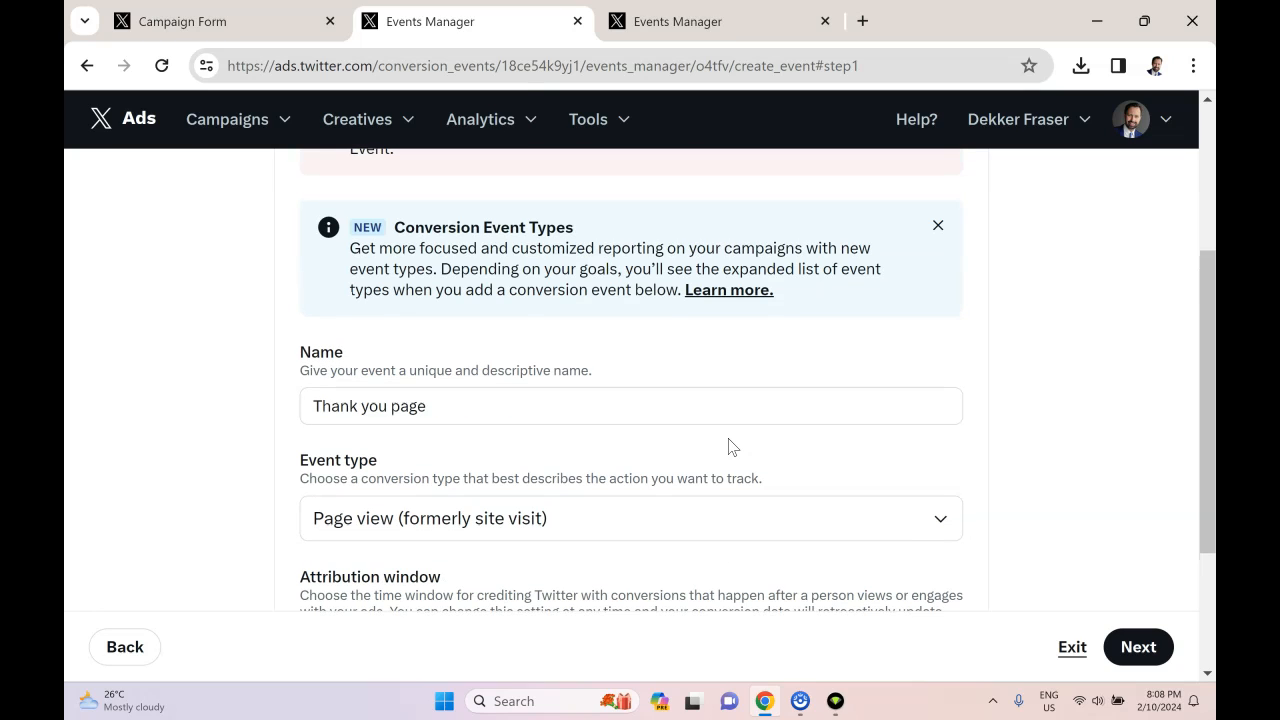
scroll(715, 455, down, 1)
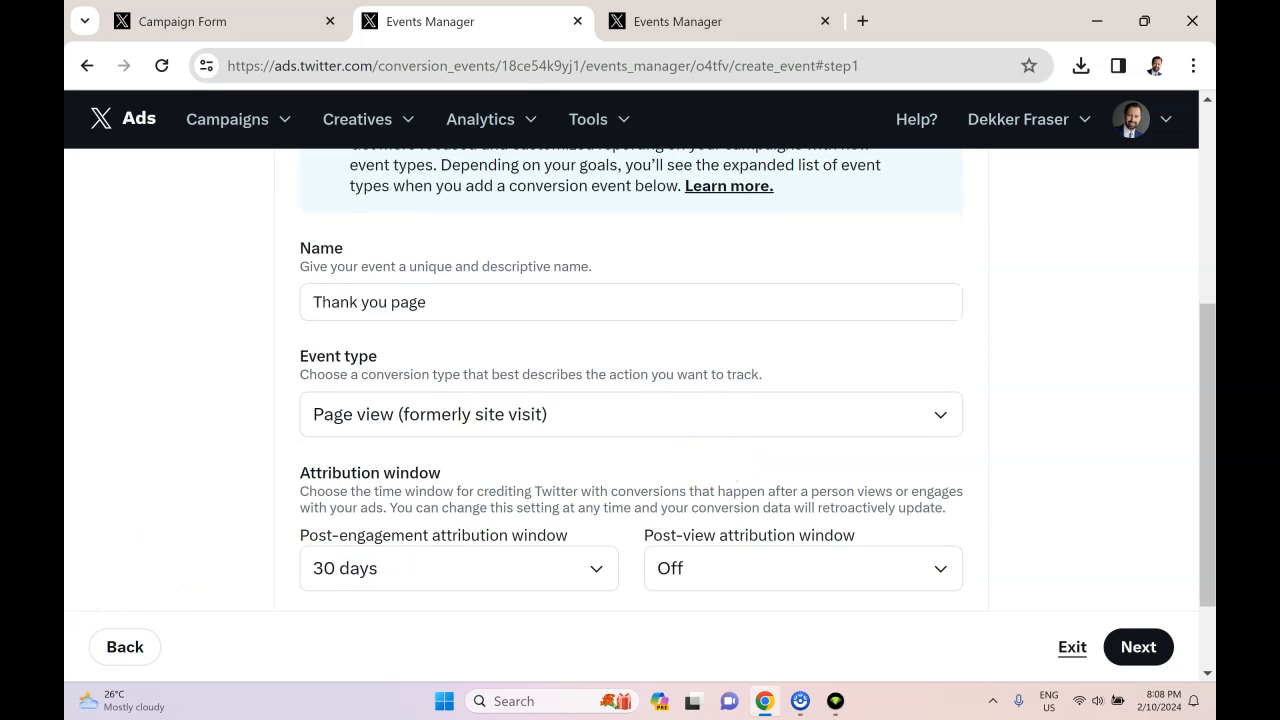
scroll(543, 423, down, 1)
click(1143, 647)
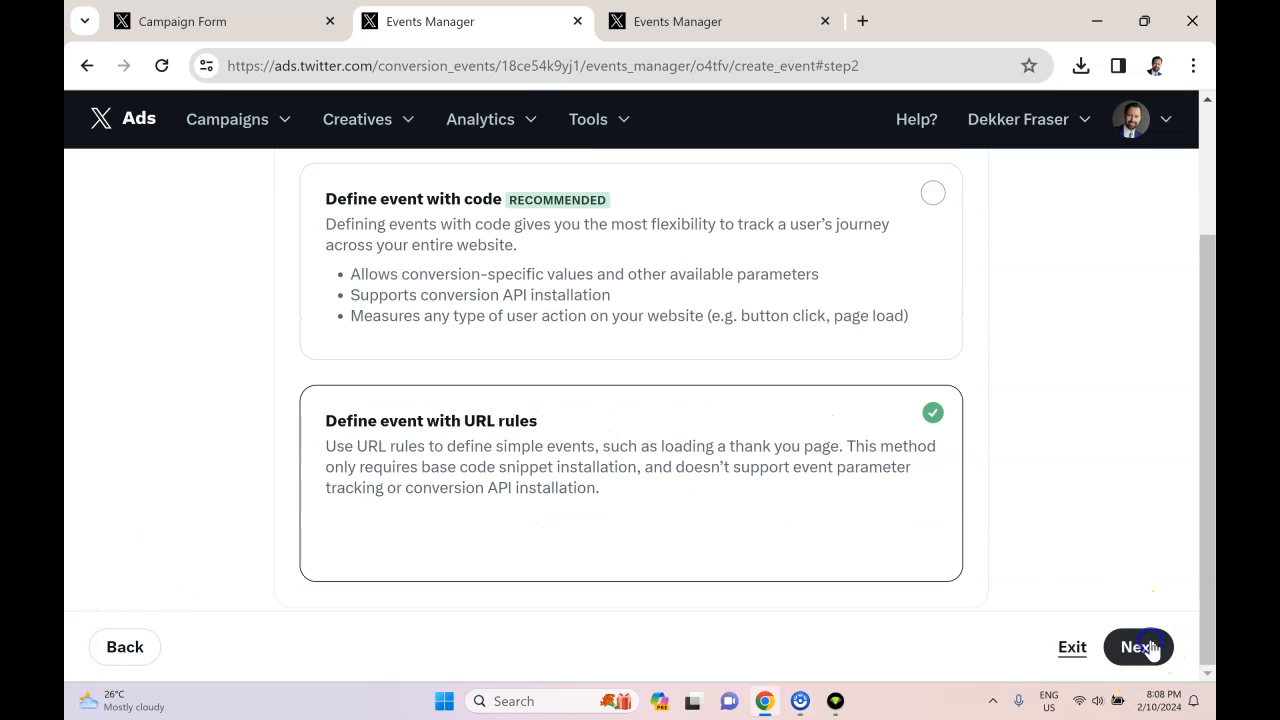
click(1137, 647)
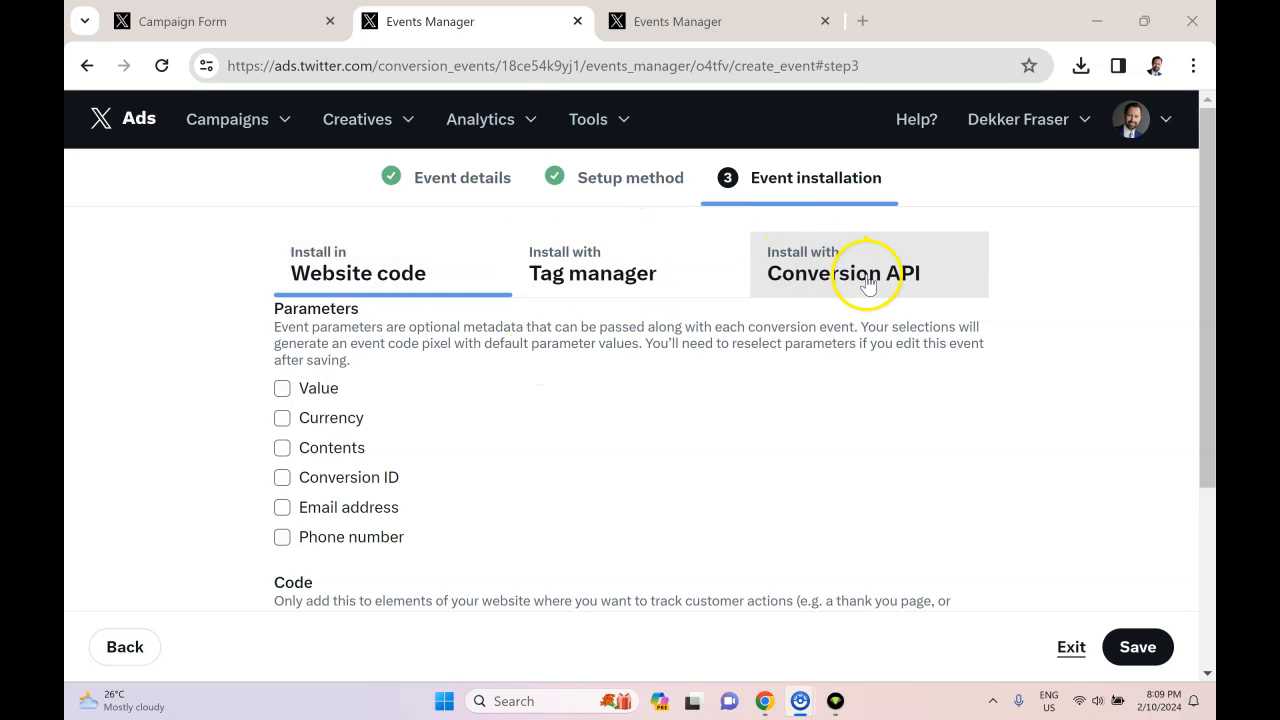
Examine the website-code installation parameters and event code snippet, then open and cancel the pixel code download
scroll(389, 320, down, 1)
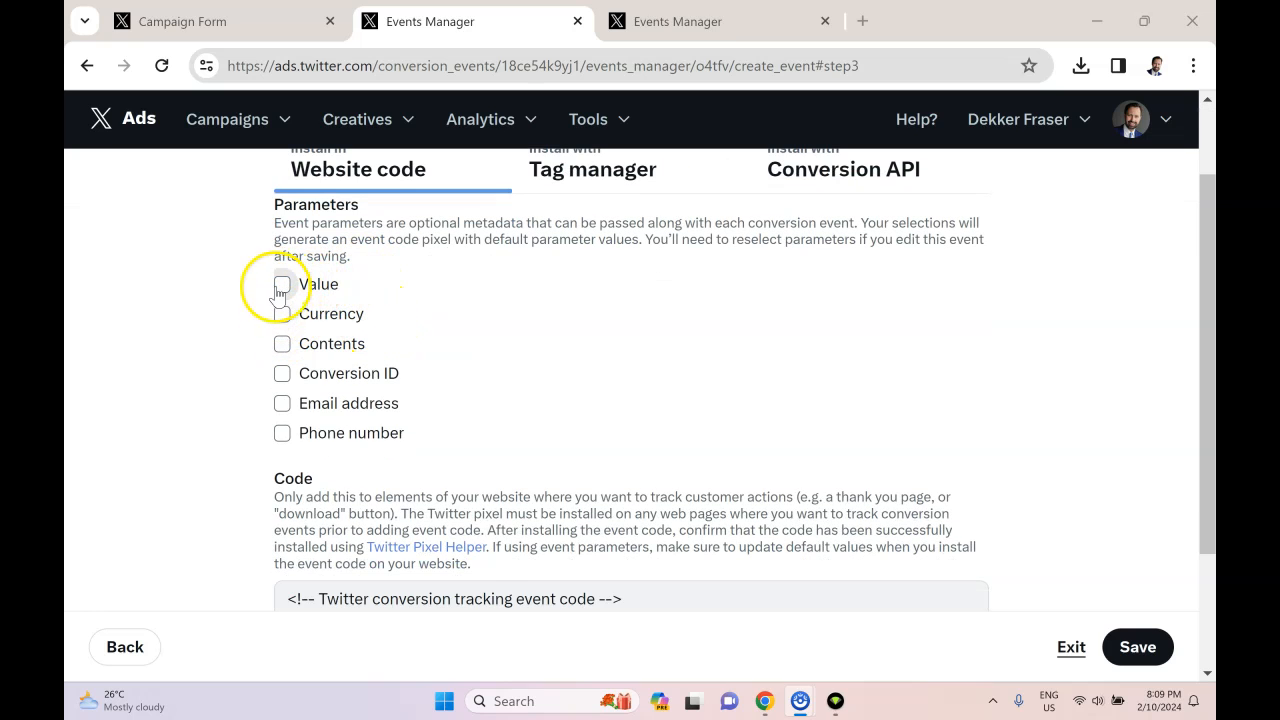
scroll(335, 432, down, 1)
scroll(338, 437, down, 1)
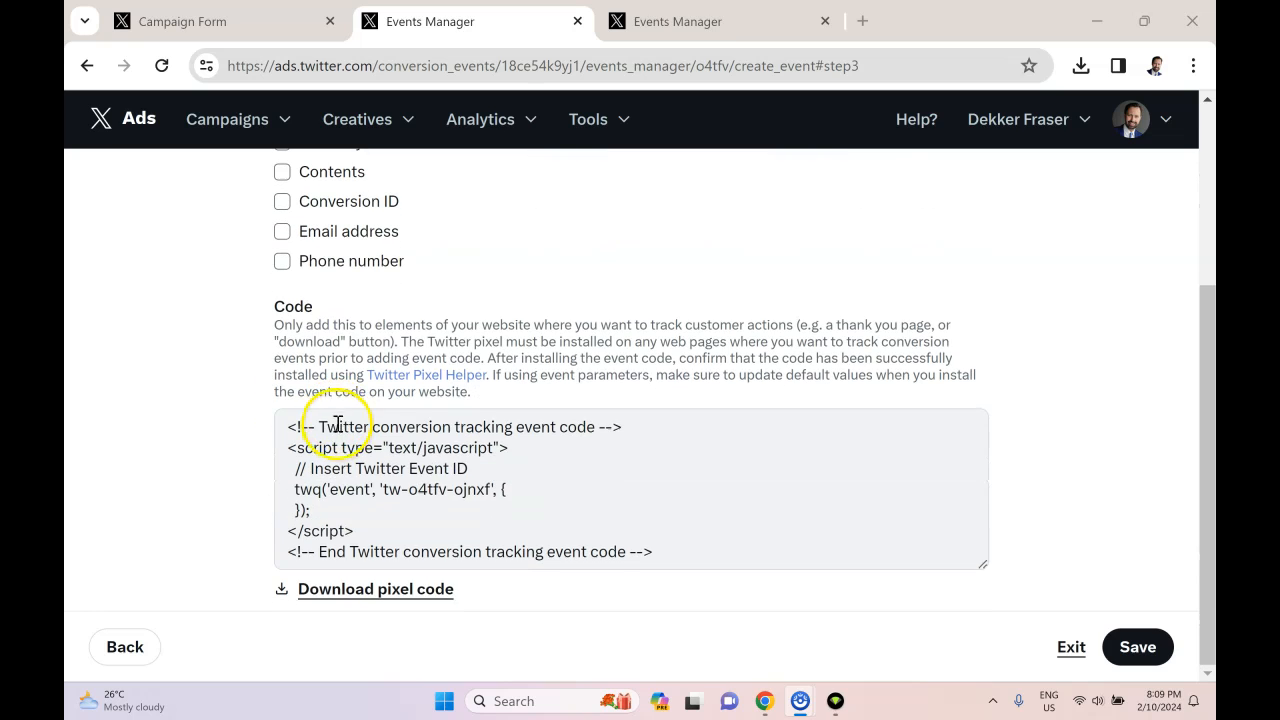
click(430, 455)
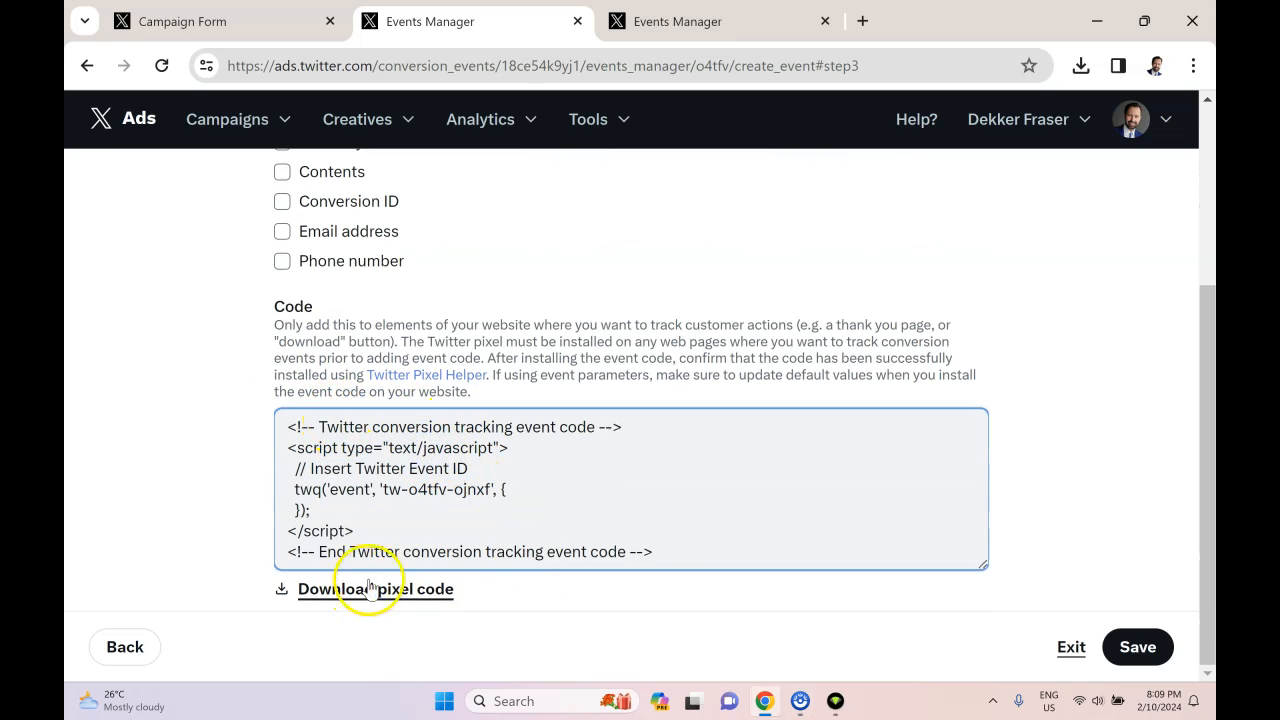
drag(651, 552, 210, 385)
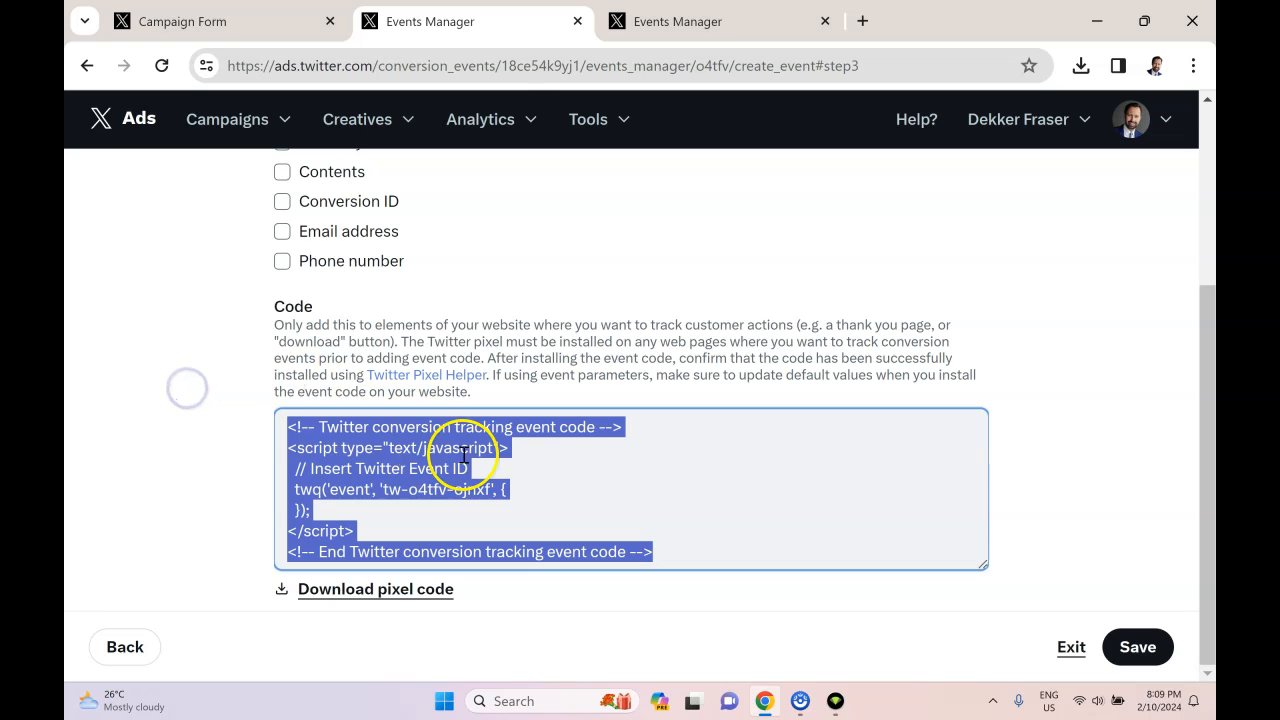
click(408, 598)
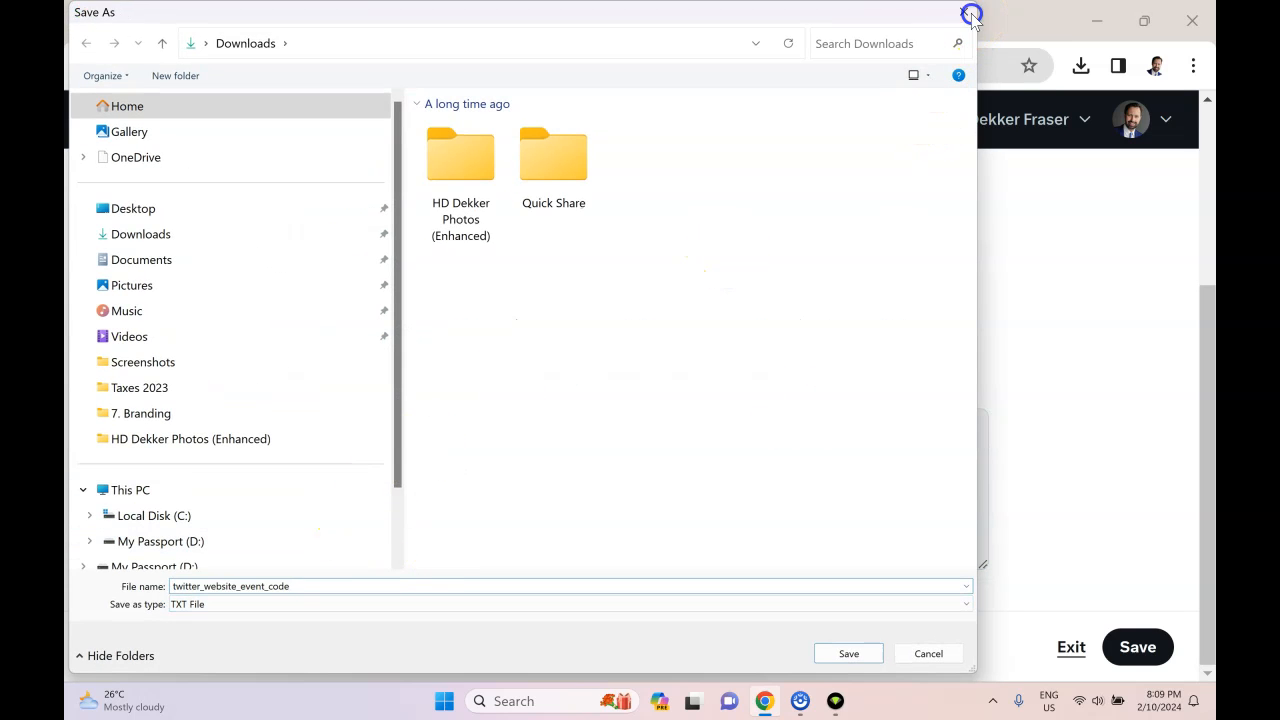
click(964, 12)
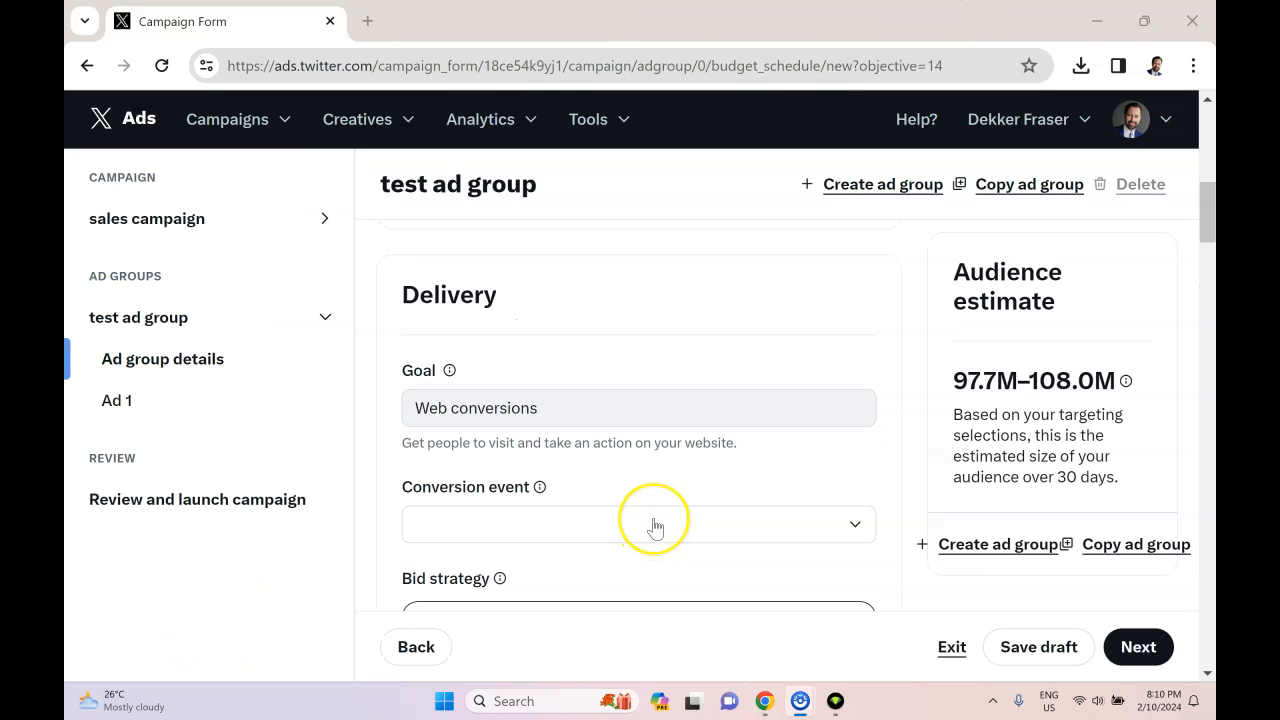
Choose the active Lead event as the test ad group's conversion event
click(721, 528)
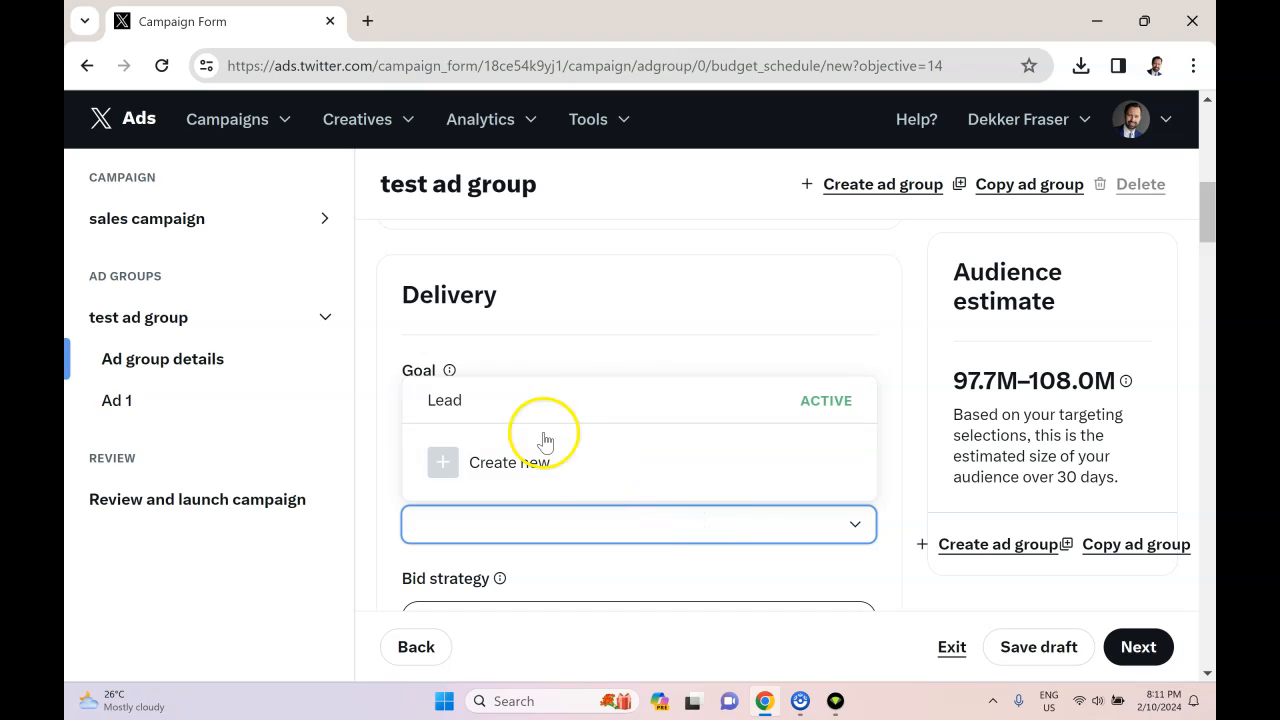
click(481, 410)
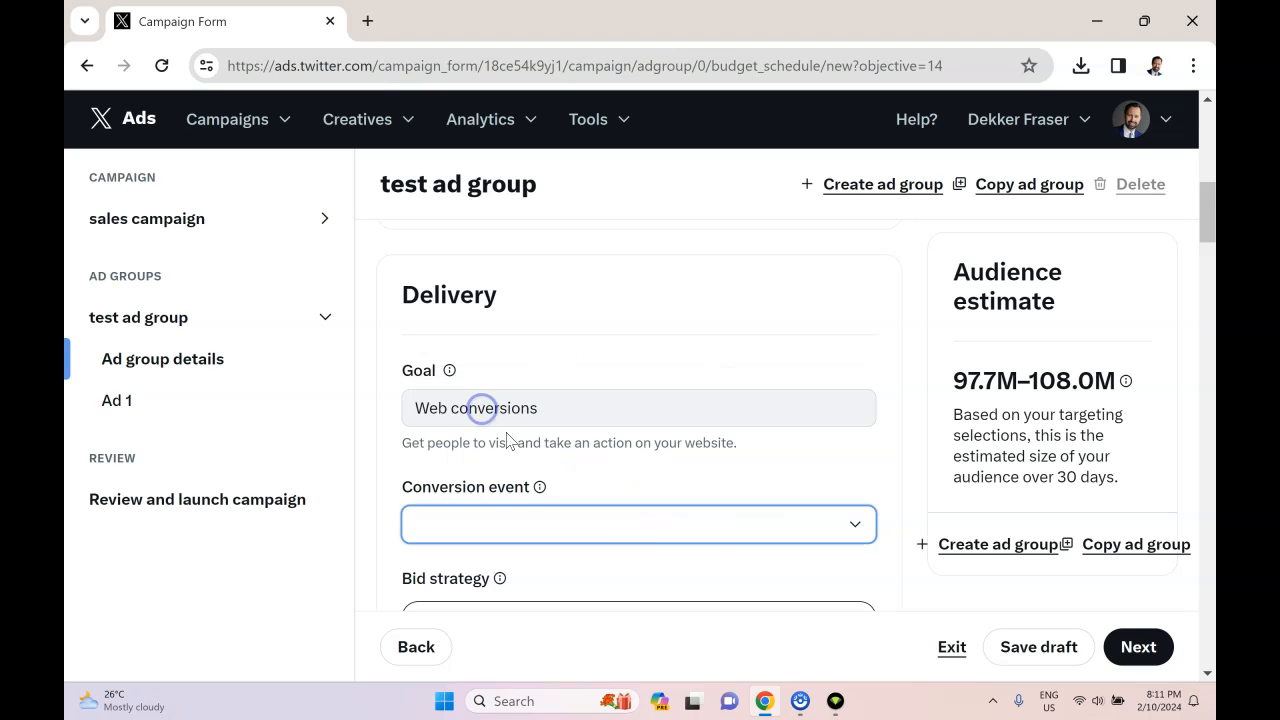
Try the Maximum bid strategy for the ad group and return the bid strategy to Autobid (recommended)
scroll(695, 521, down, 3)
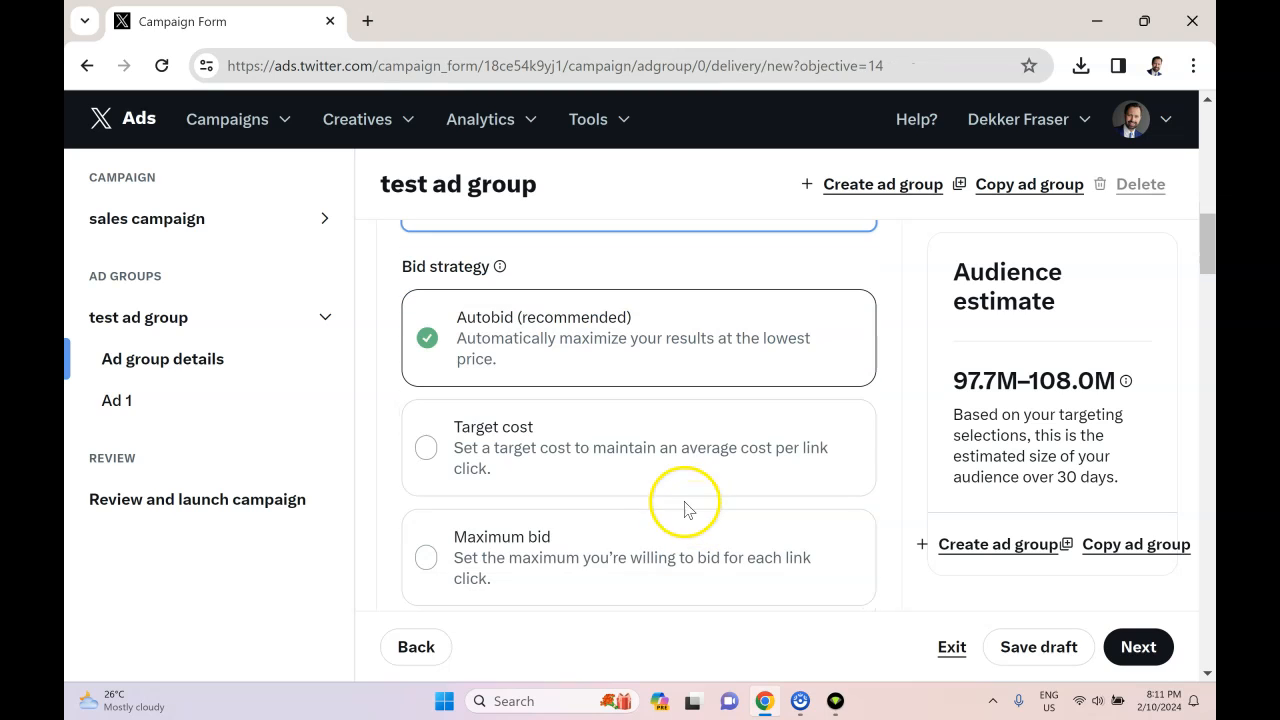
scroll(671, 490, down, 1)
scroll(671, 490, up, 1)
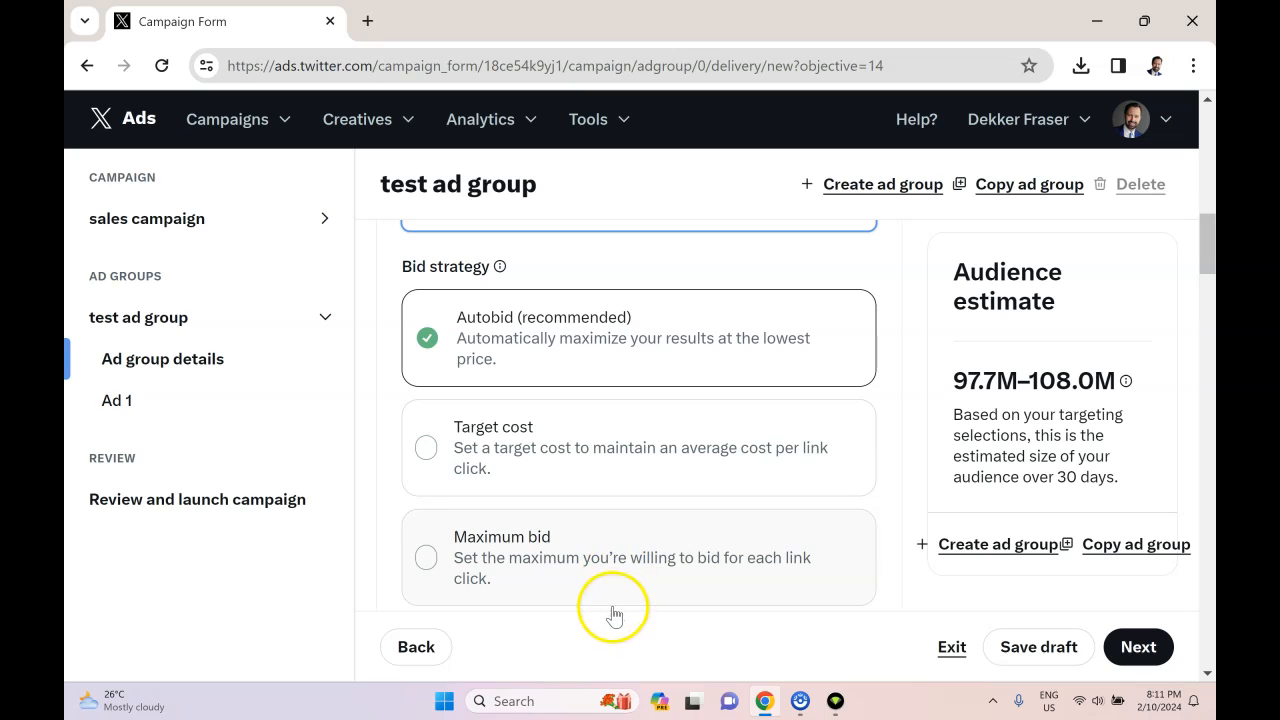
scroll(571, 568, down, 1)
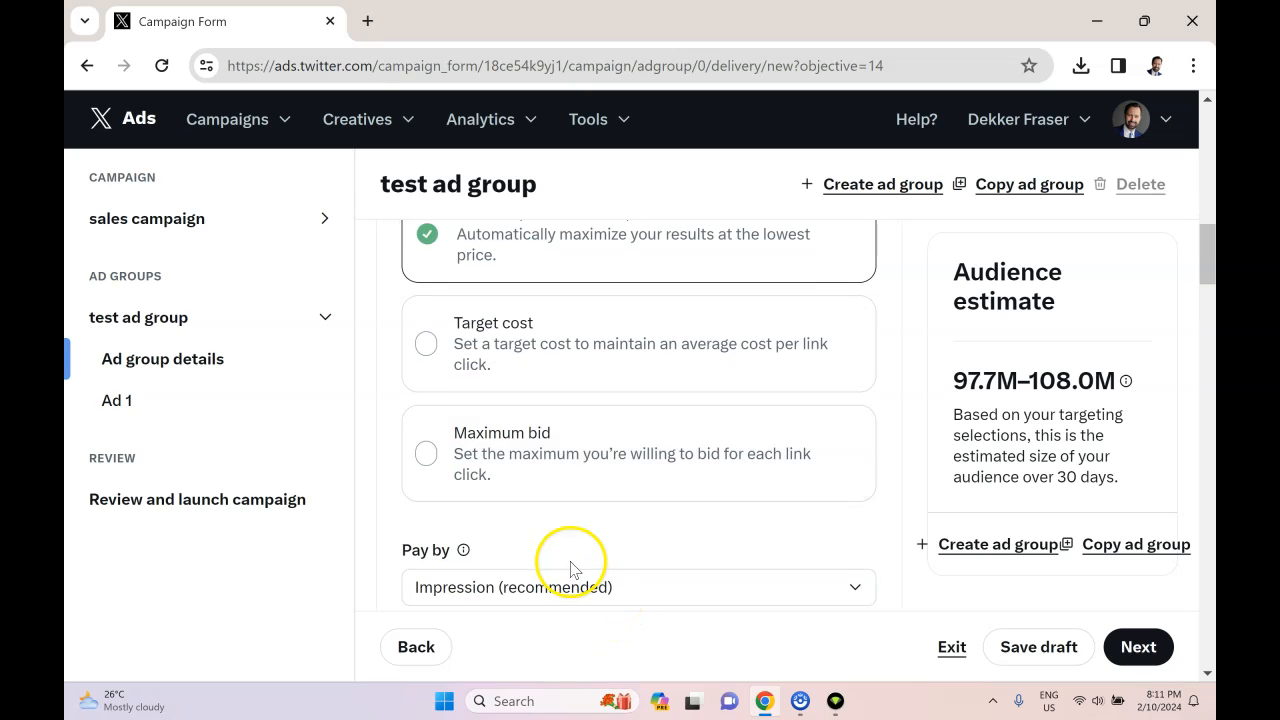
click(571, 477)
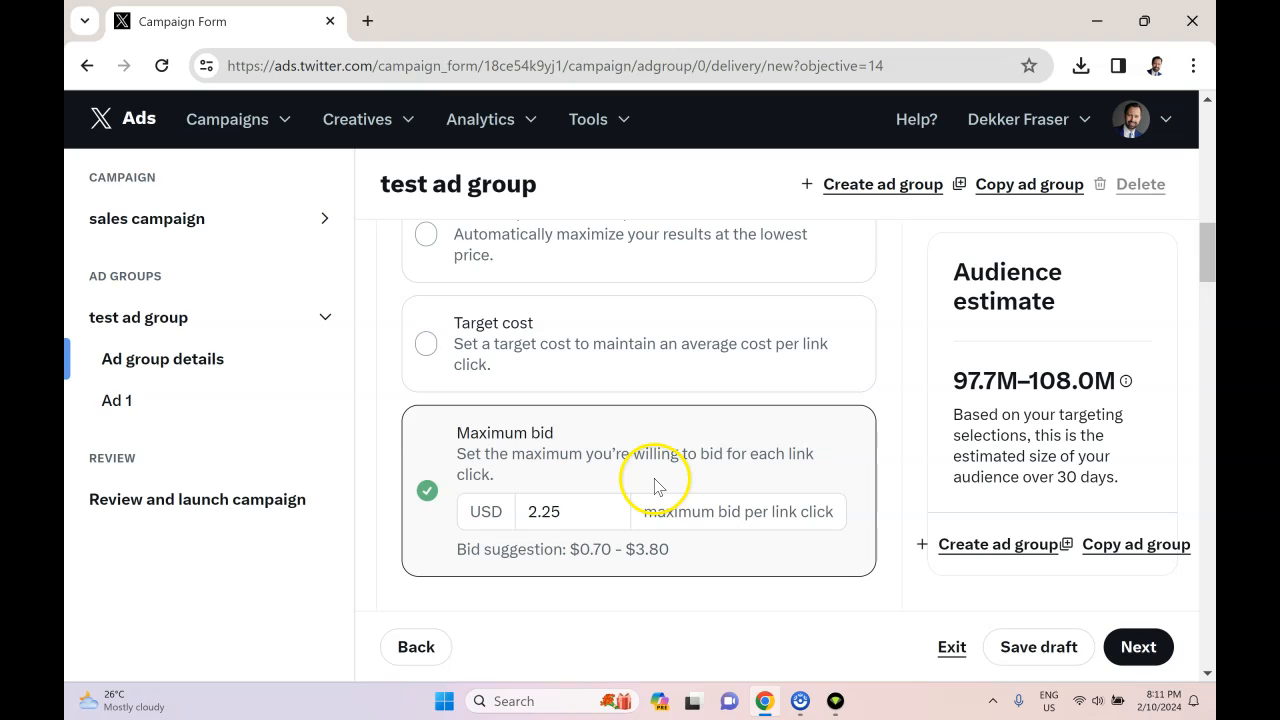
scroll(651, 487, up, 1)
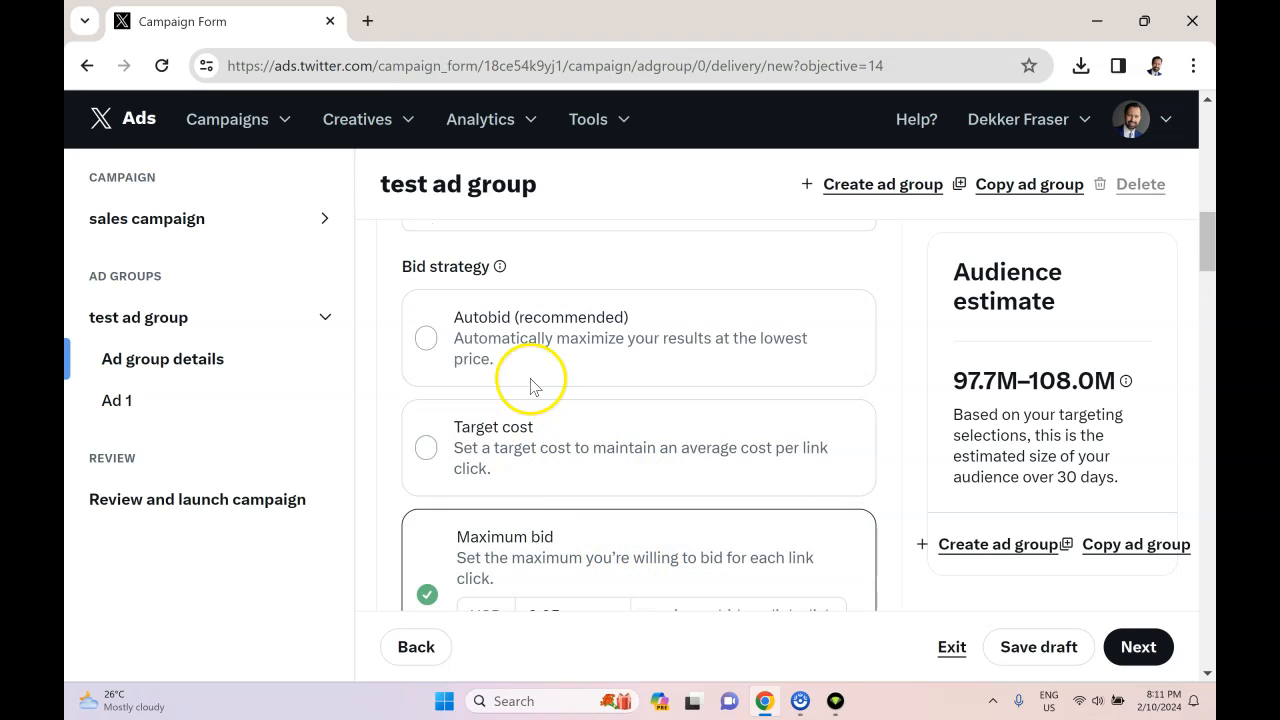
click(545, 330)
Set the ad group to pay by Link click
scroll(680, 455, down, 2)
scroll(680, 449, up, 1)
scroll(650, 390, down, 1)
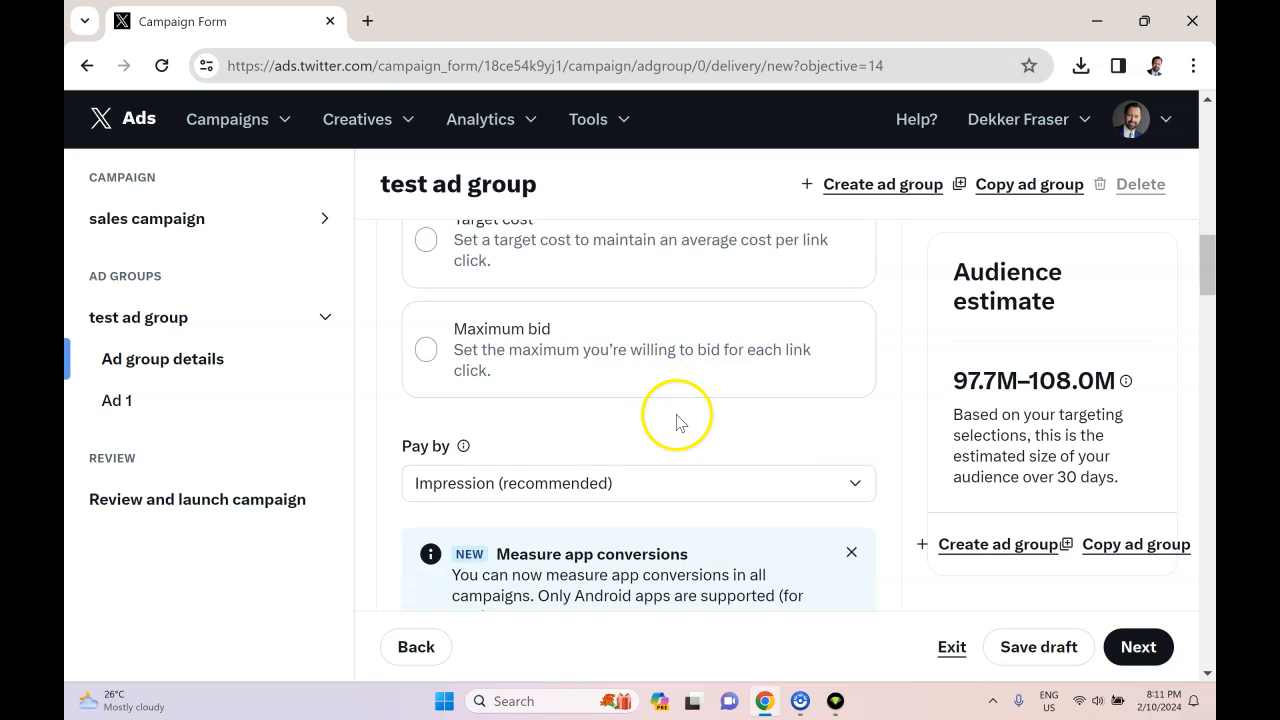
scroll(676, 421, down, 1)
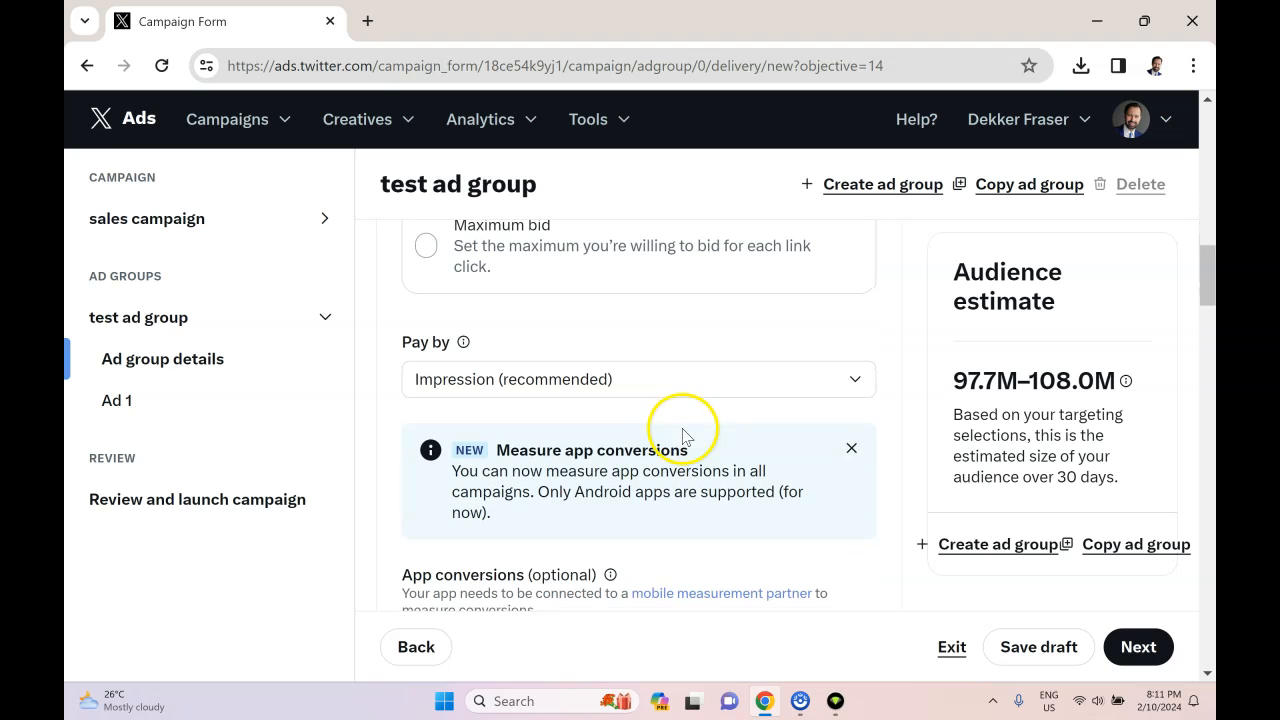
click(638, 385)
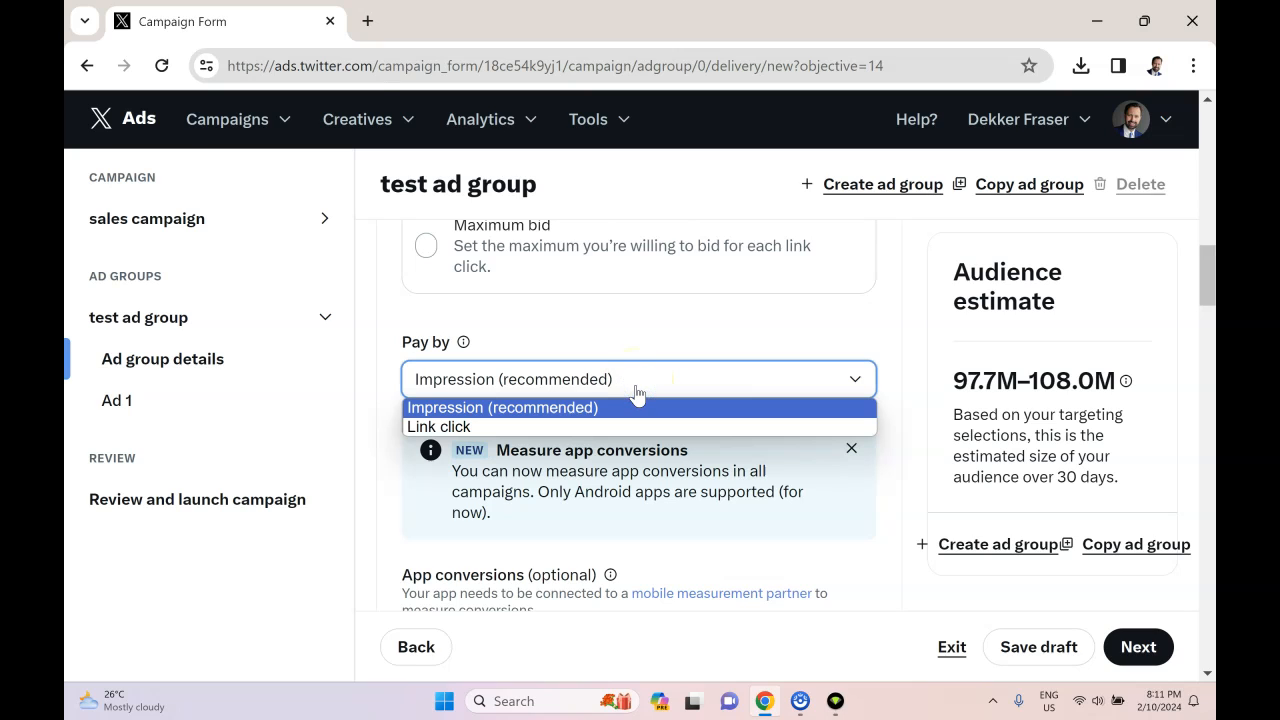
click(682, 331)
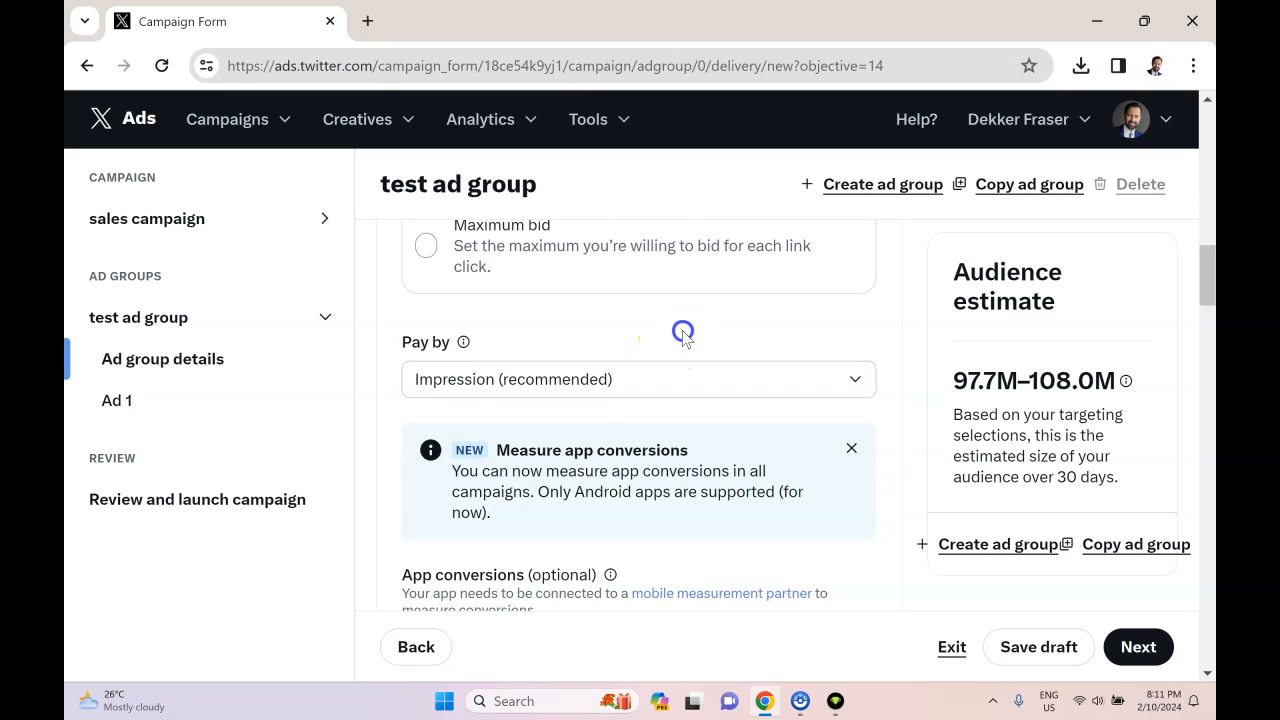
click(615, 398)
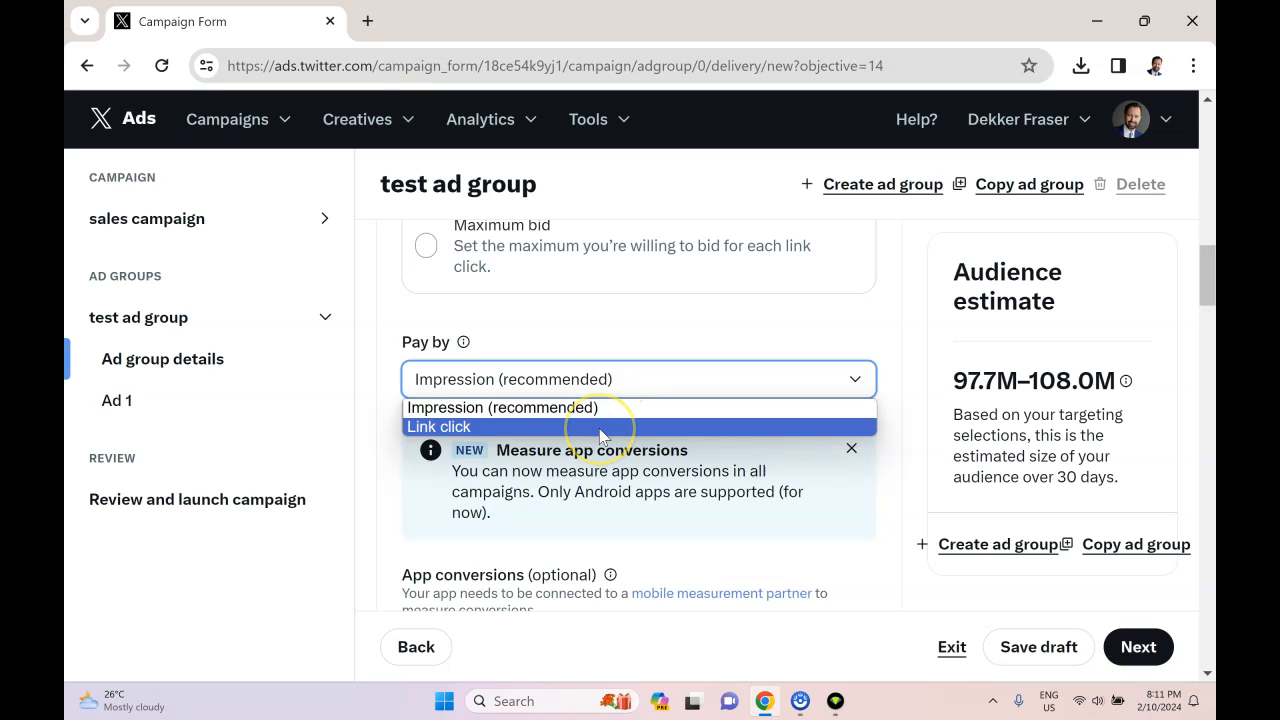
click(600, 430)
Keep all Twitter placements and limit the ad group's demographic targeting to the age range 21 to 54
scroll(600, 340, down, 2)
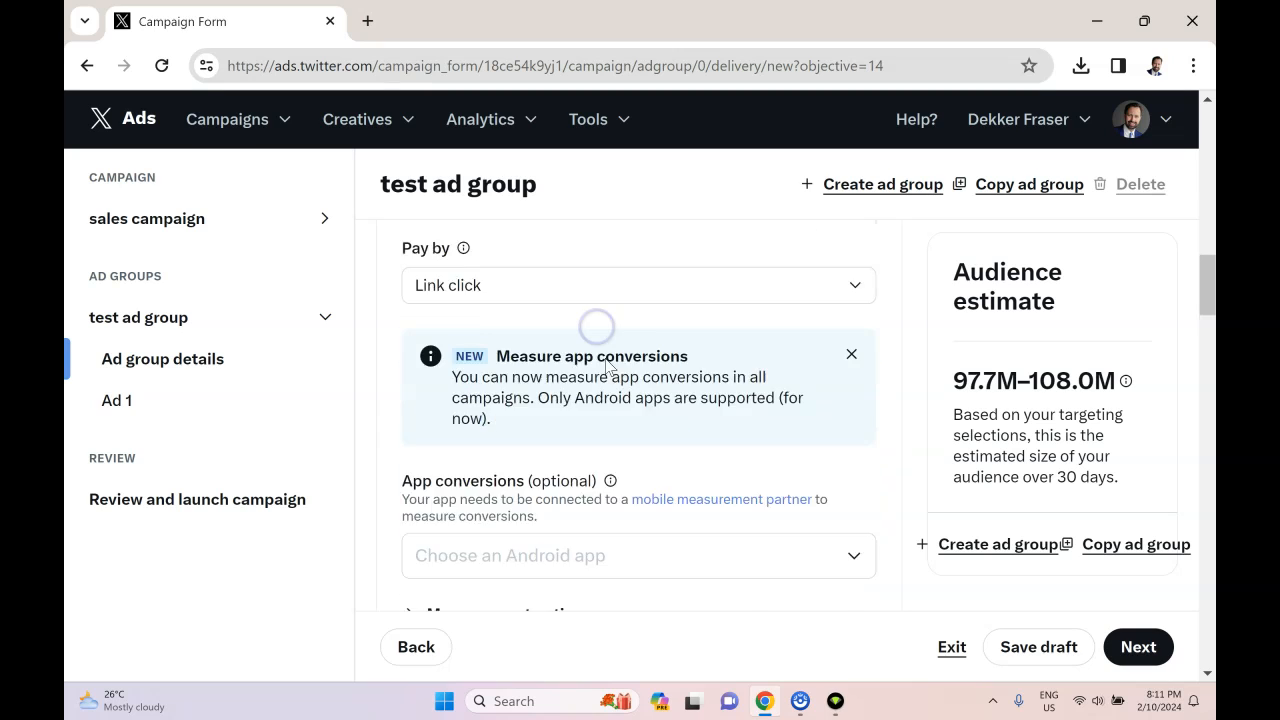
scroll(600, 370, down, 1)
scroll(520, 450, down, 3)
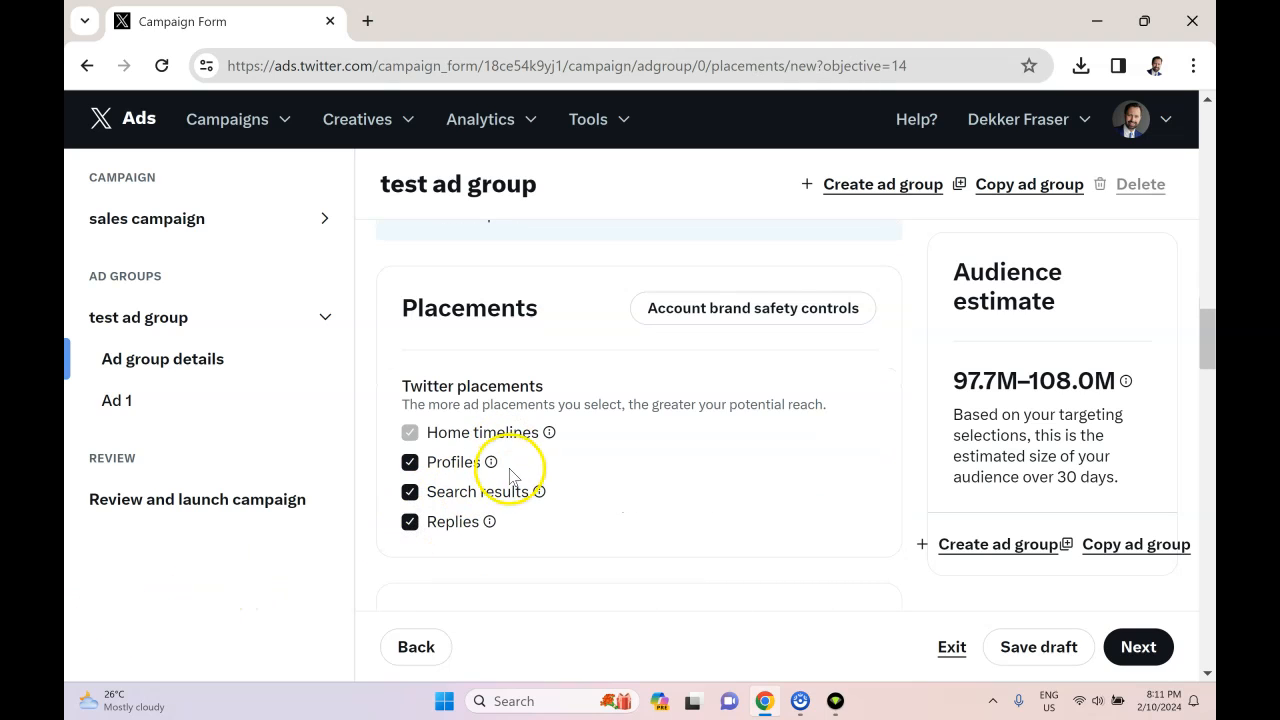
scroll(500, 520, down, 2)
scroll(493, 380, down, 3)
scroll(506, 409, down, 1)
scroll(506, 417, up, 1)
click(453, 342)
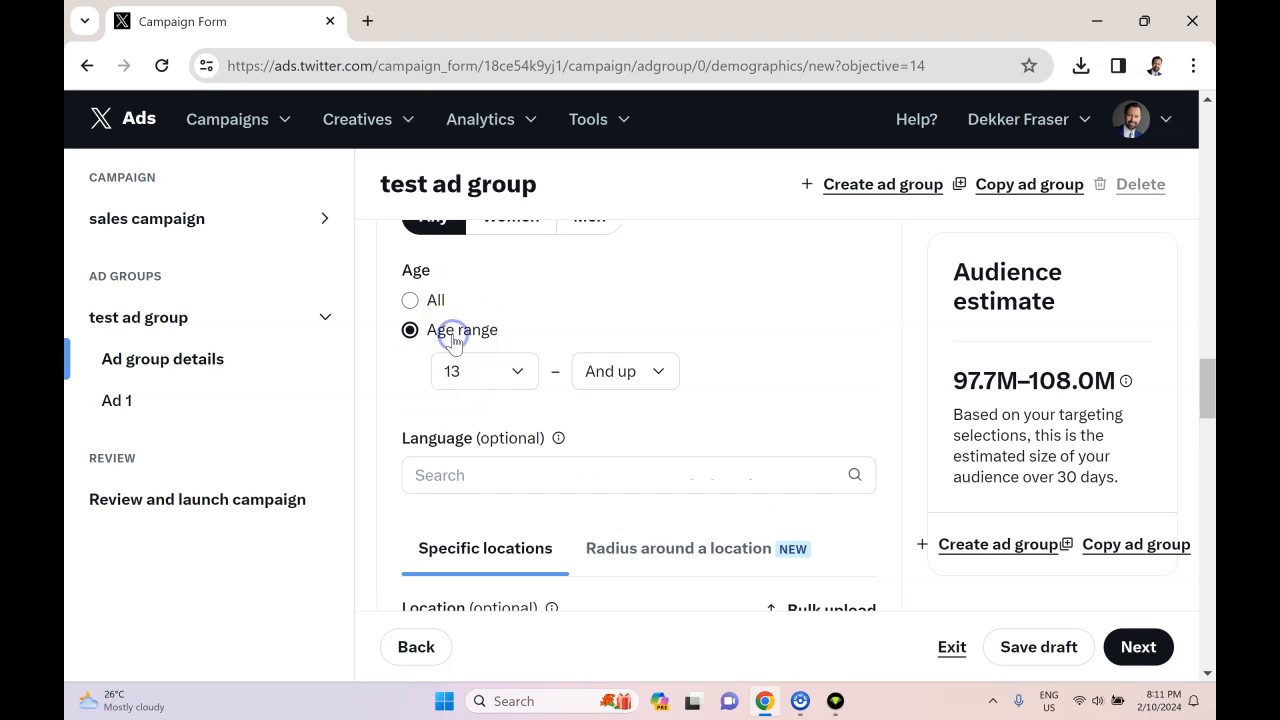
click(514, 374)
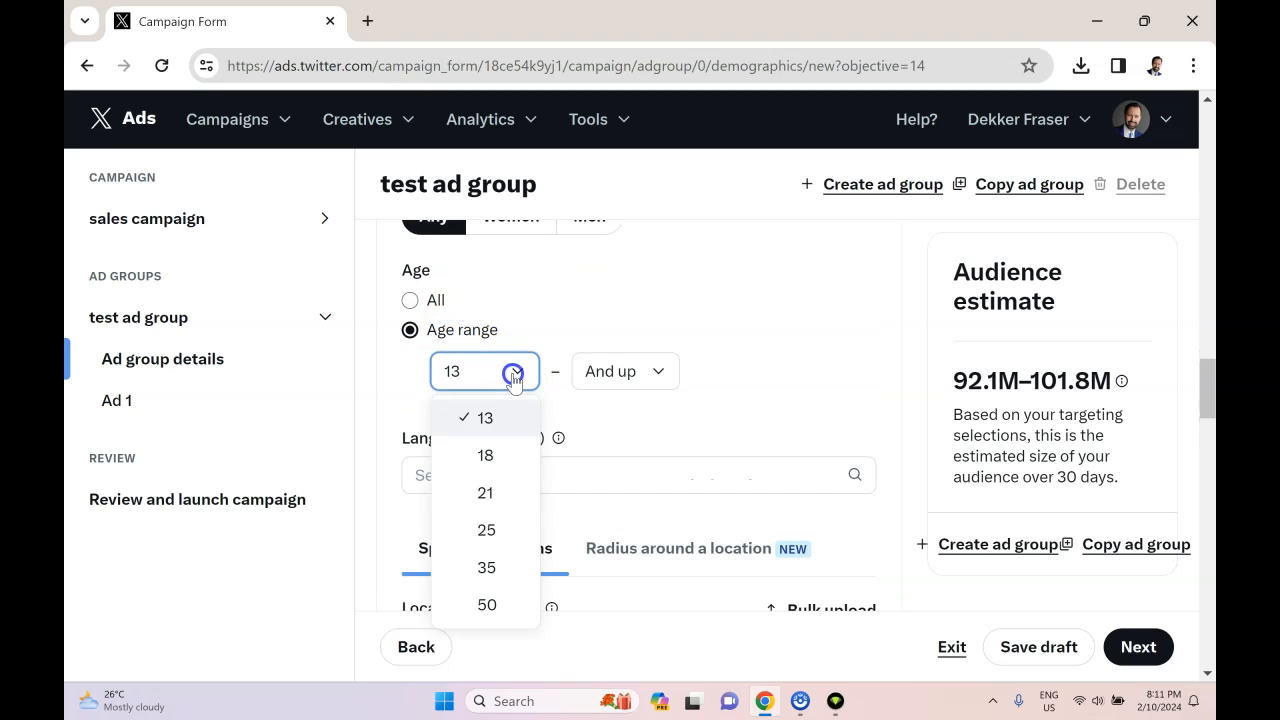
click(487, 497)
click(634, 371)
click(630, 492)
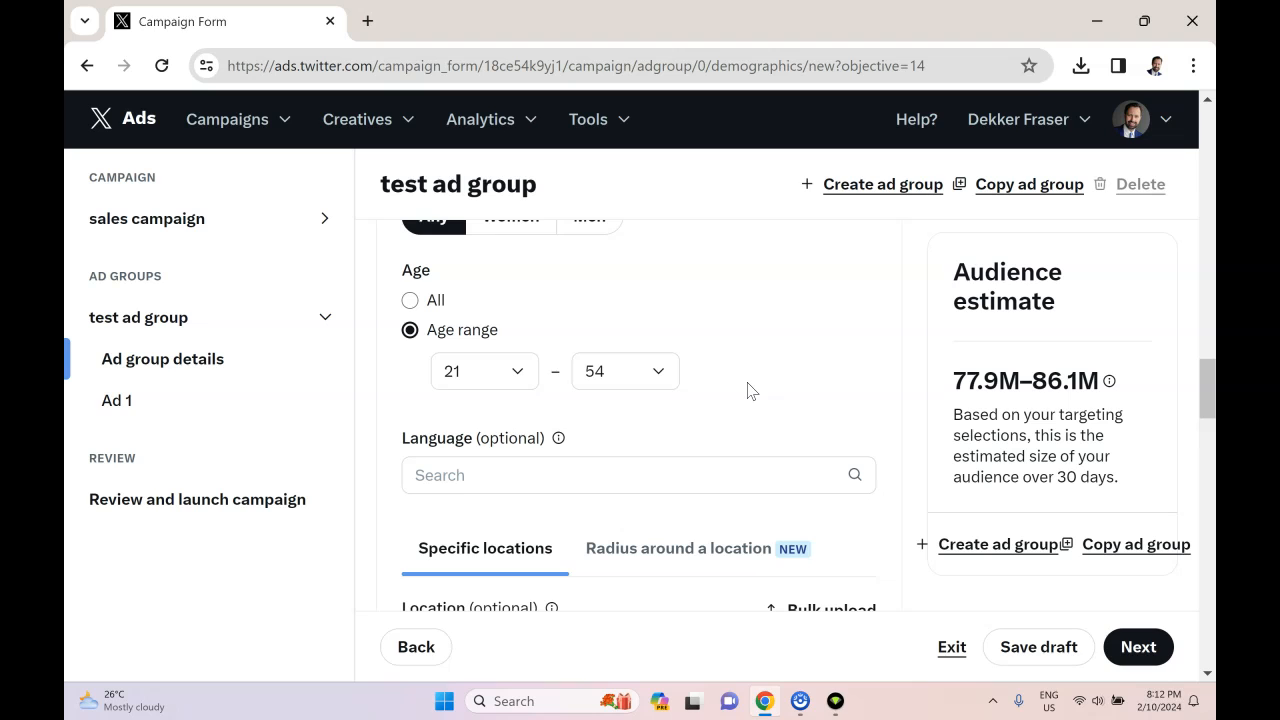
Search for english in the language targeting and include English (en)
scroll(751, 390, up, 3)
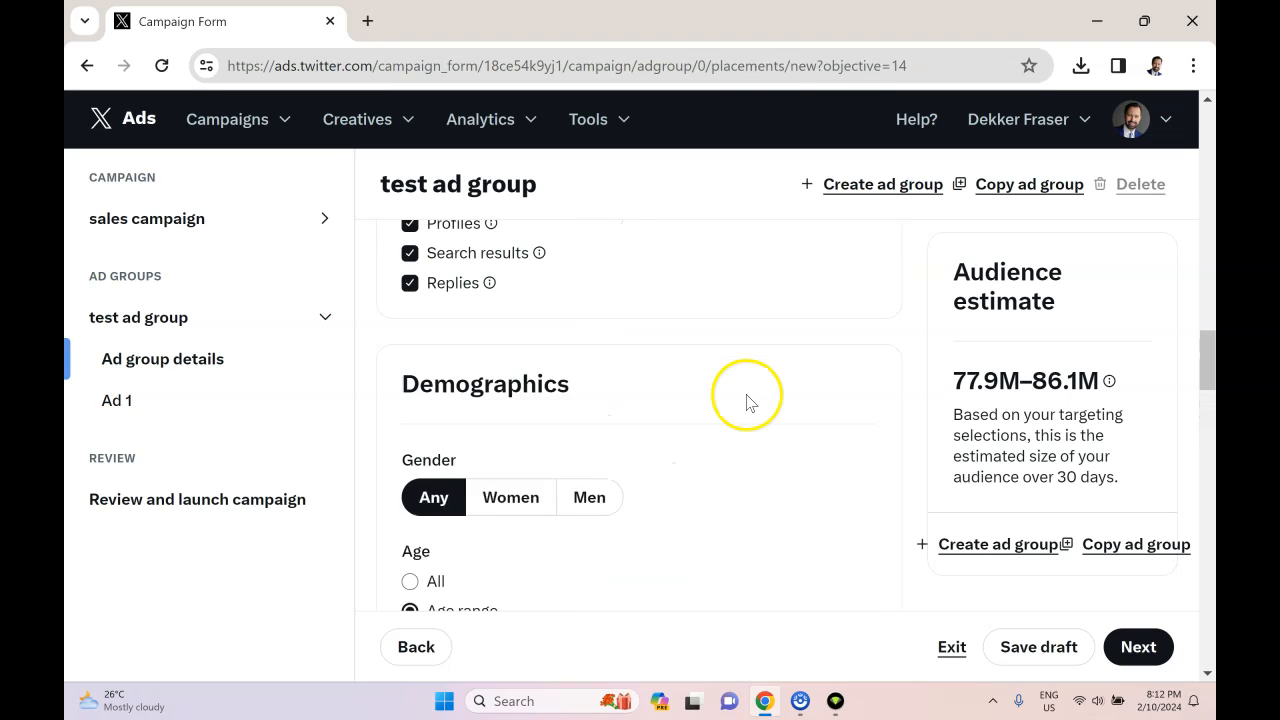
scroll(743, 400, down, 3)
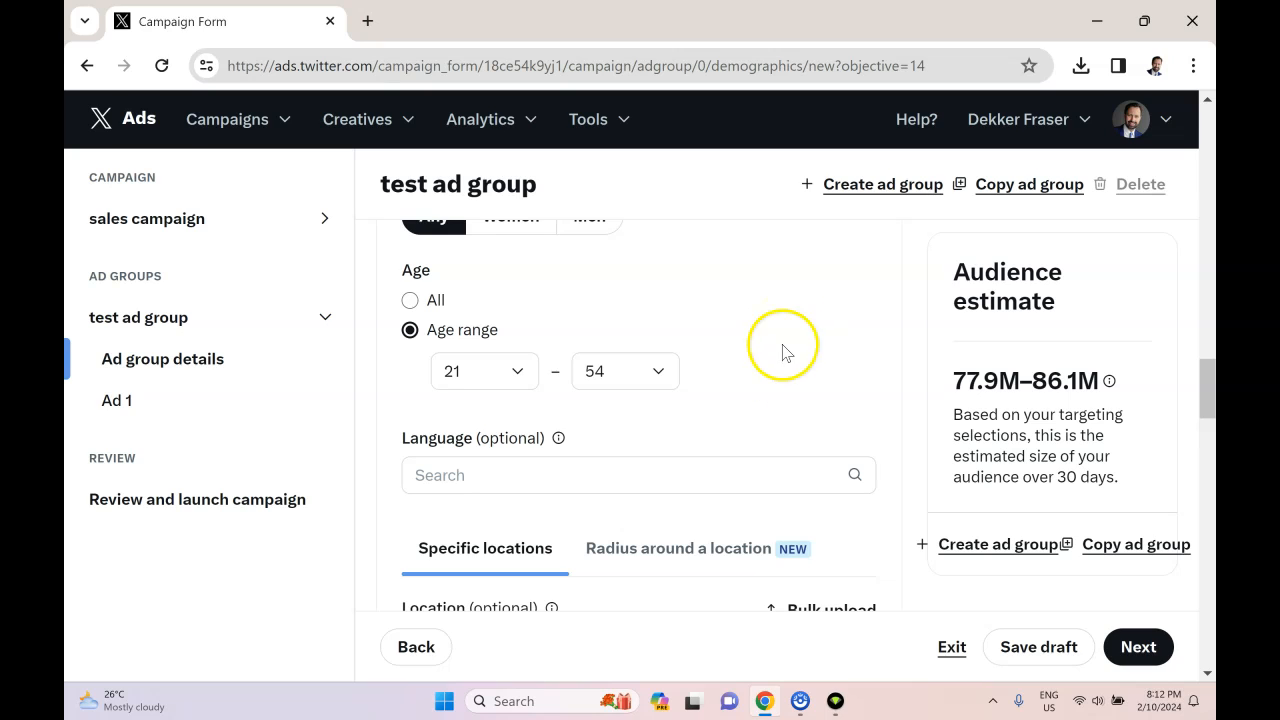
click(696, 474)
text(eng)
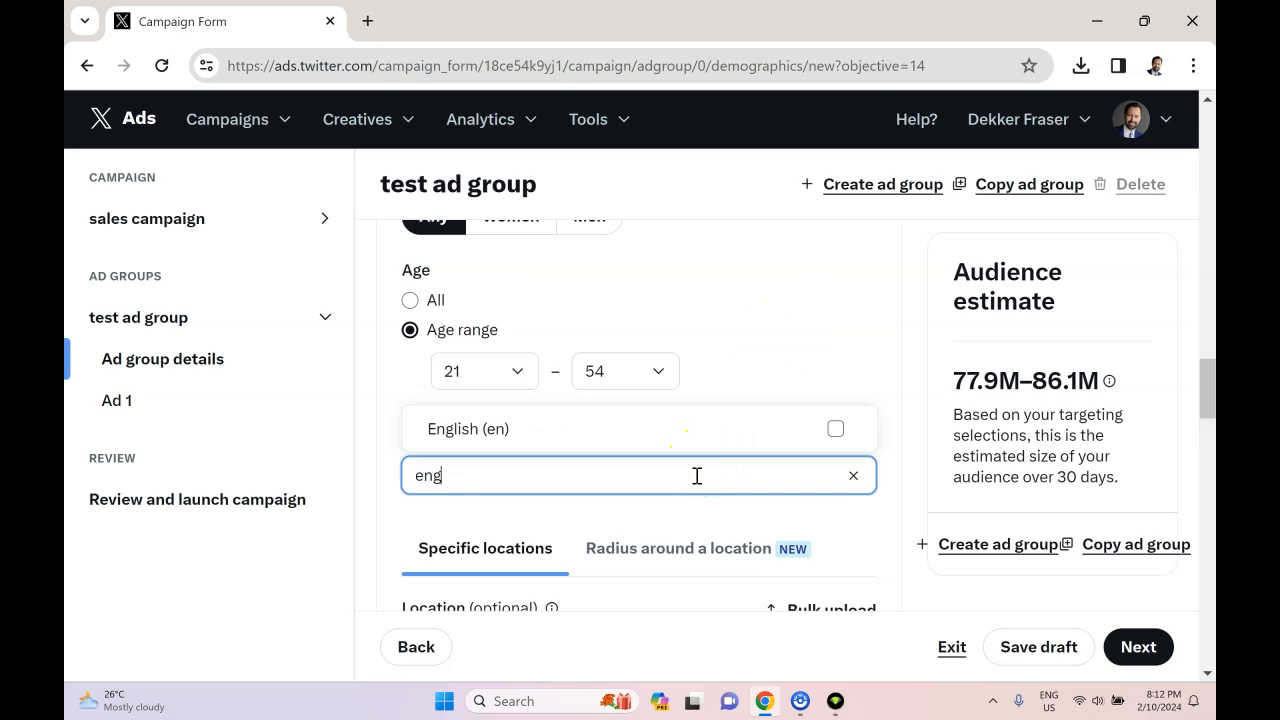
text(lish)
click(726, 436)
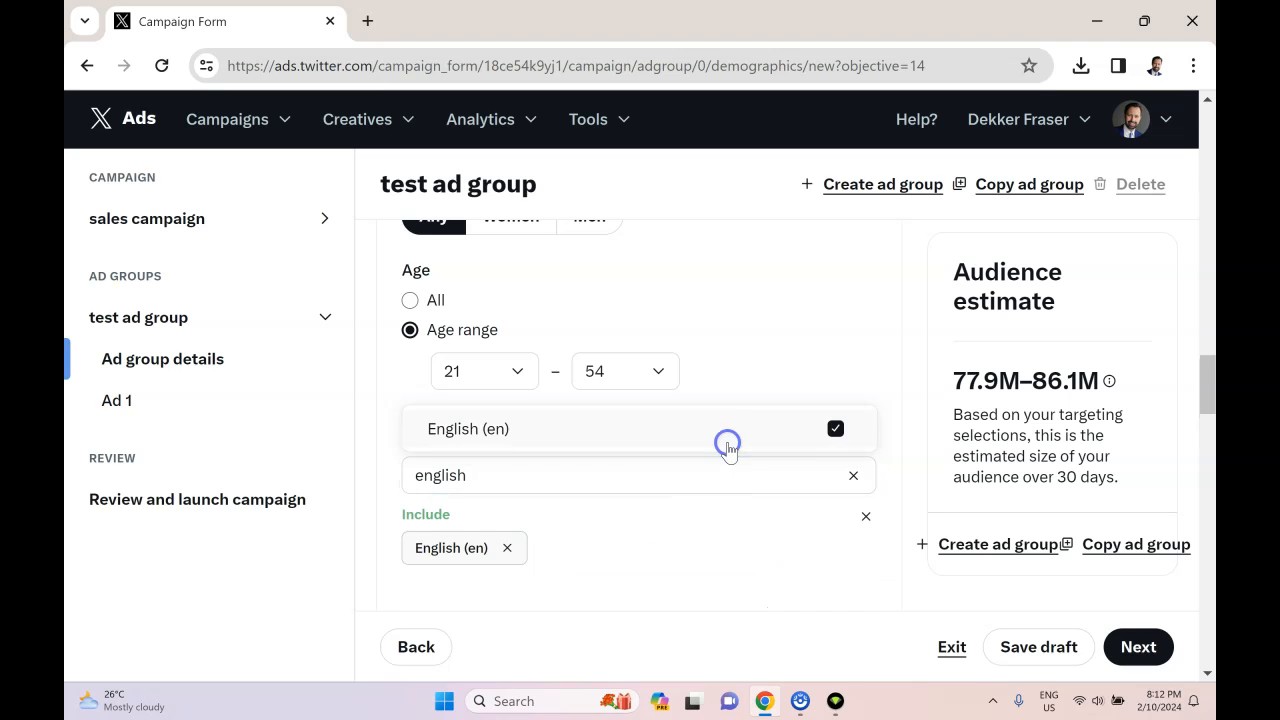
click(917, 425)
Search for United Kingdom in the ad group's specific locations and include it as a target country
scroll(854, 423, down, 2)
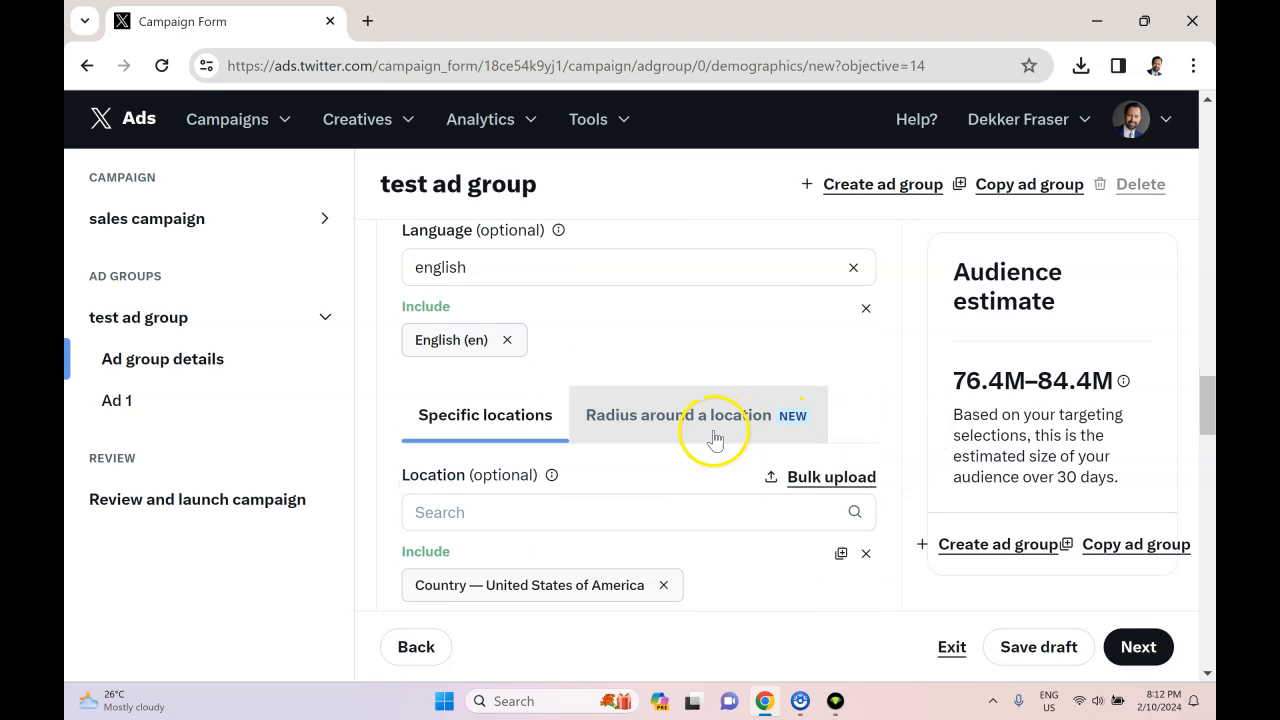
scroll(700, 400, down, 1)
click(549, 408)
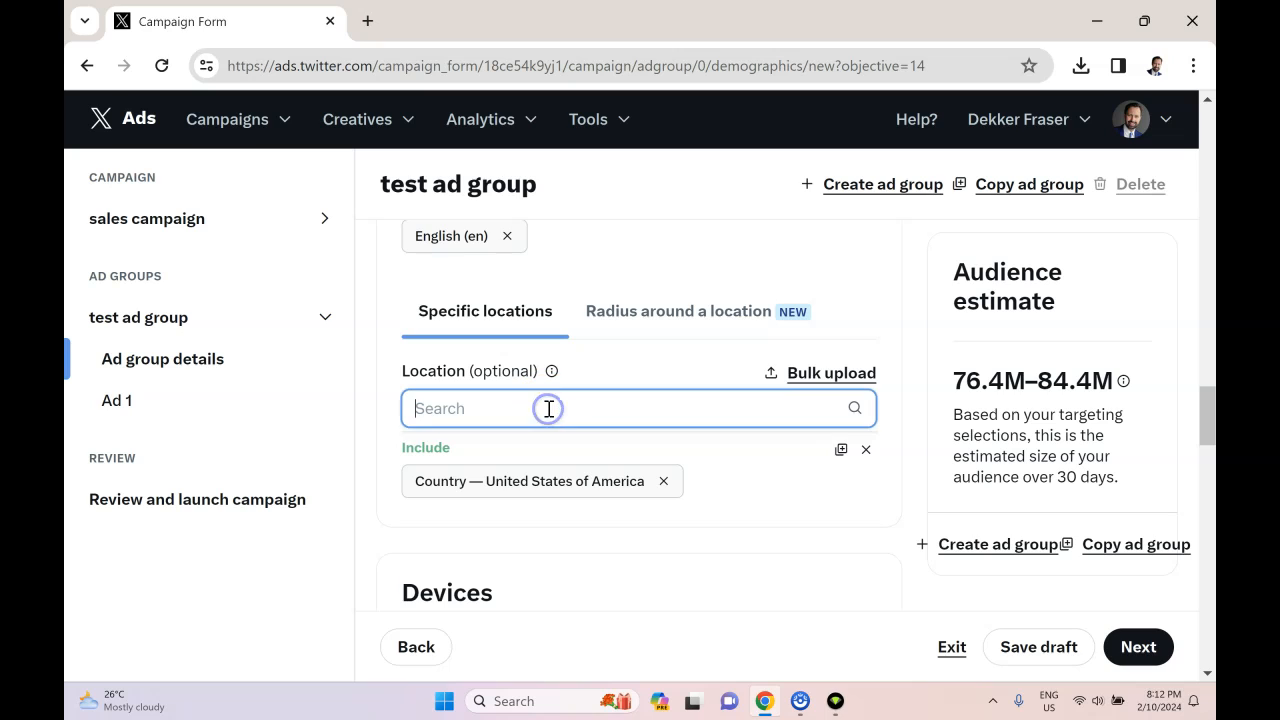
text(United Kin)
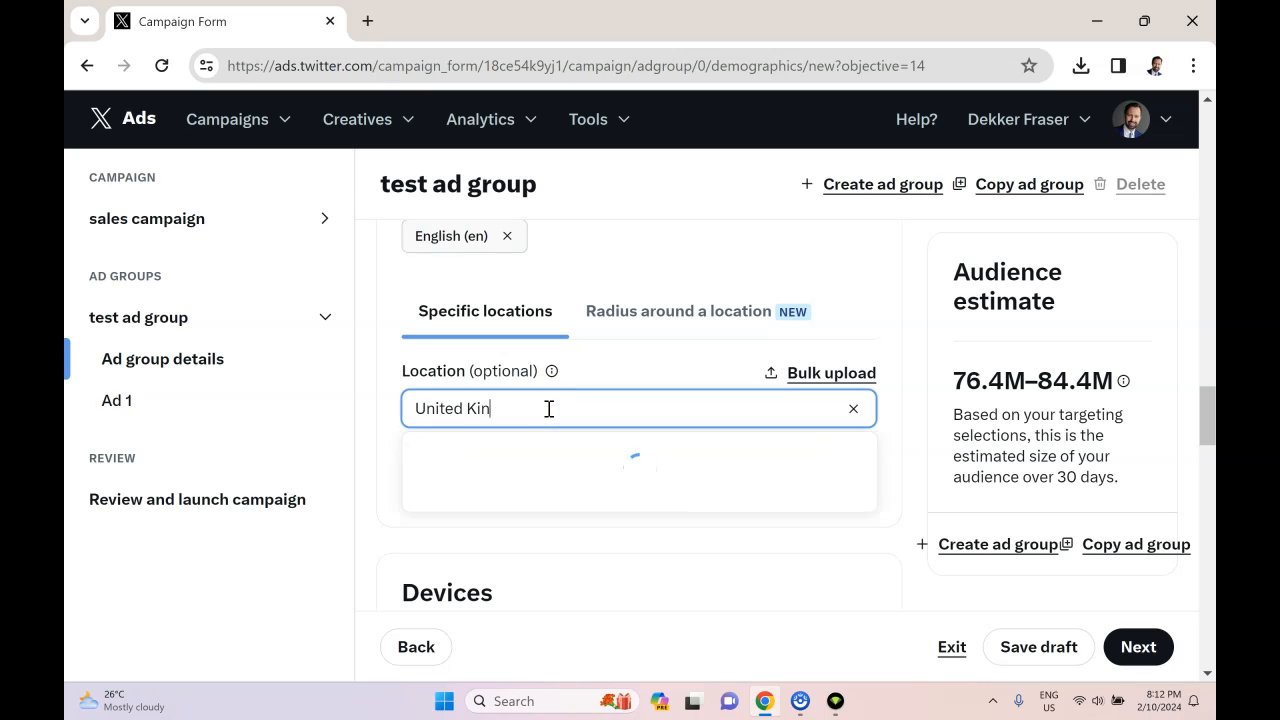
text(gdom)
click(575, 454)
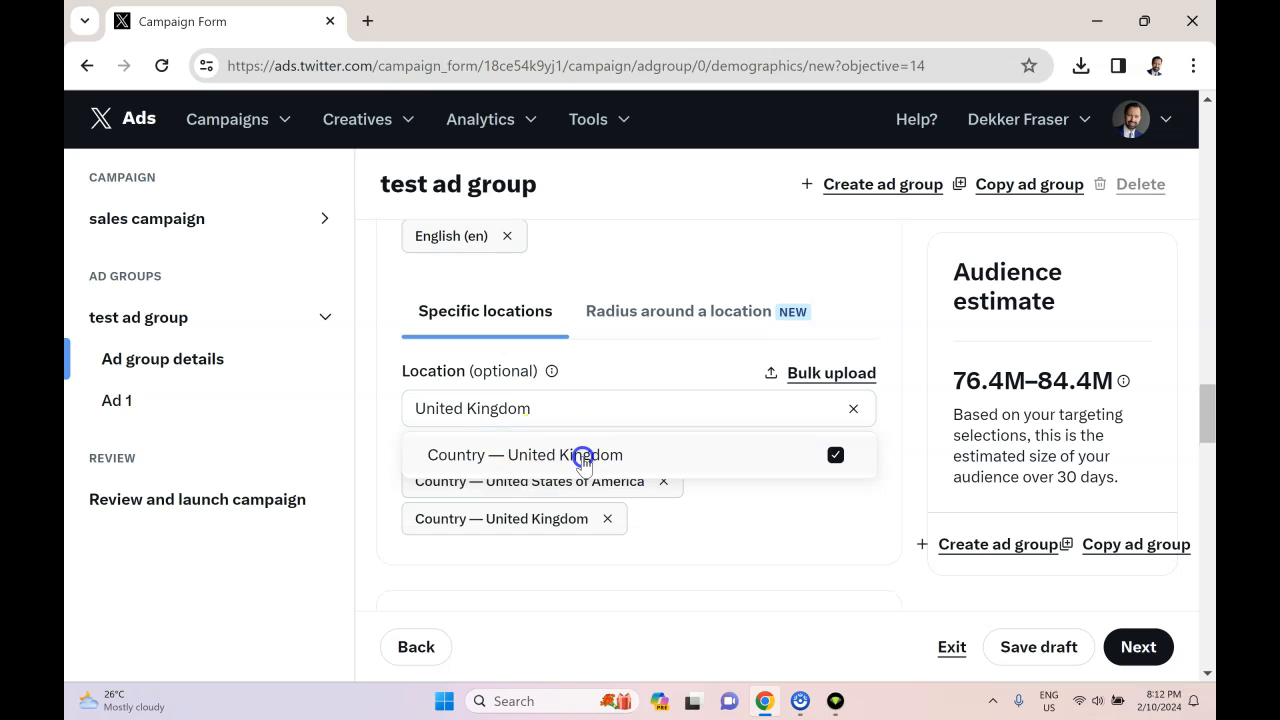
Add Canada and Australia to the ad group's included location countries
double_click(535, 407)
text(Canada)
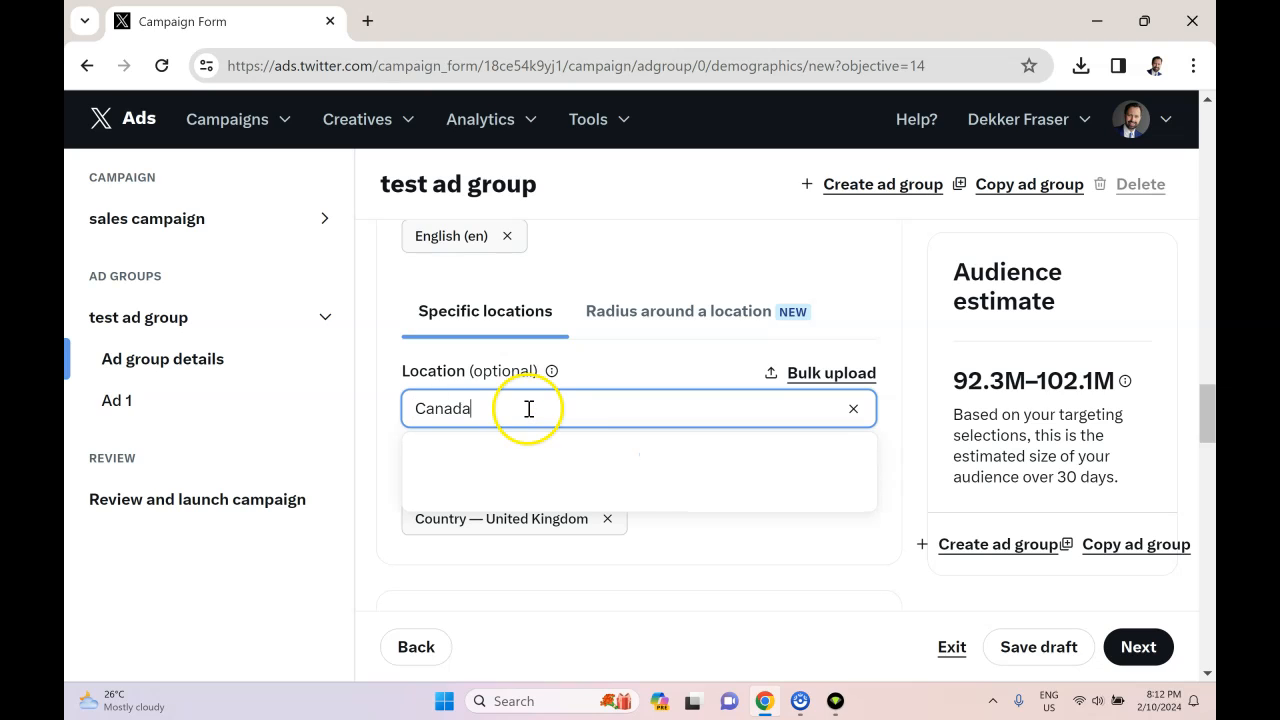
click(620, 500)
double_click(677, 402)
text(Australia)
click(662, 458)
Add New Zealand and Ireland to the ad group's included location countries
double_click(563, 409)
text(new zeal)
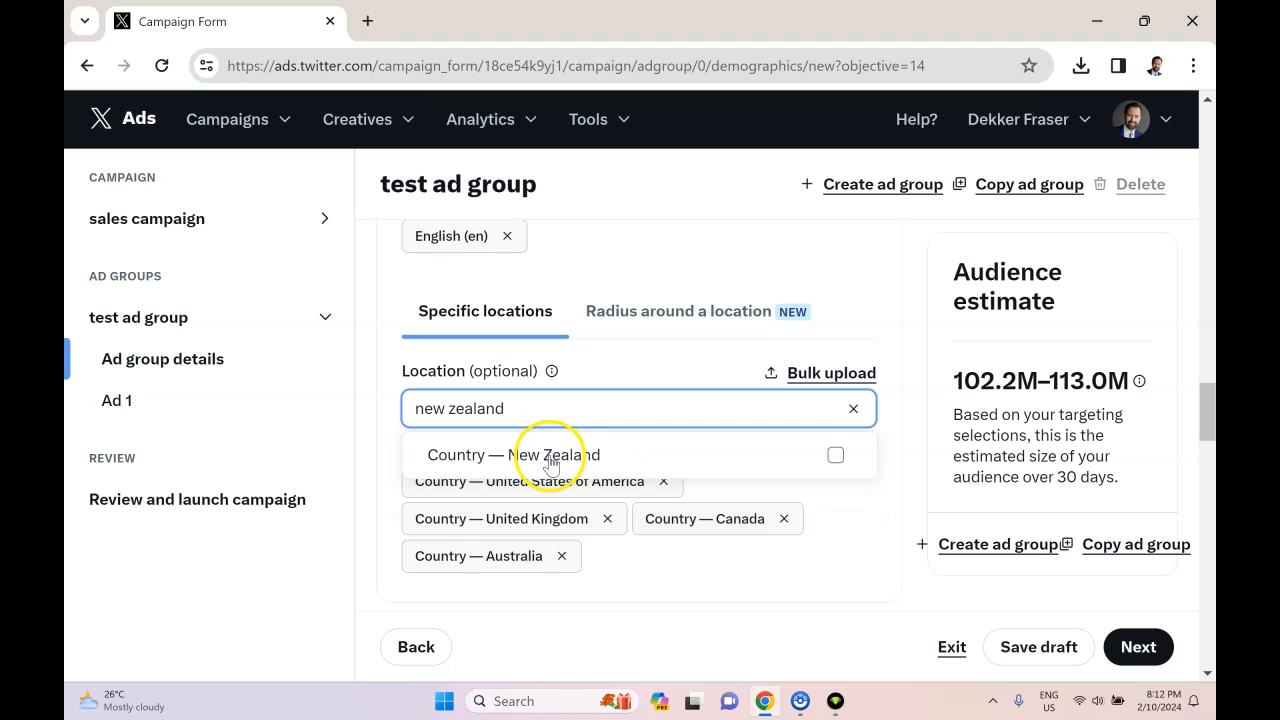
click(543, 456)
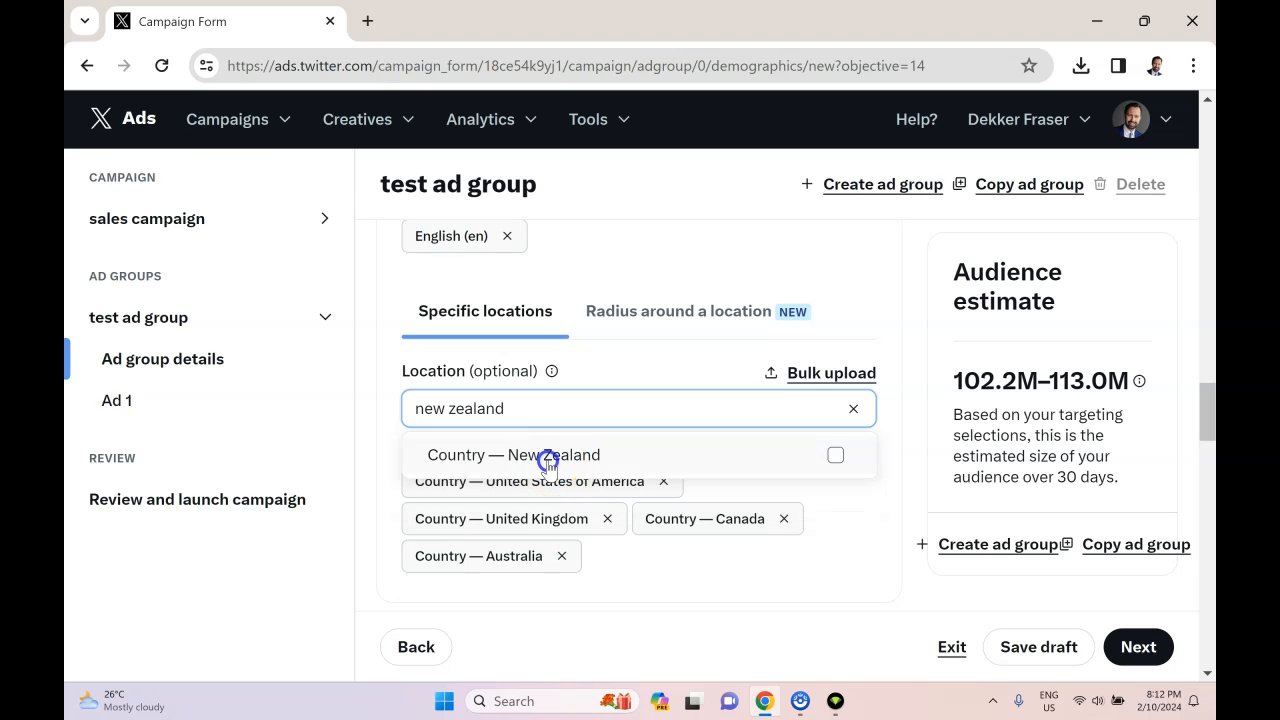
double_click(522, 409)
text(ireland)
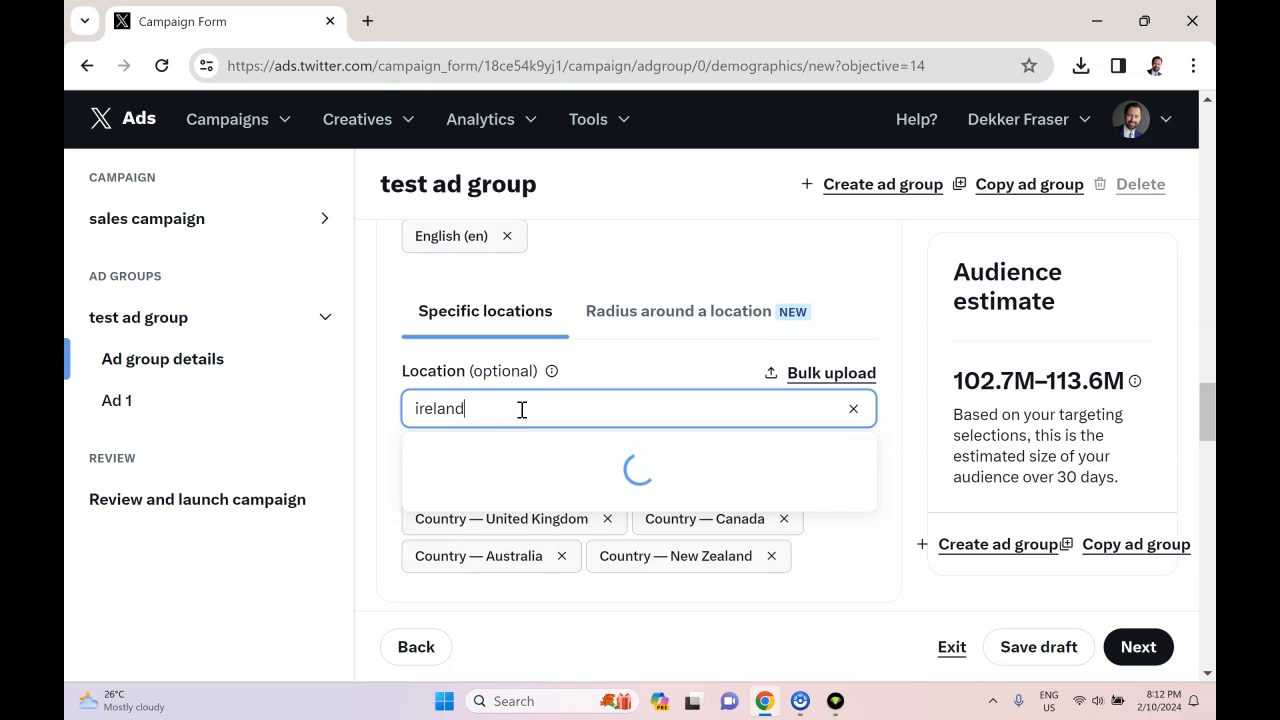
click(523, 450)
click(914, 449)
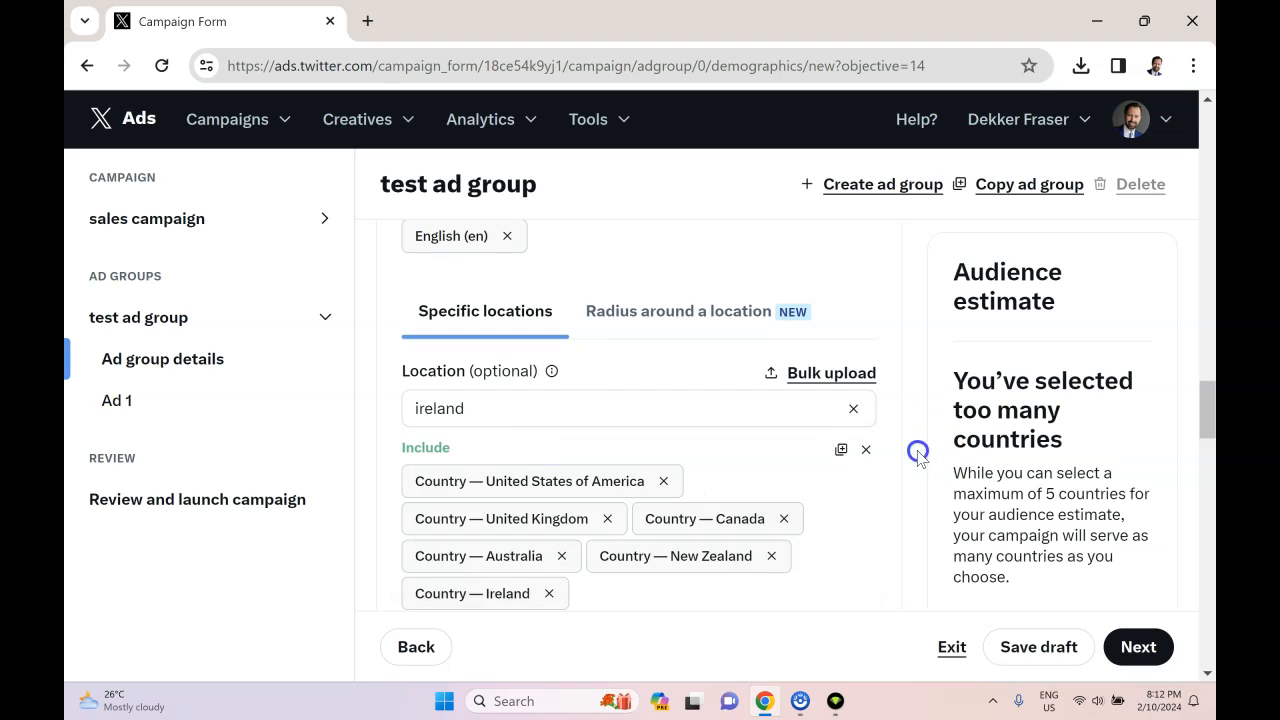
Target the Desktop, Other mobile, Android and iOS operating systems in the ad group's device settings
scroll(888, 460, down, 4)
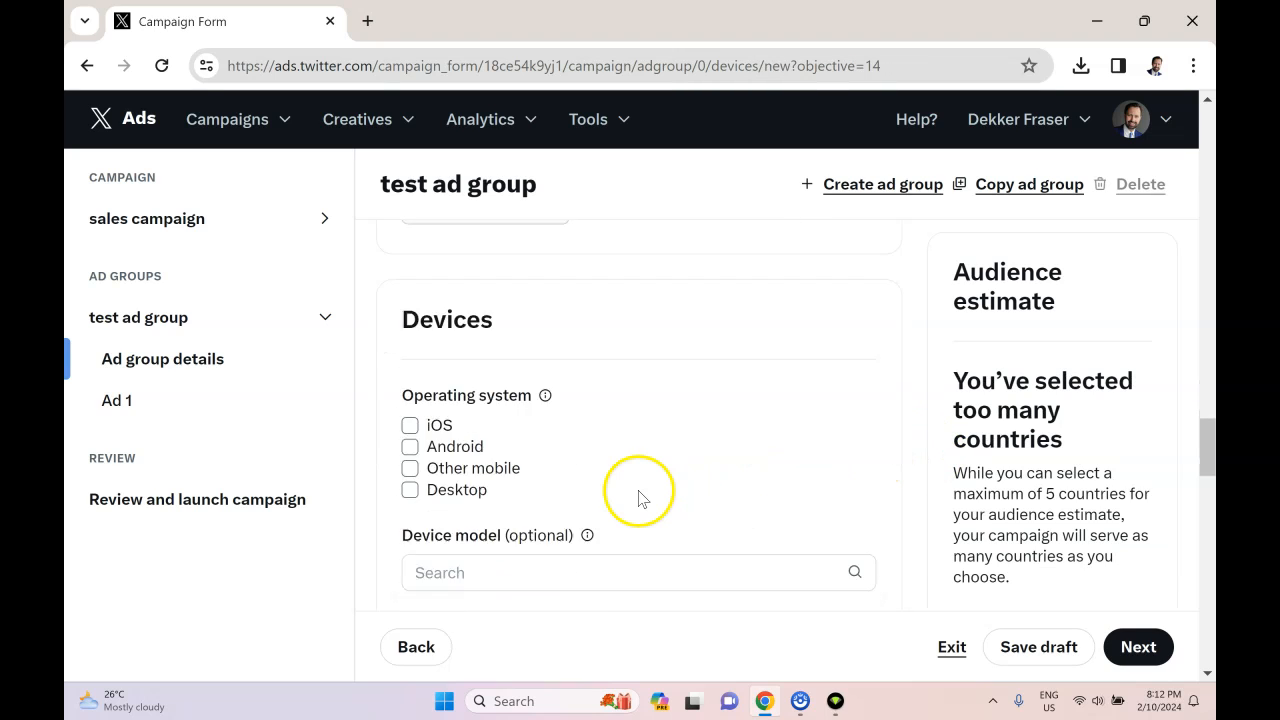
click(413, 462)
click(411, 440)
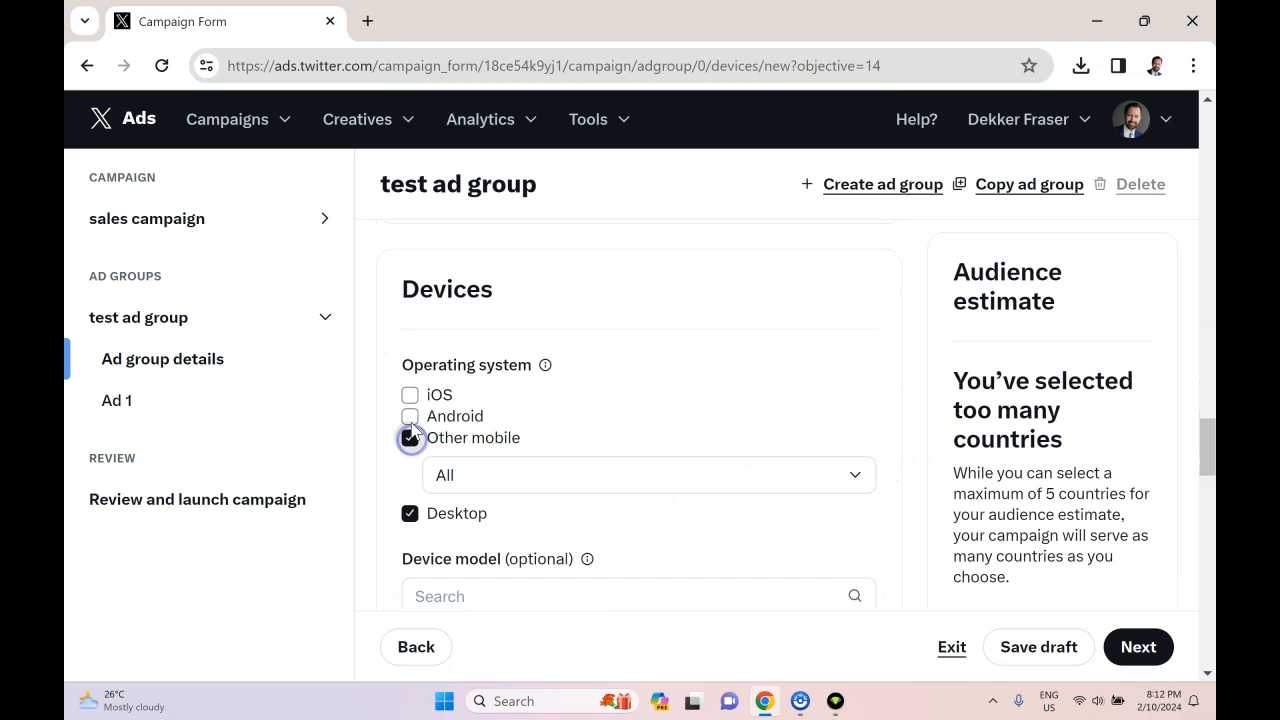
click(410, 418)
click(411, 395)
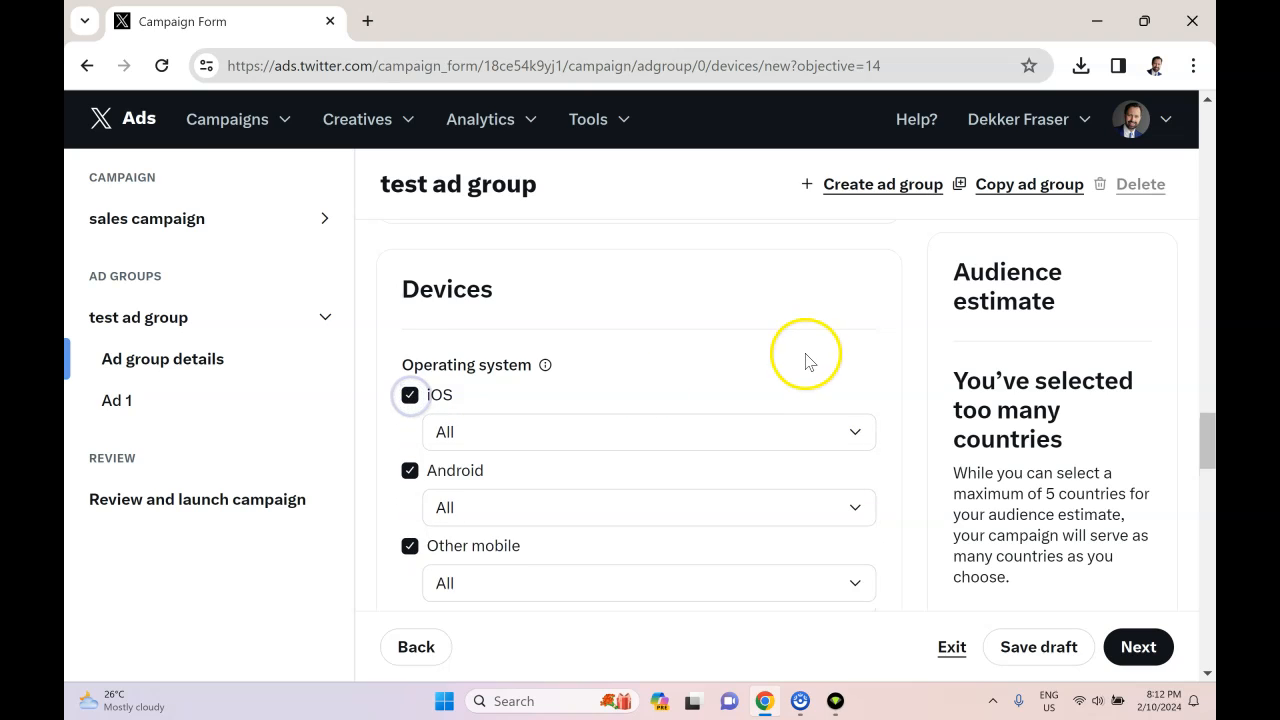
Review the optional device model and carrier targeting and the Premium subscriber and custom audience options
scroll(810, 362, down, 1)
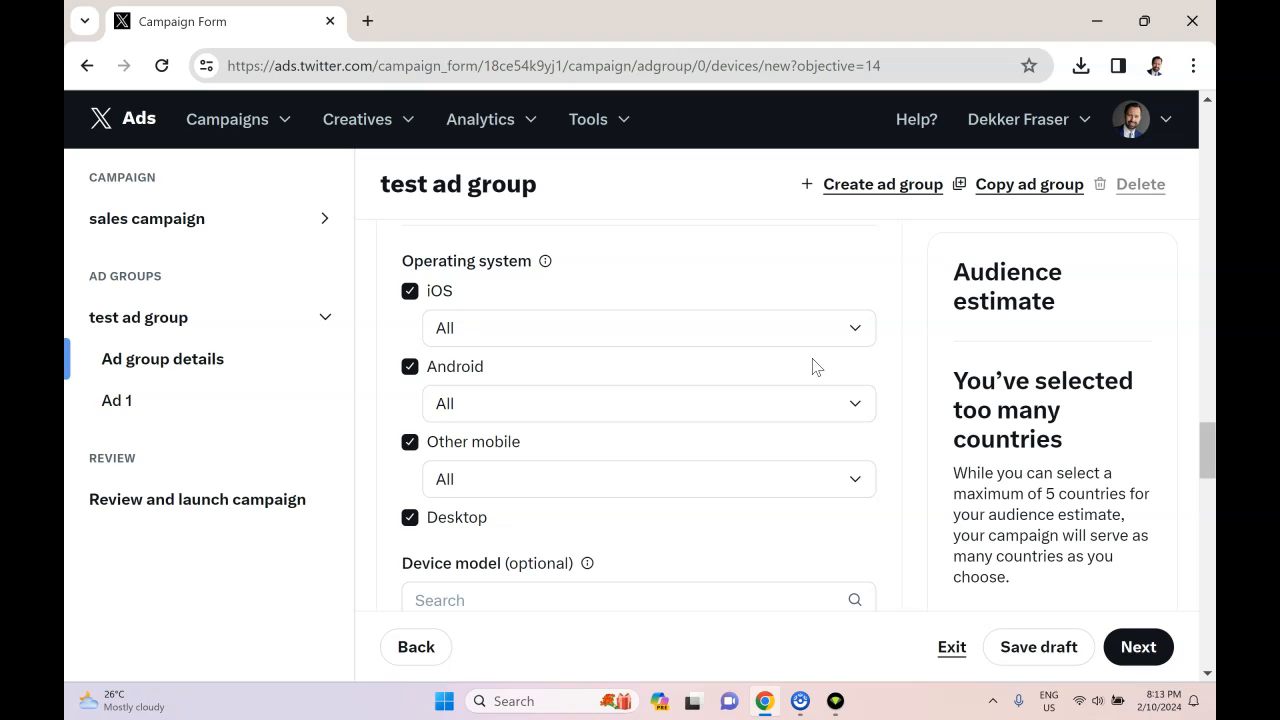
scroll(790, 372, down, 1)
scroll(585, 455, up, 1)
scroll(566, 471, down, 2)
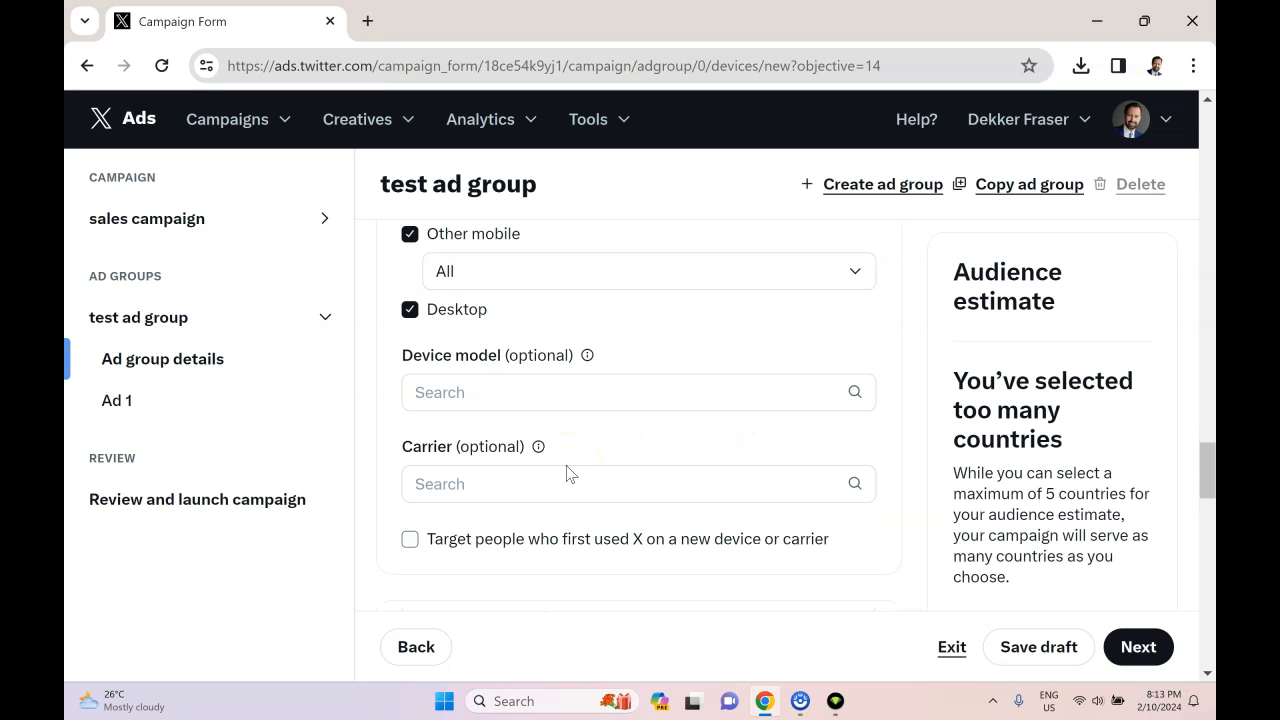
scroll(570, 460, up, 1)
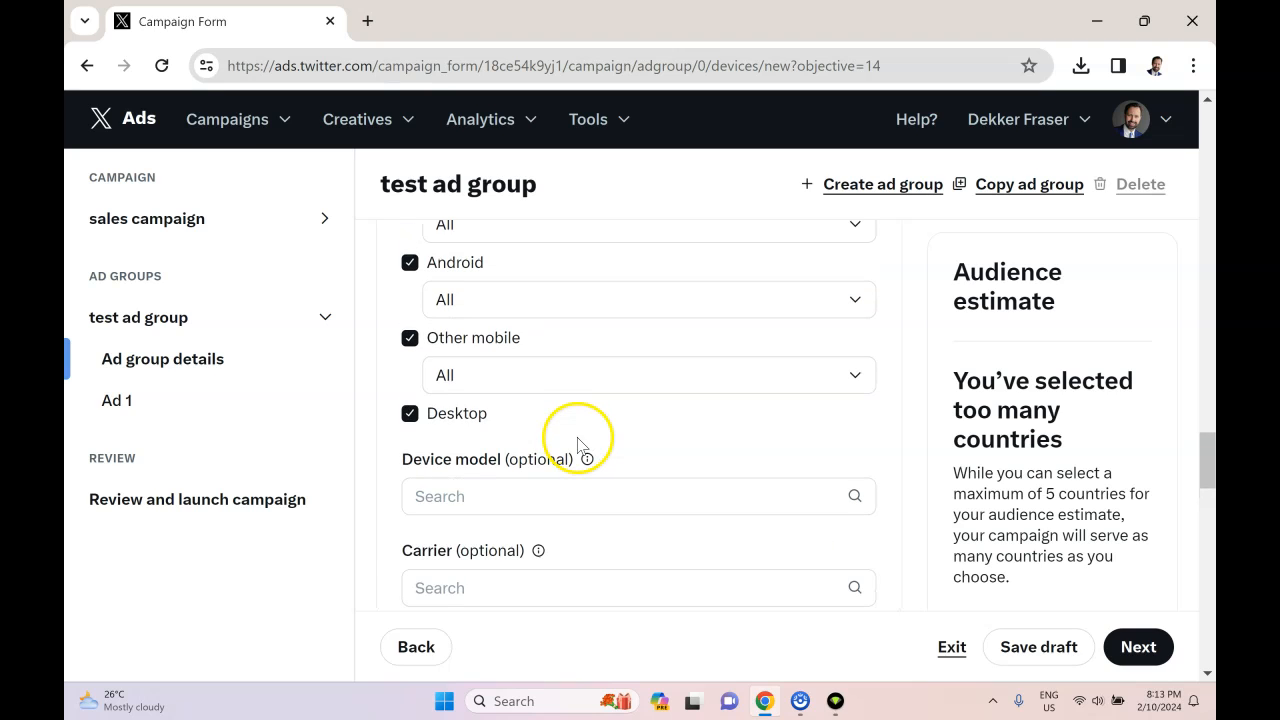
scroll(620, 460, down, 1)
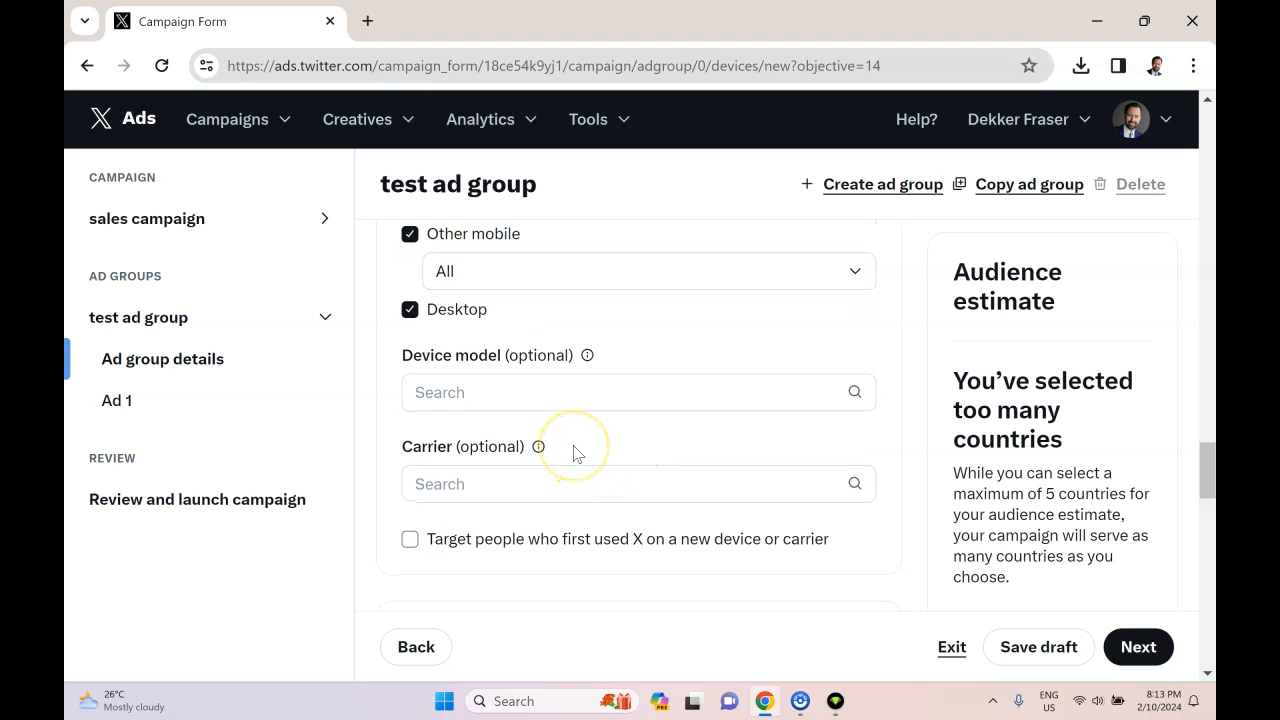
scroll(574, 460, down, 3)
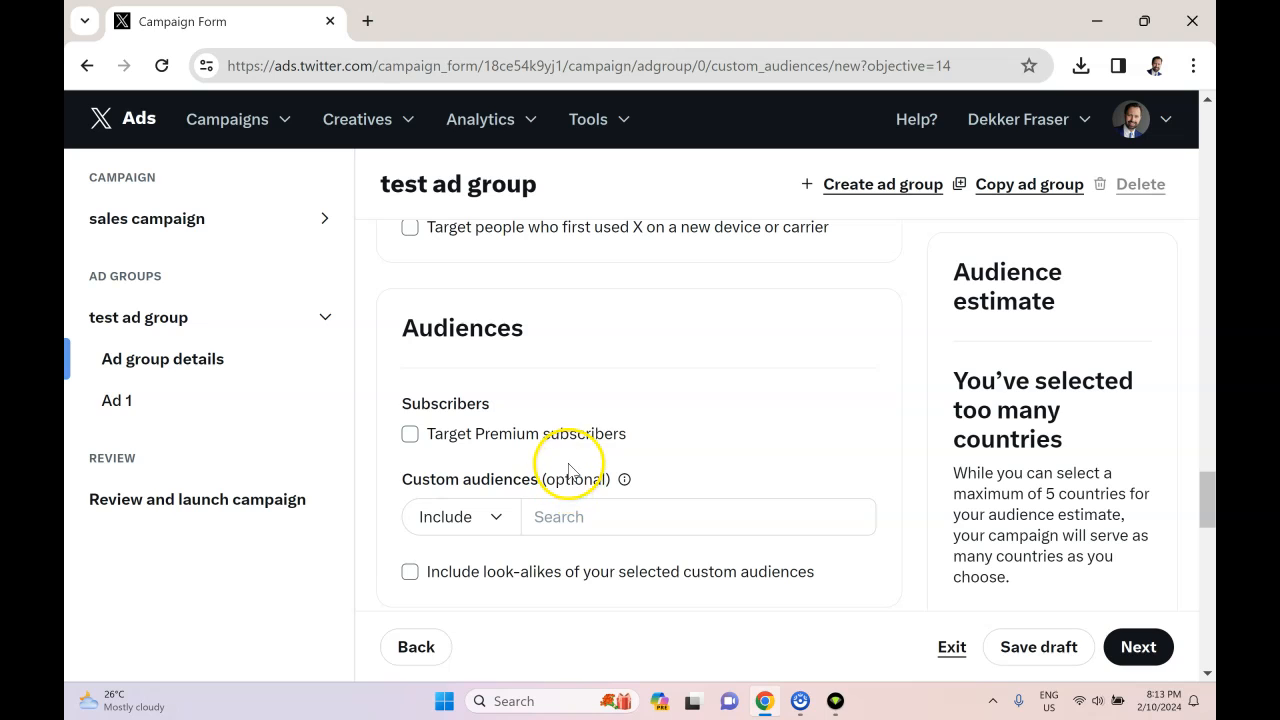
scroll(570, 466, up, 2)
scroll(566, 471, down, 2)
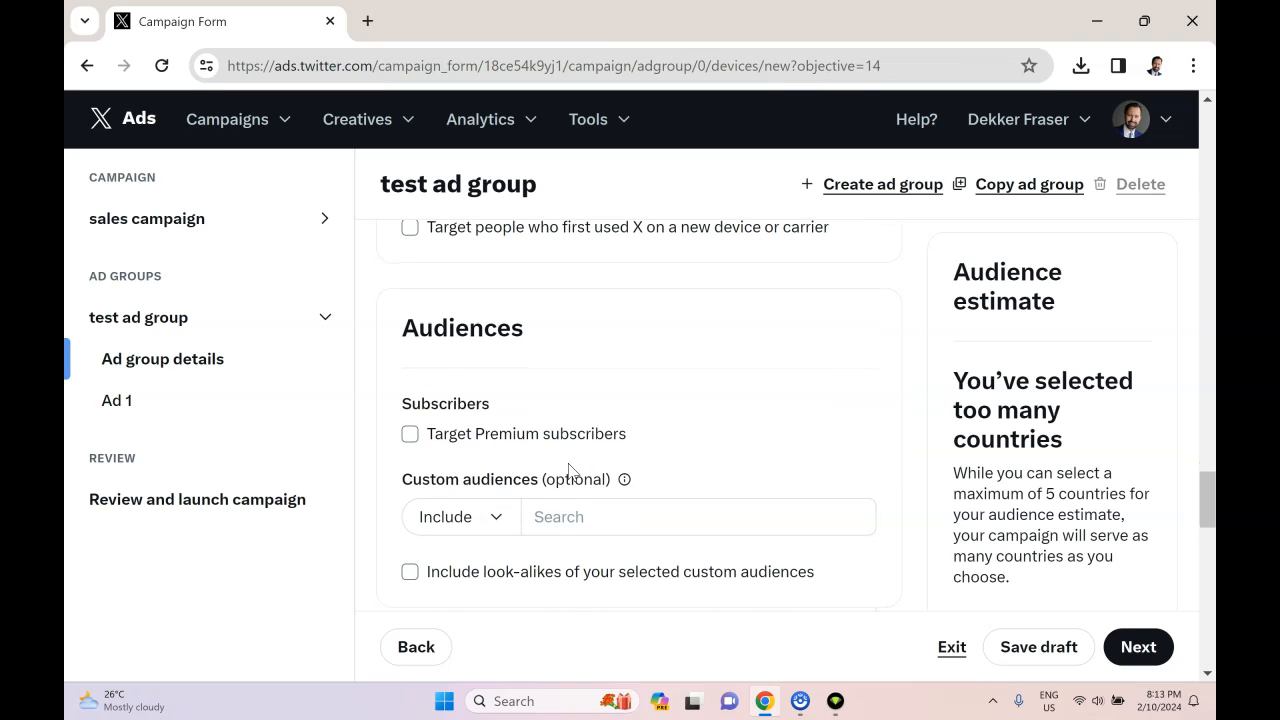
scroll(514, 458, down, 2)
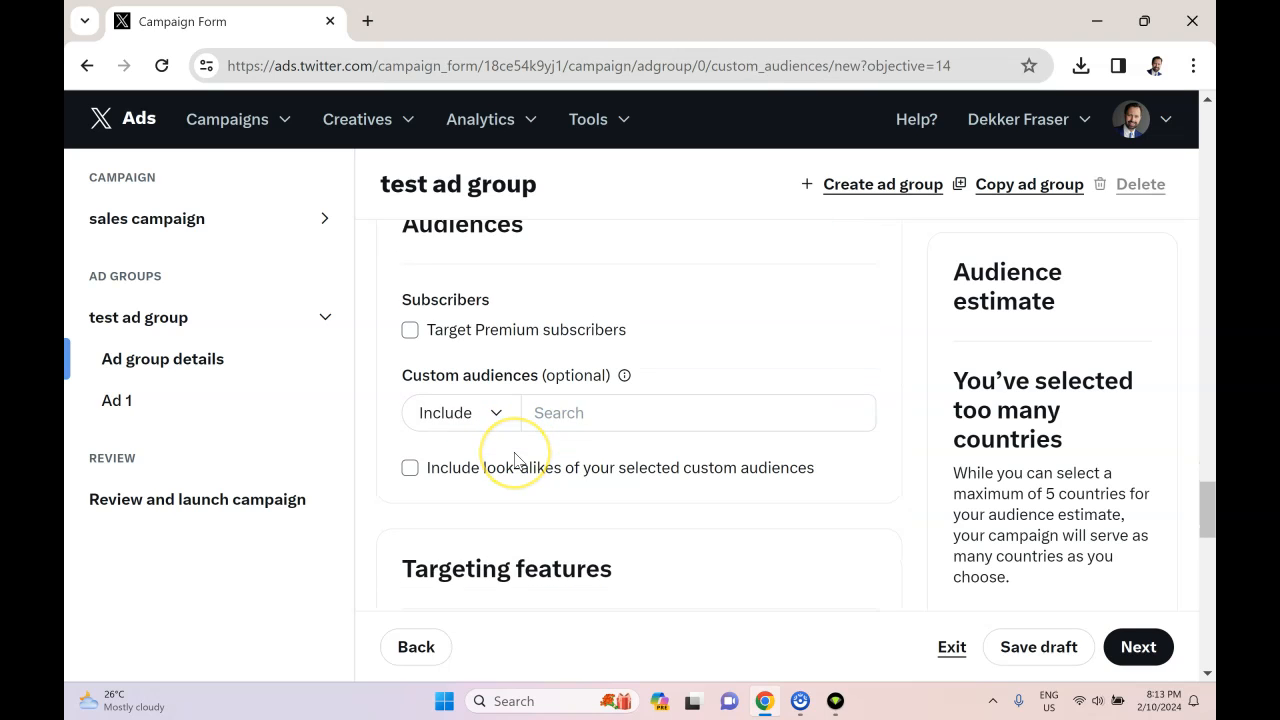
scroll(514, 458, down, 2)
Examine the follower look-alikes explanation, the list of interest categories and the keywords field in the targeting features
click(568, 443)
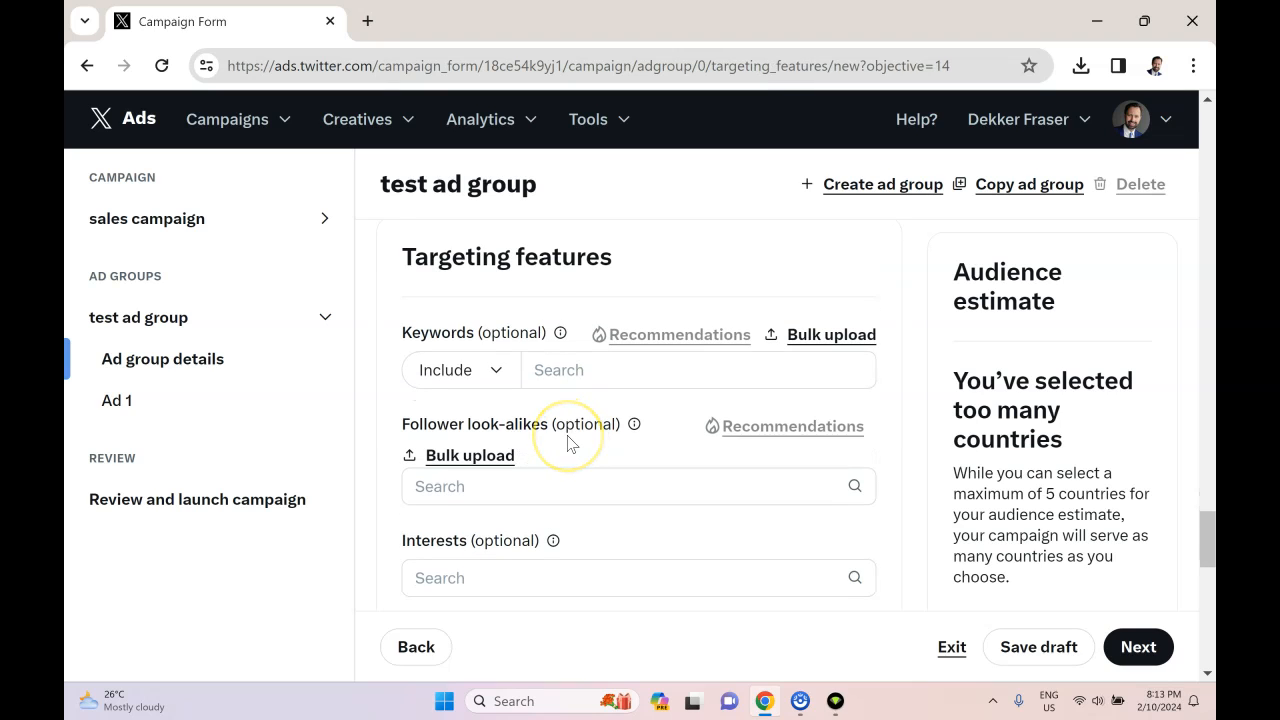
scroll(598, 420, down, 1)
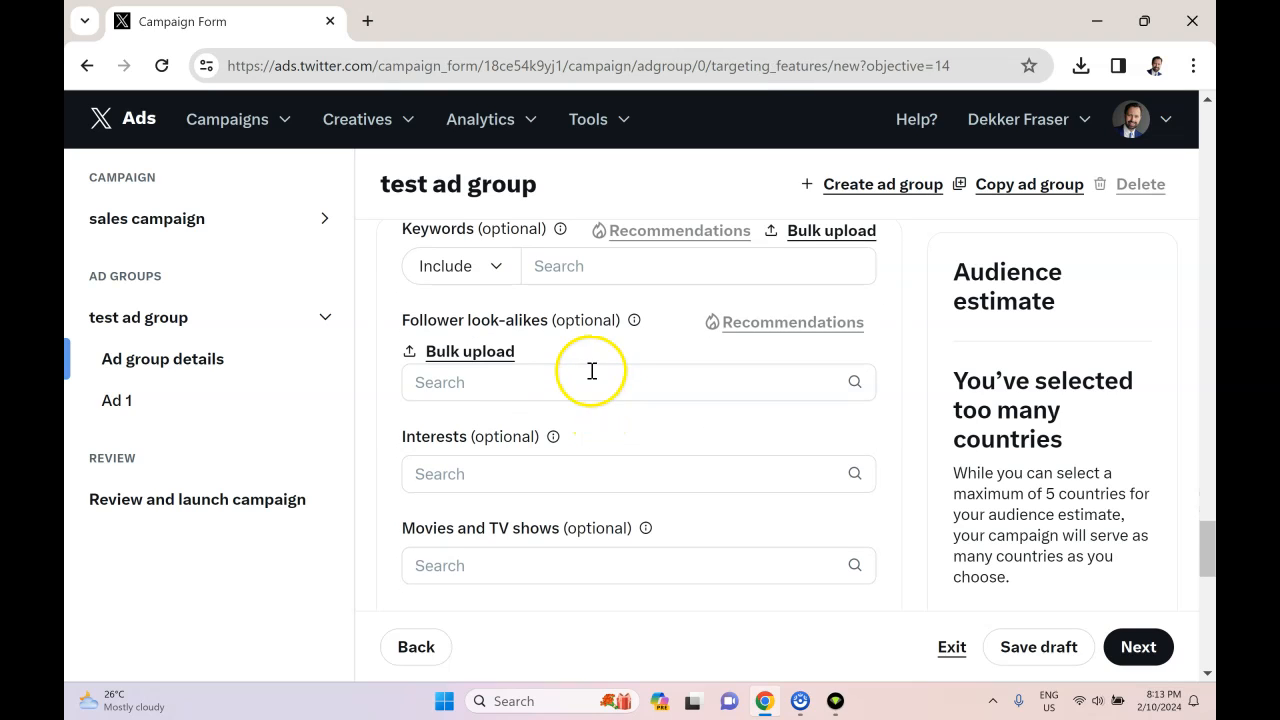
click(634, 320)
click(913, 438)
scroll(590, 395, down, 1)
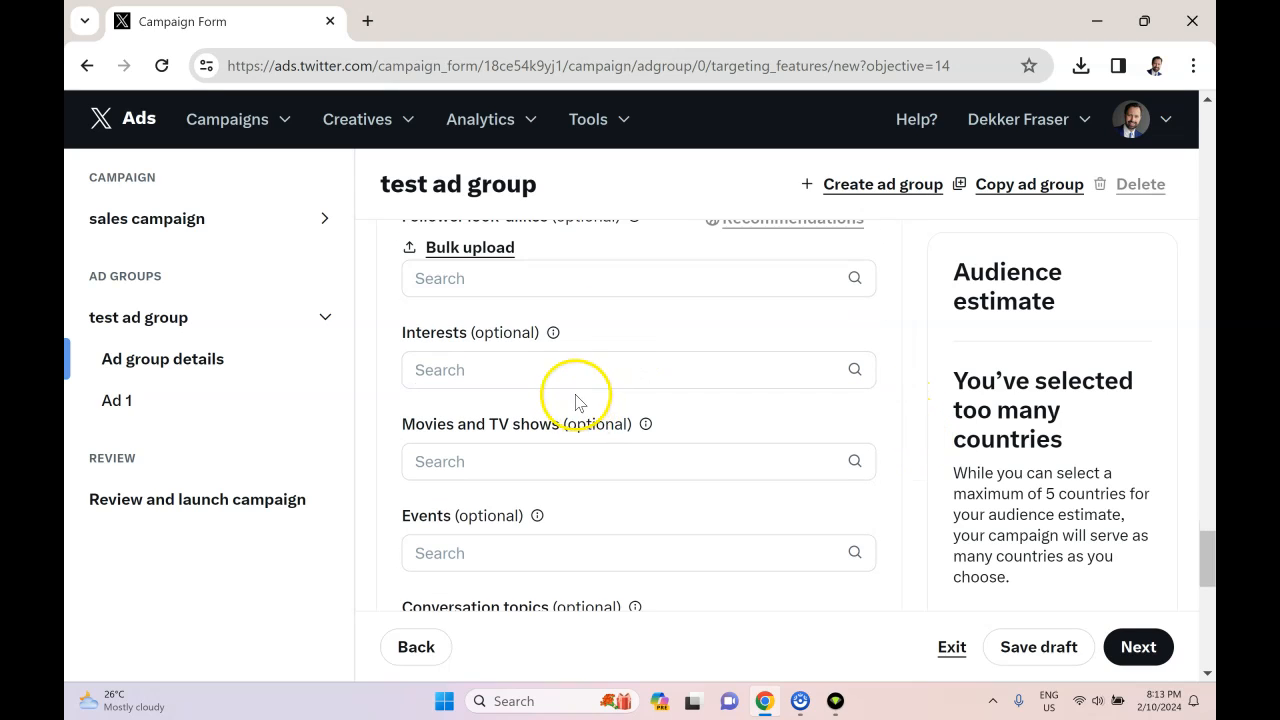
click(608, 371)
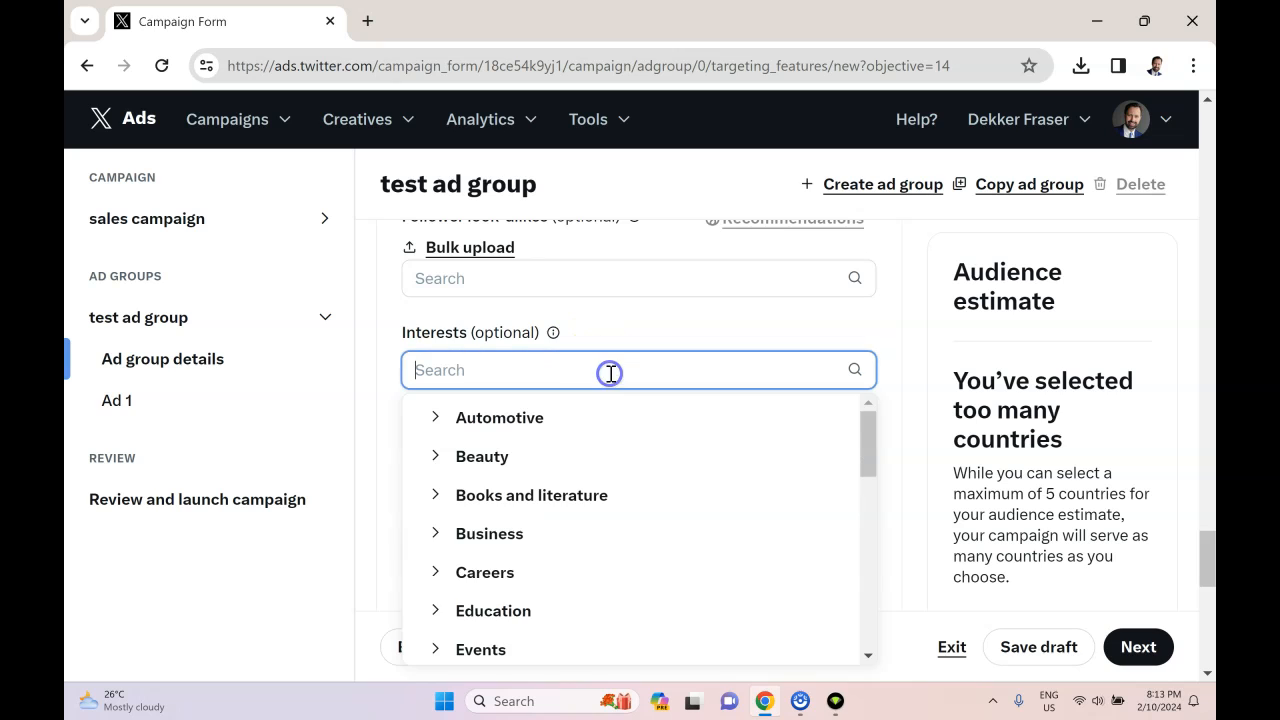
click(907, 317)
scroll(837, 371, up, 2)
click(594, 368)
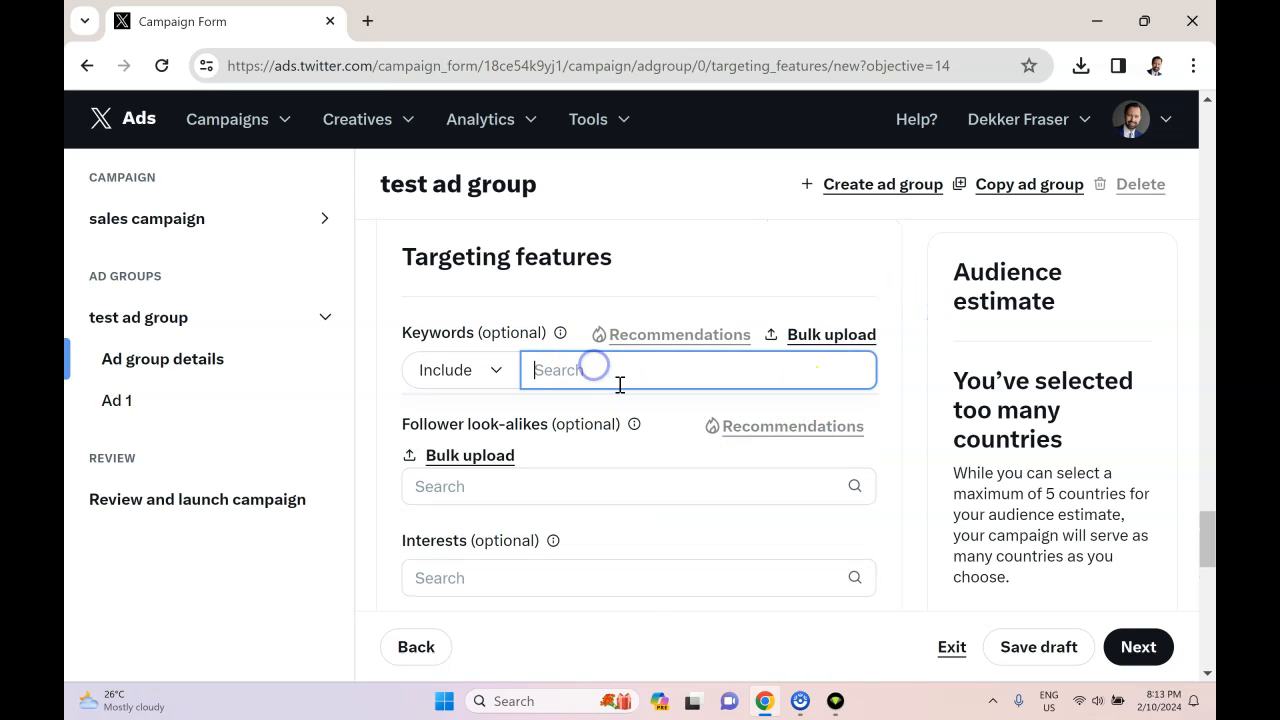
click(915, 508)
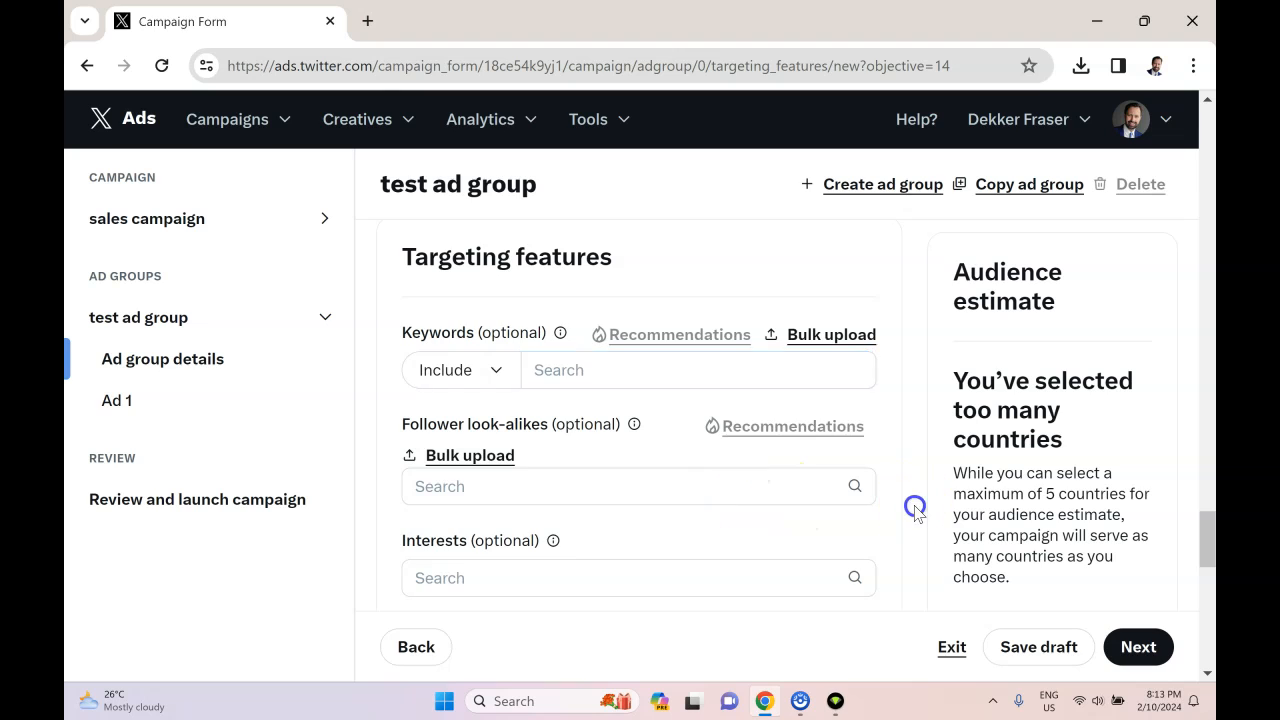
Search for marketing in the interests targeting and include Business — Marketing
scroll(915, 508, down, 1)
click(580, 478)
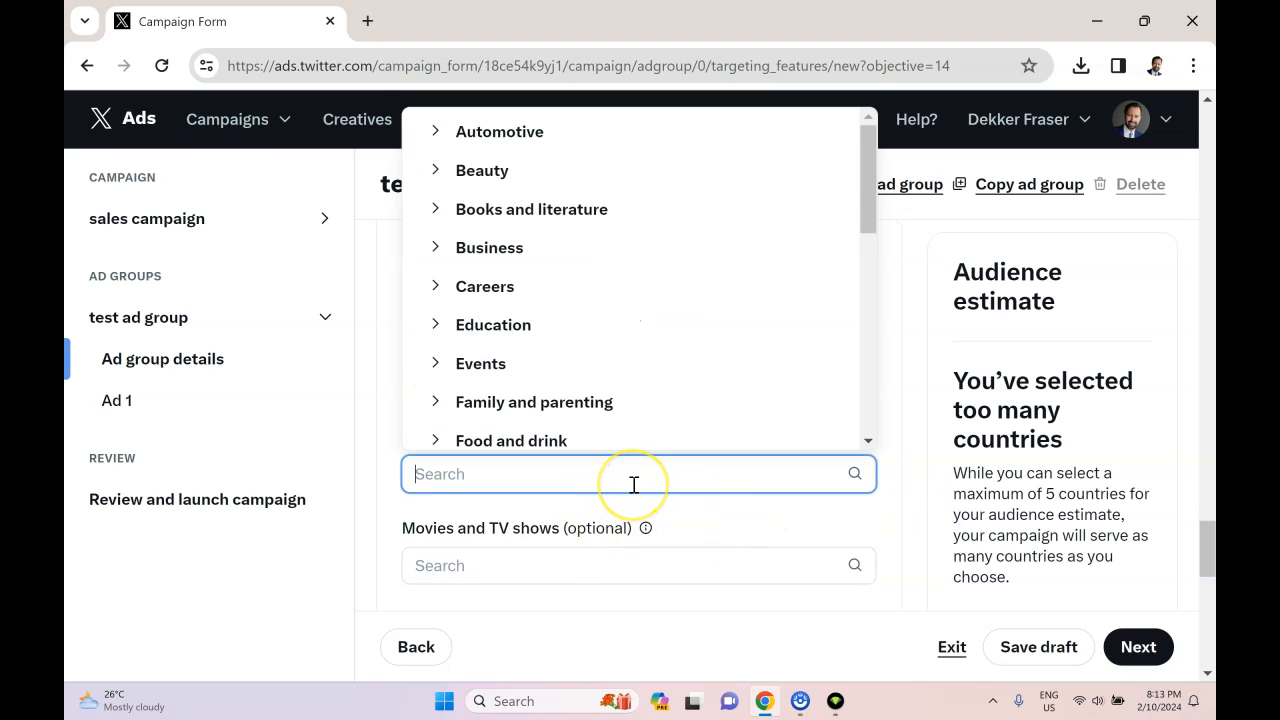
text(m)
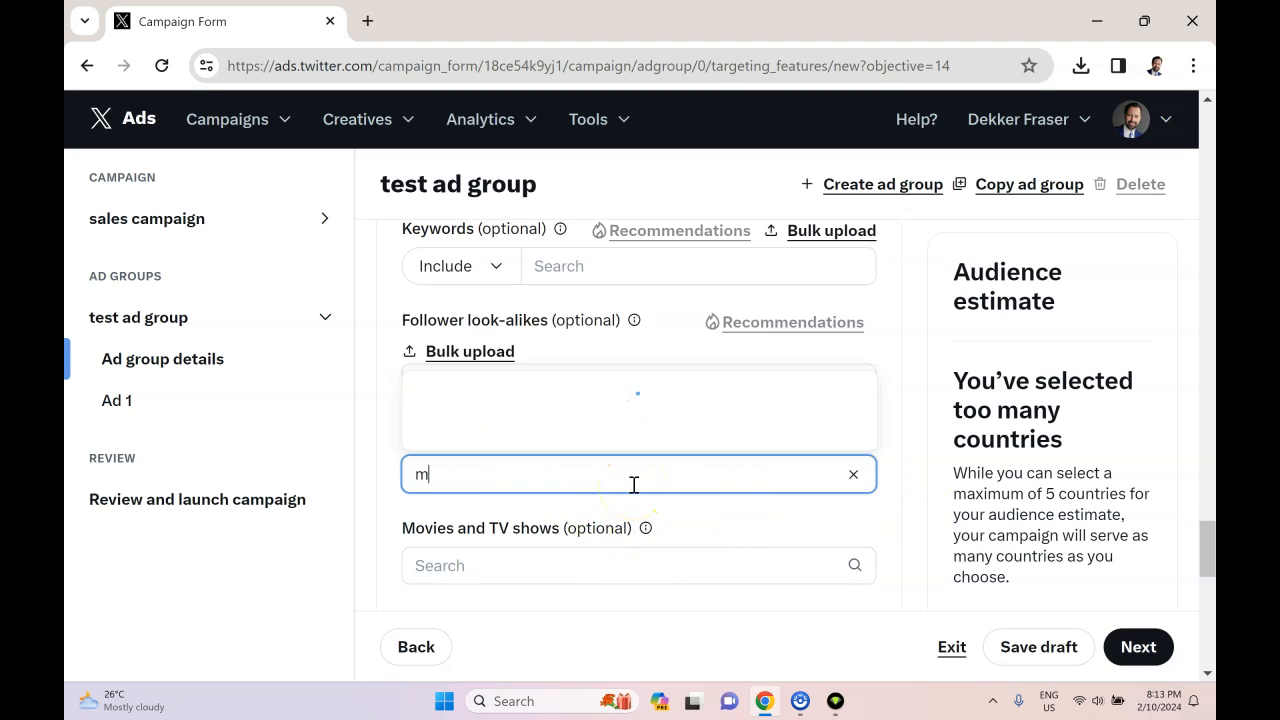
text(stkryinhting)
click(634, 473)
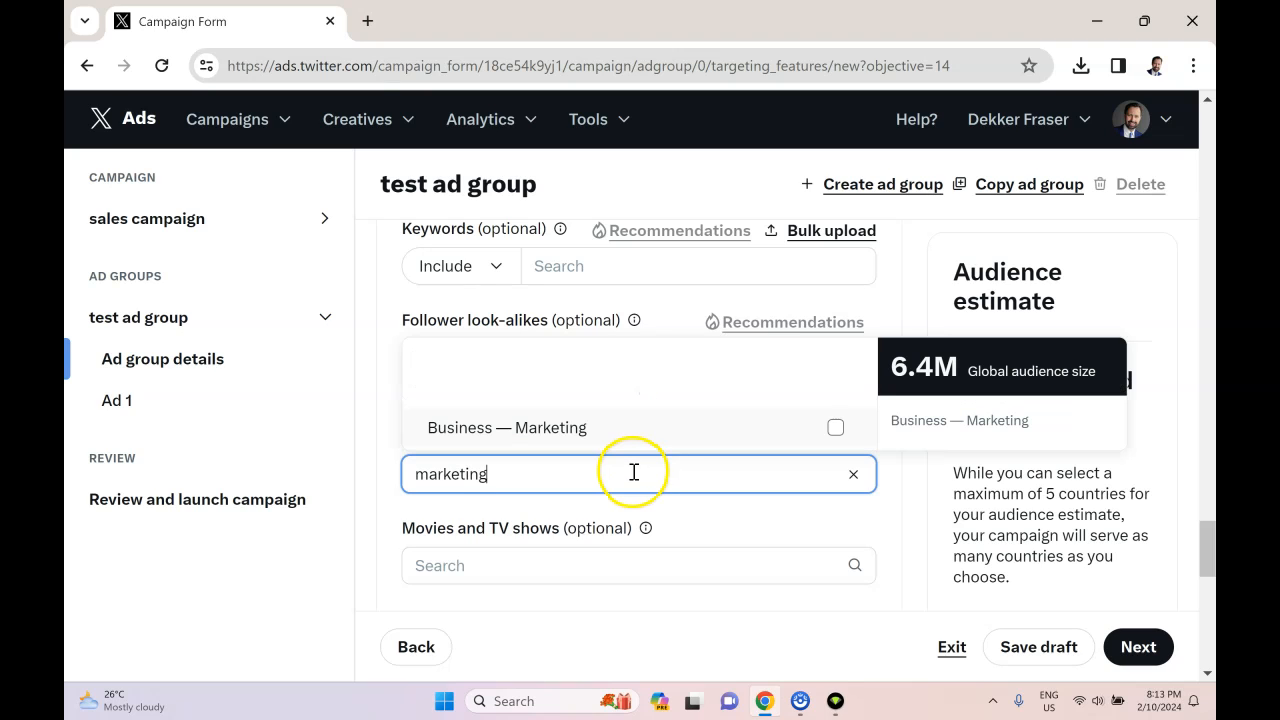
click(835, 428)
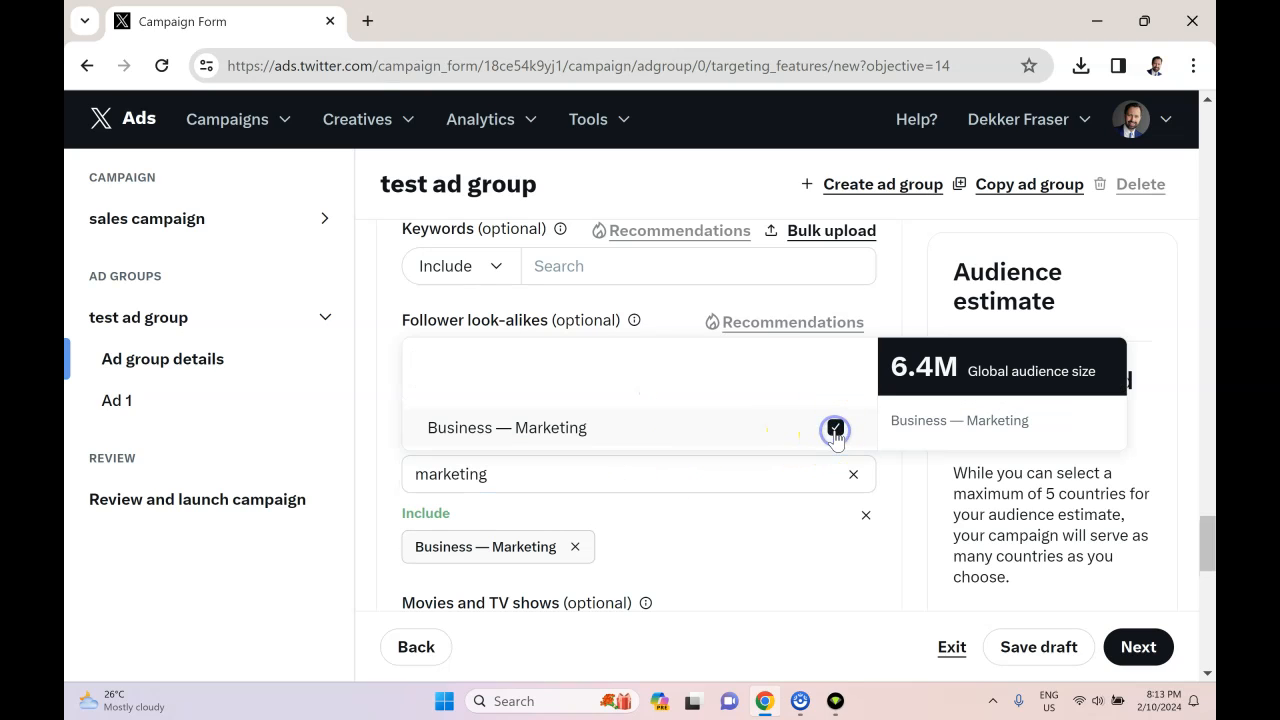
click(933, 566)
Search the interests for CRM, clear the search and browse the interests in the Beauty category
double_click(537, 473)
text(CRM)
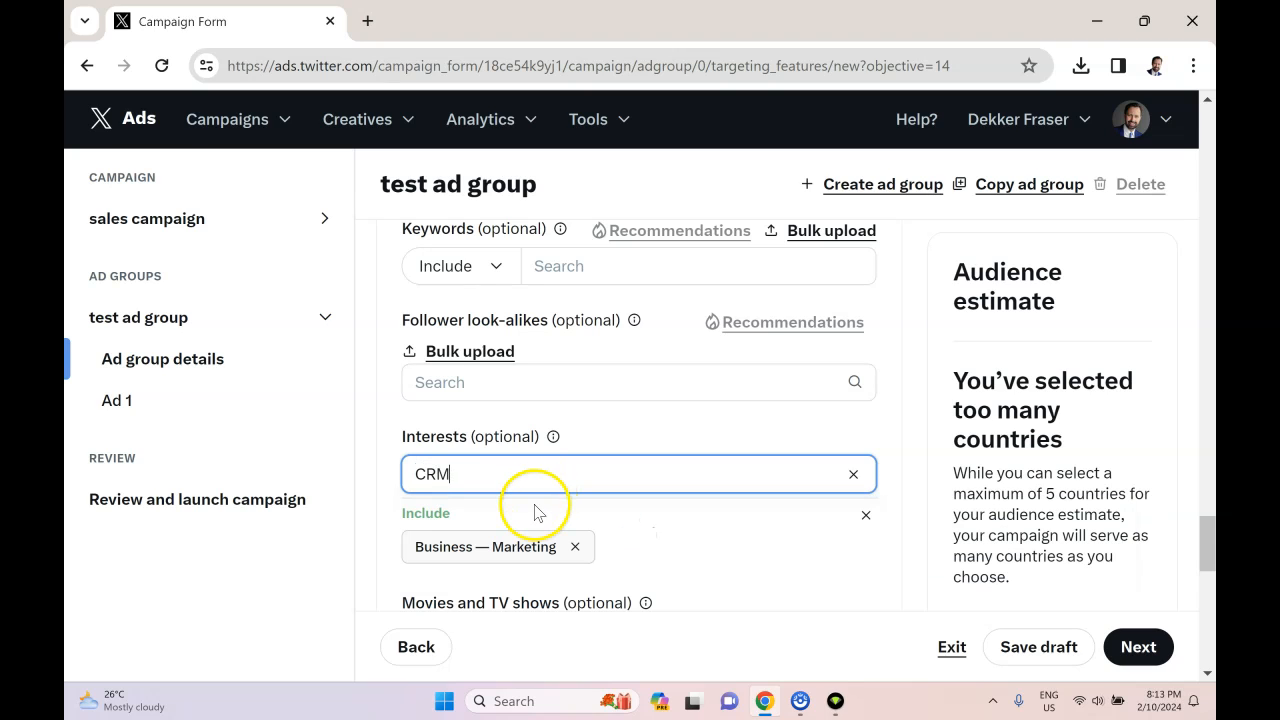
drag(523, 474, 398, 478)
key(BackSpace)
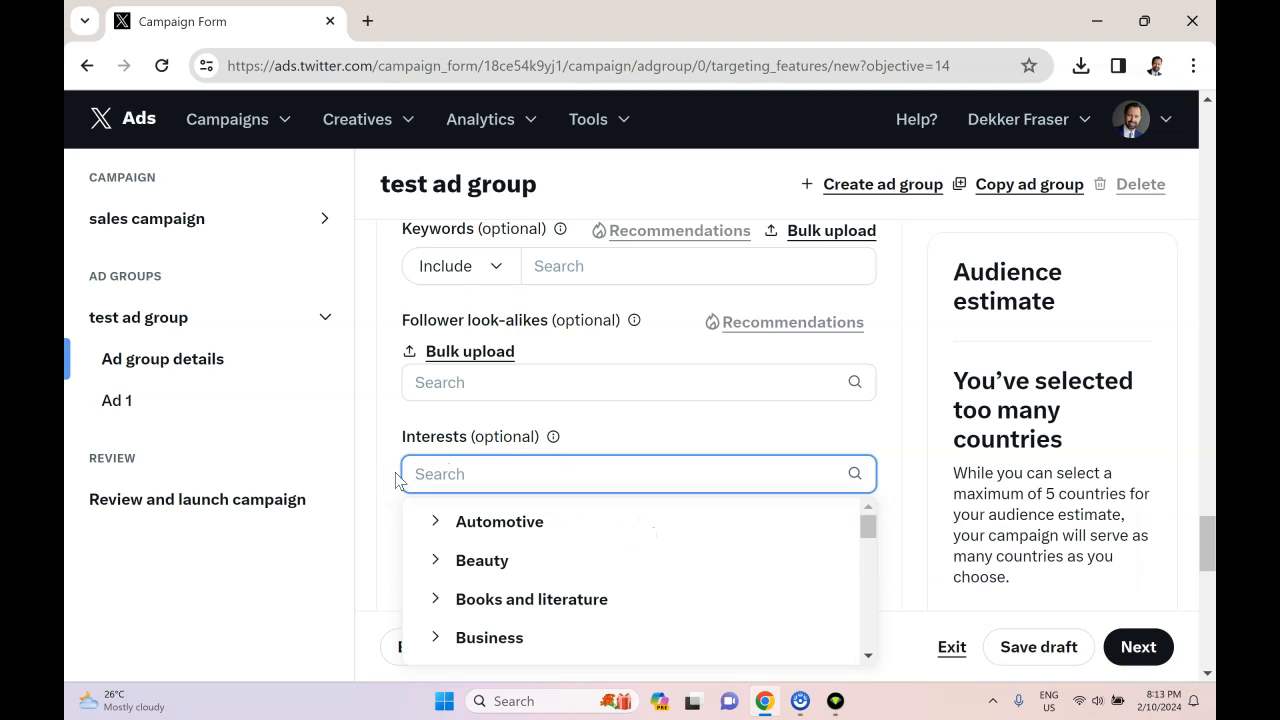
click(438, 561)
scroll(550, 574, down, 4)
scroll(480, 568, up, 2)
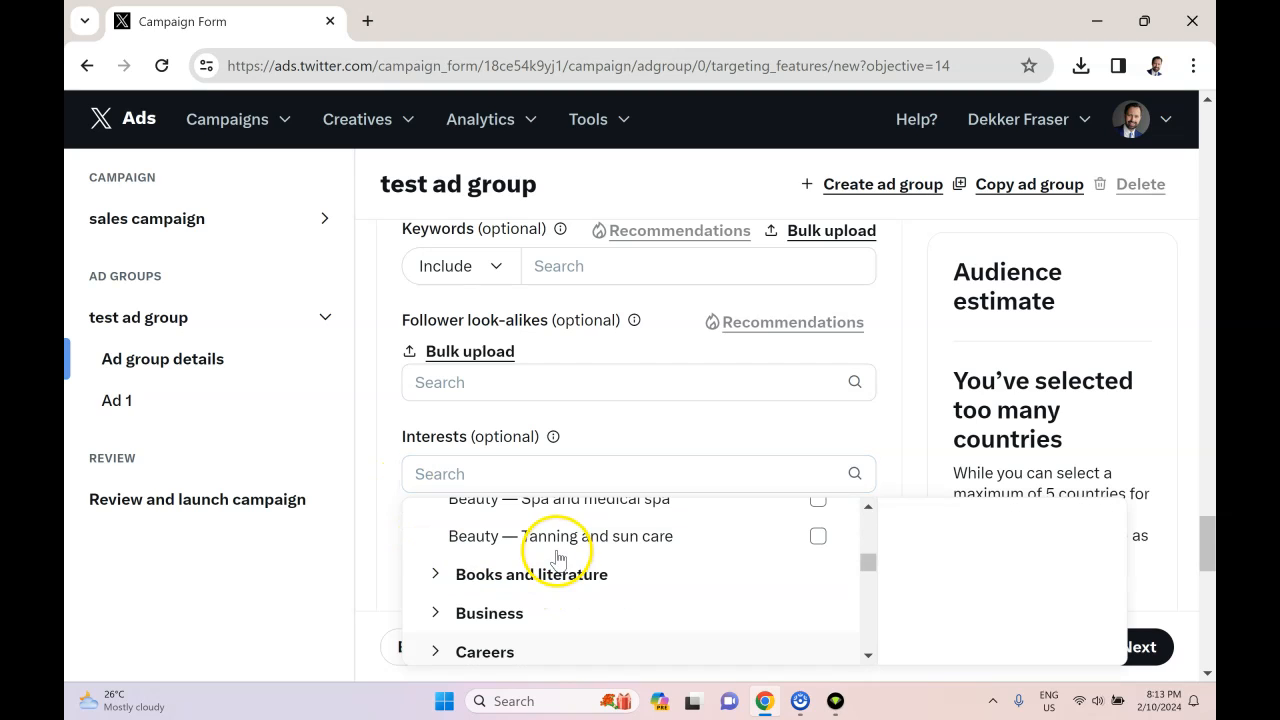
click(910, 440)
Search the conversation topics for marketing and select Product - Salesforce Marketing Cloud and Product - Adobe Marketing Cloud
scroll(878, 450, down, 1)
scroll(577, 517, down, 3)
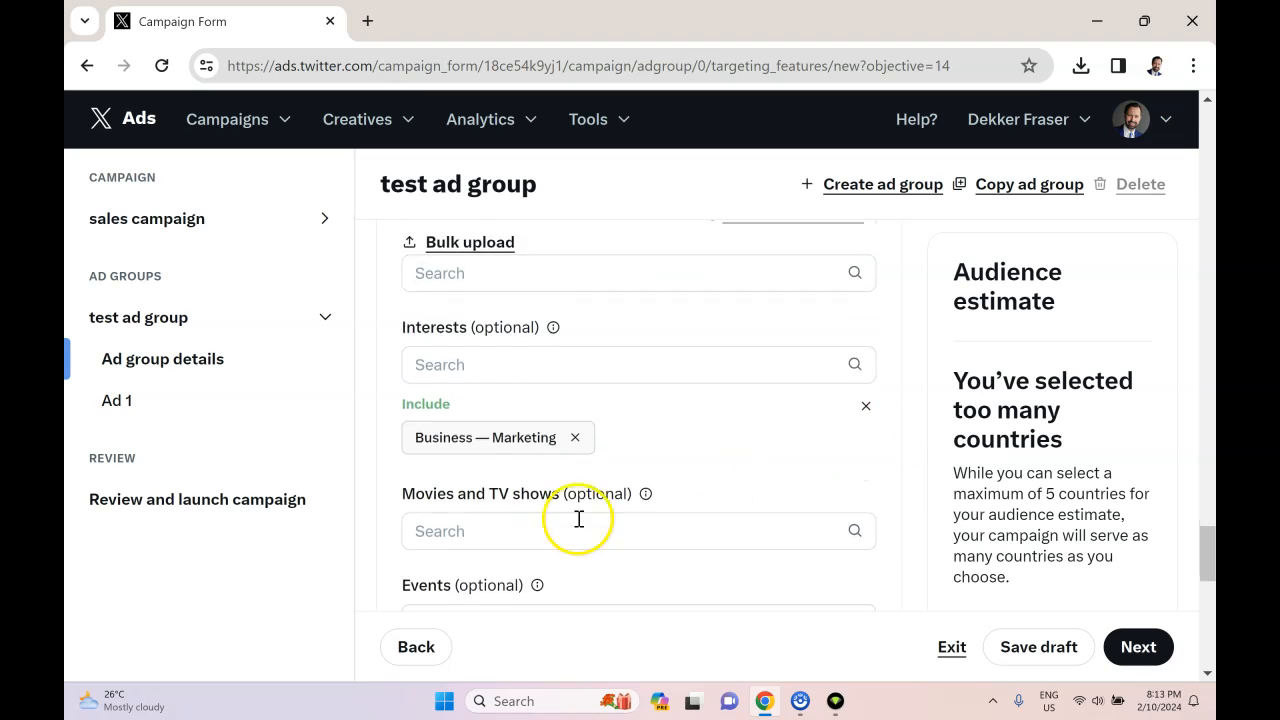
click(576, 511)
click(582, 511)
text(marketing)
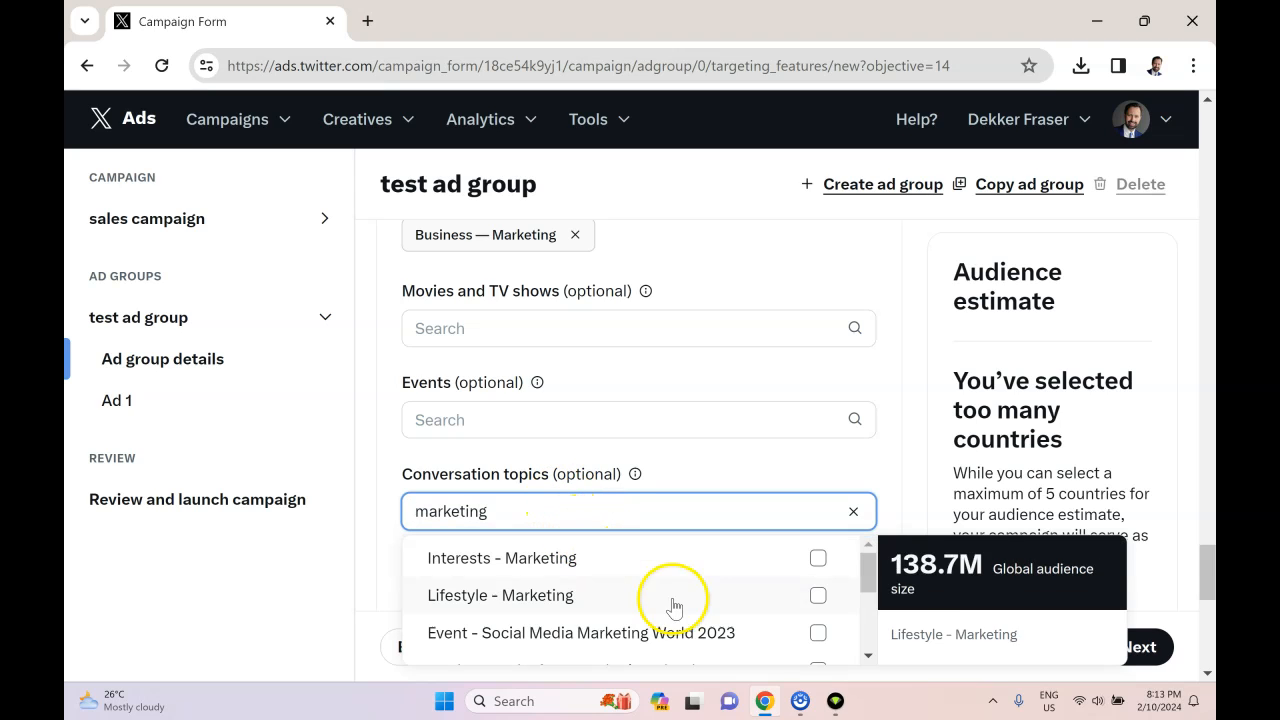
scroll(672, 606, down, 3)
click(818, 566)
click(819, 604)
click(822, 609)
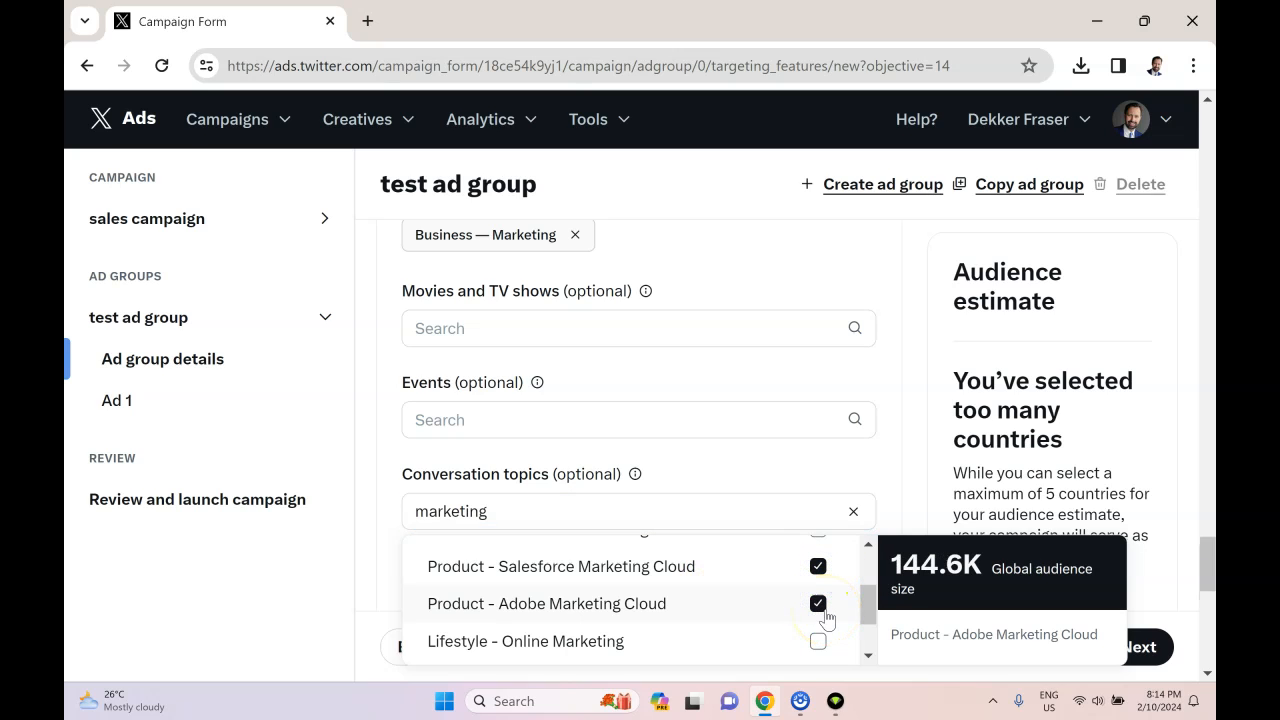
Deselect Product - Adobe Marketing Cloud and include Product - Oracle Marketing Cloud in the conversation topics
drag(865, 603, 866, 608)
click(822, 588)
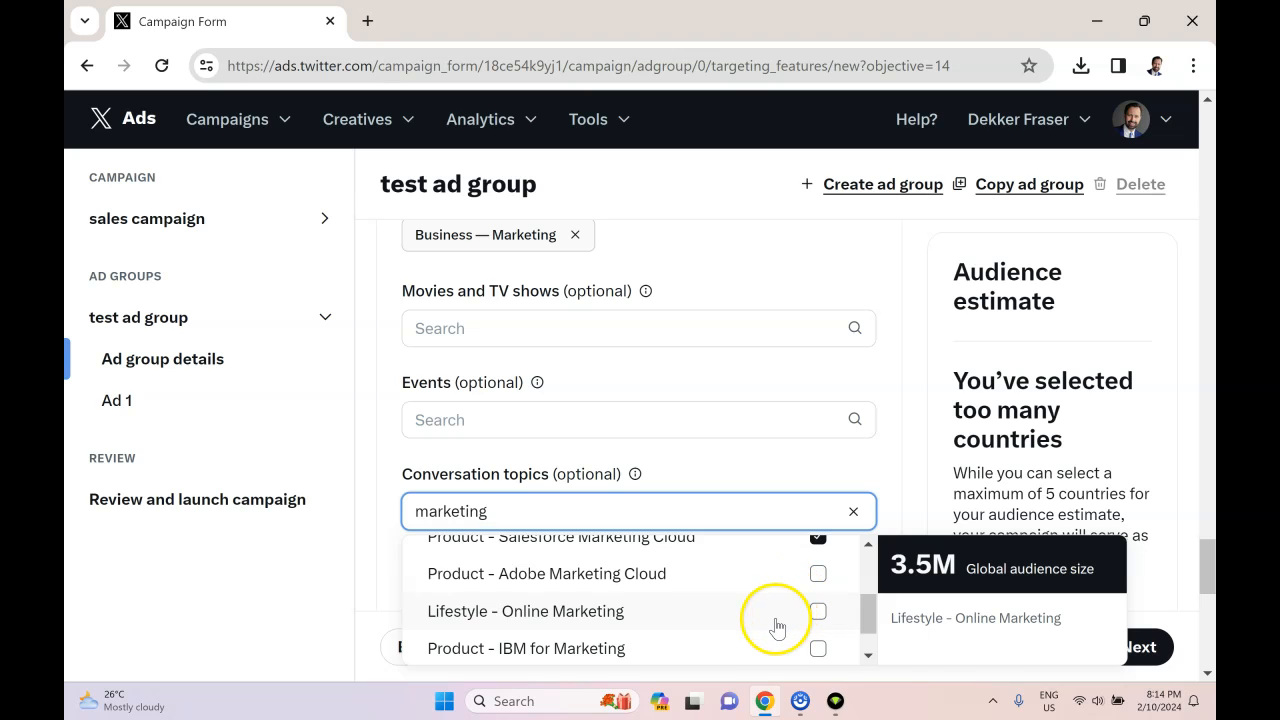
drag(869, 611, 862, 631)
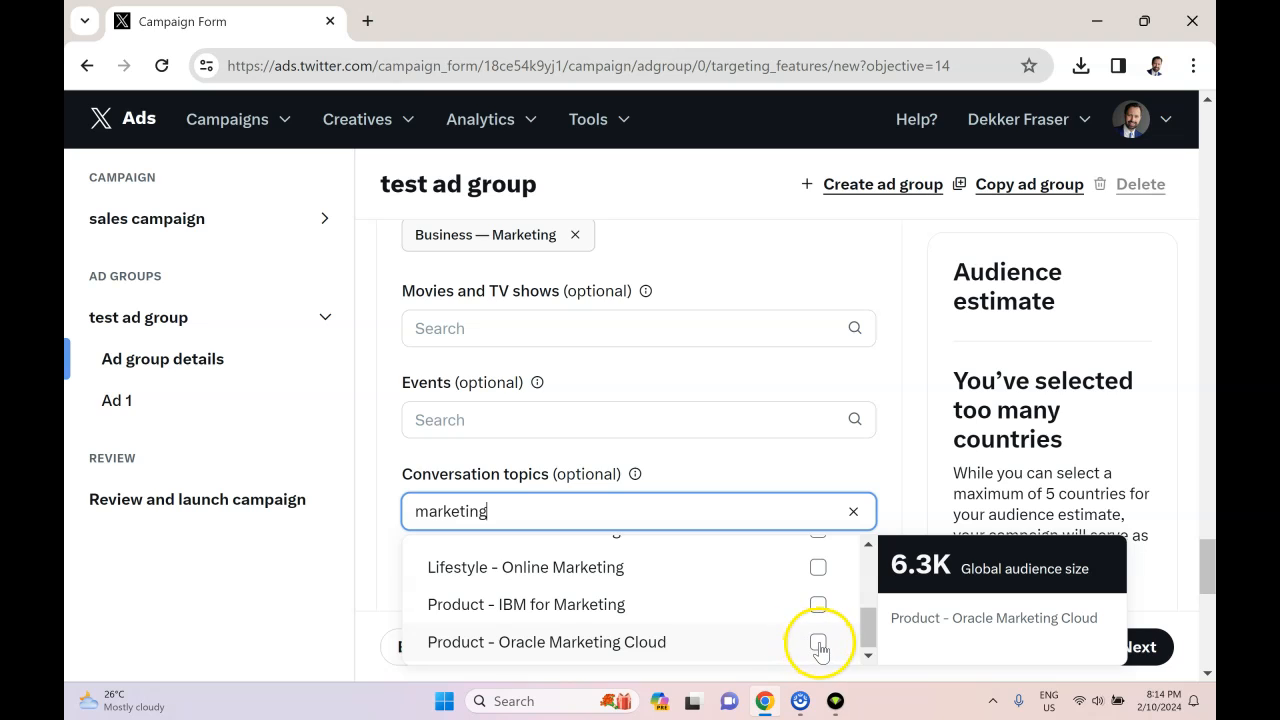
click(819, 643)
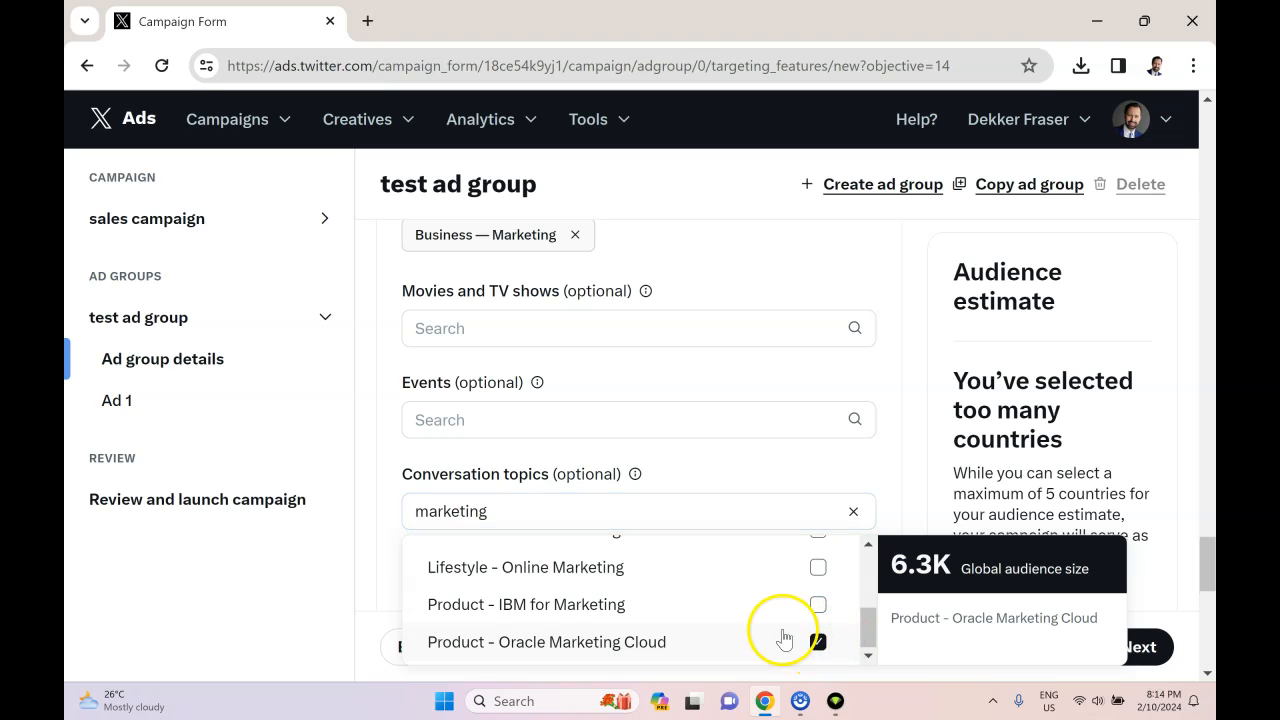
click(922, 500)
Examine the additional retargeting and follower options and the Optimize targeting explanation in the targeting strategy
scroll(707, 578, down, 1)
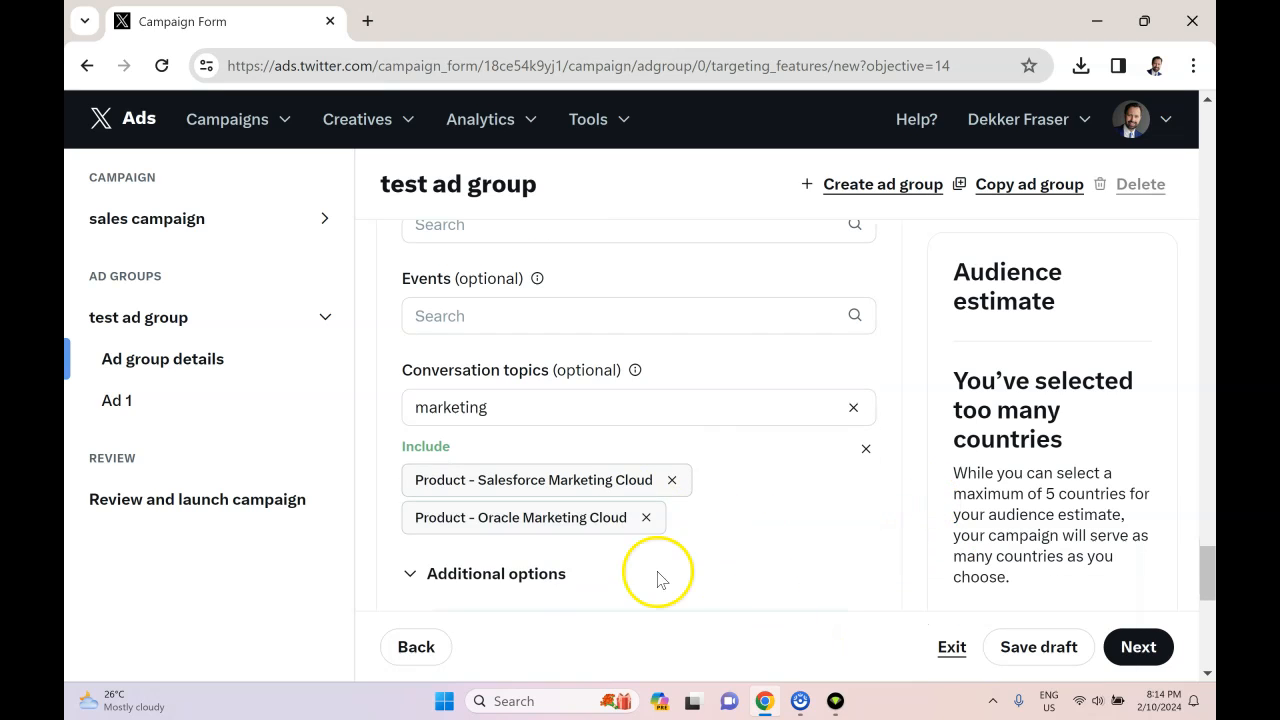
scroll(657, 580, down, 2)
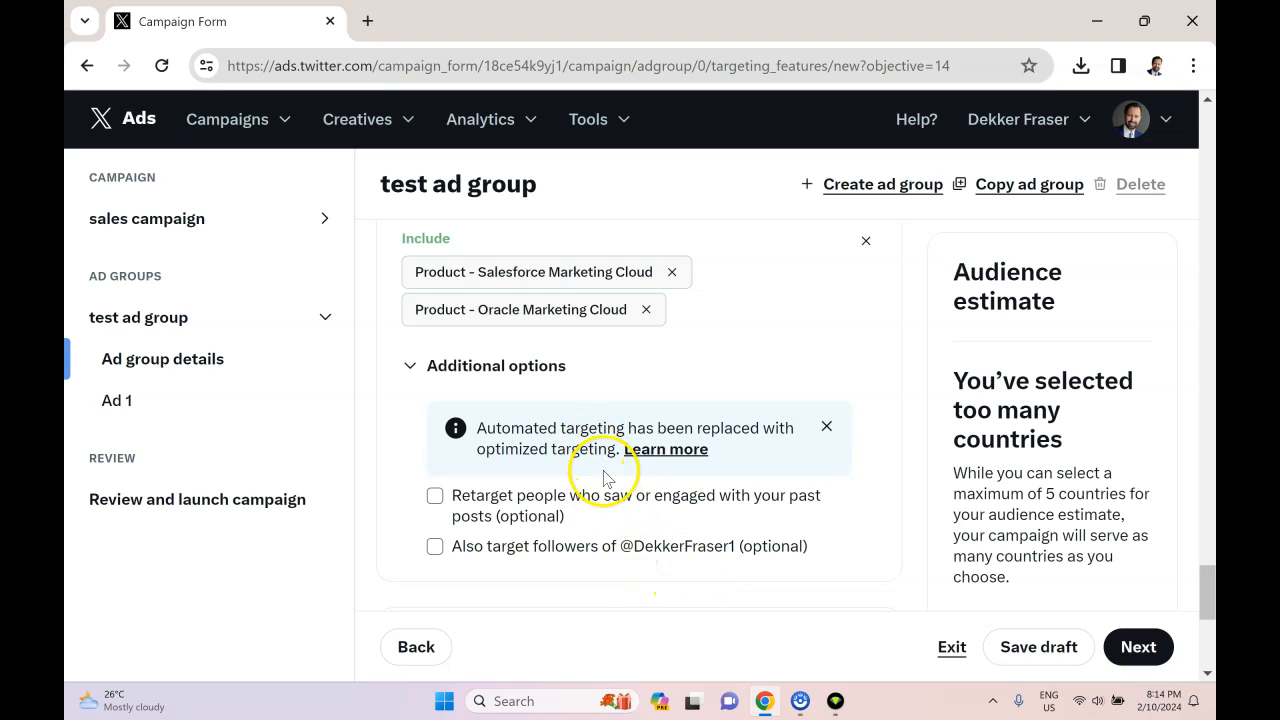
scroll(570, 485, down, 1)
scroll(633, 444, down, 1)
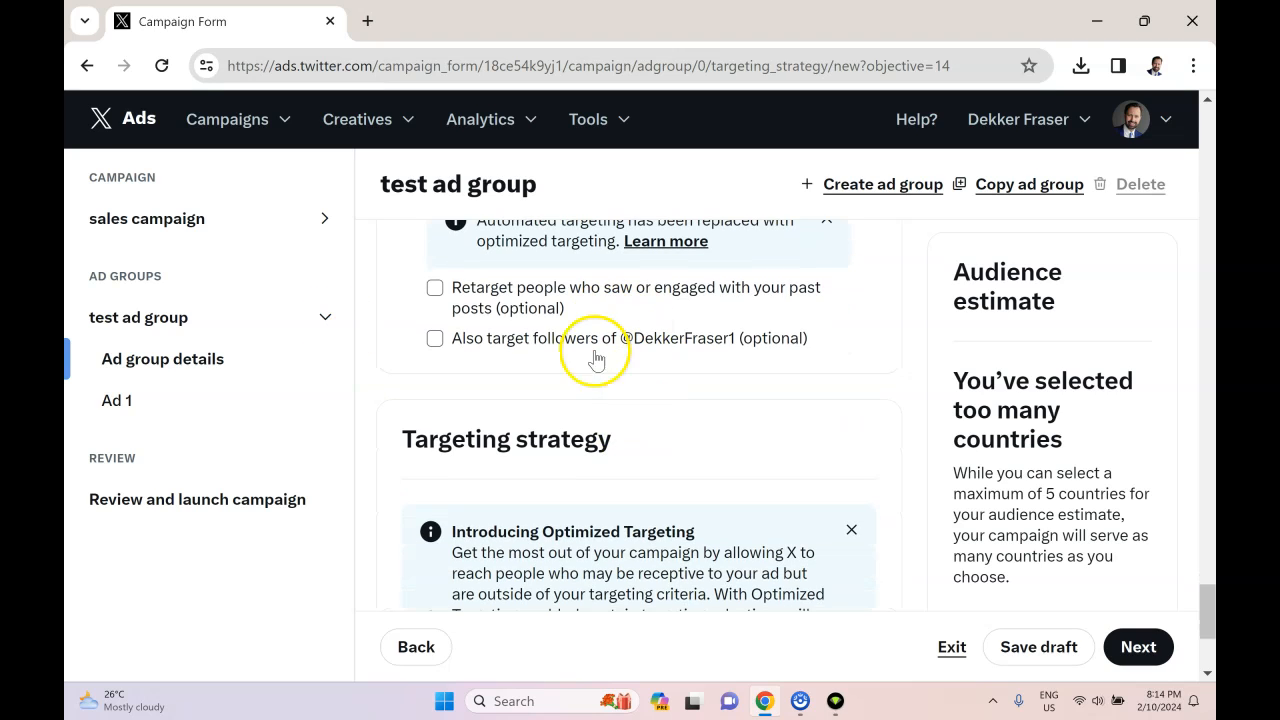
scroll(800, 362, down, 2)
scroll(760, 385, down, 1)
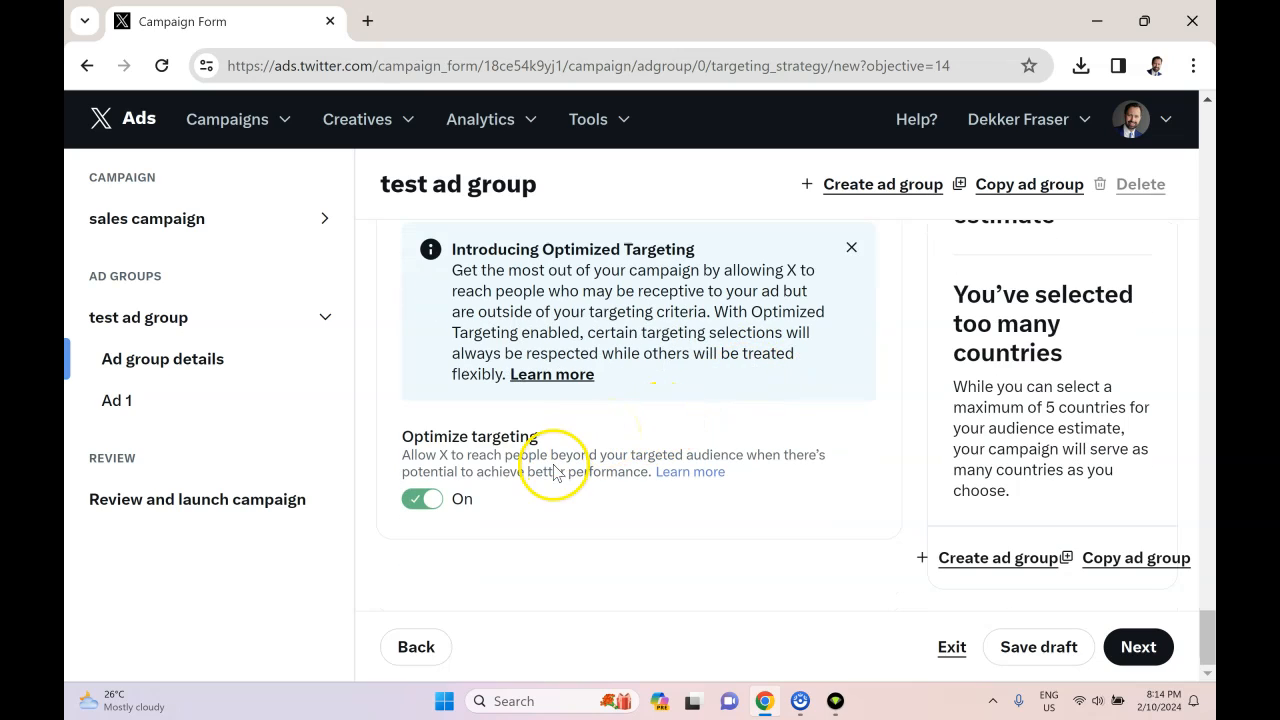
drag(558, 456, 759, 455)
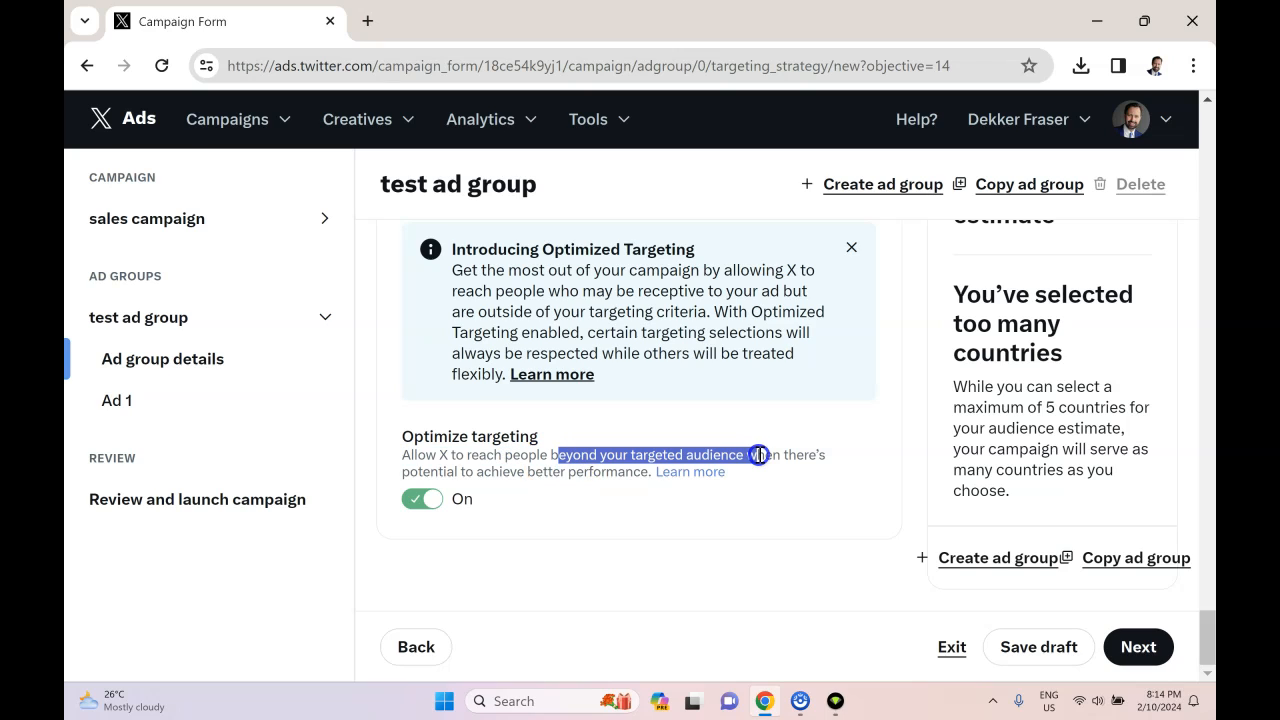
drag(648, 471, 512, 471)
click(692, 456)
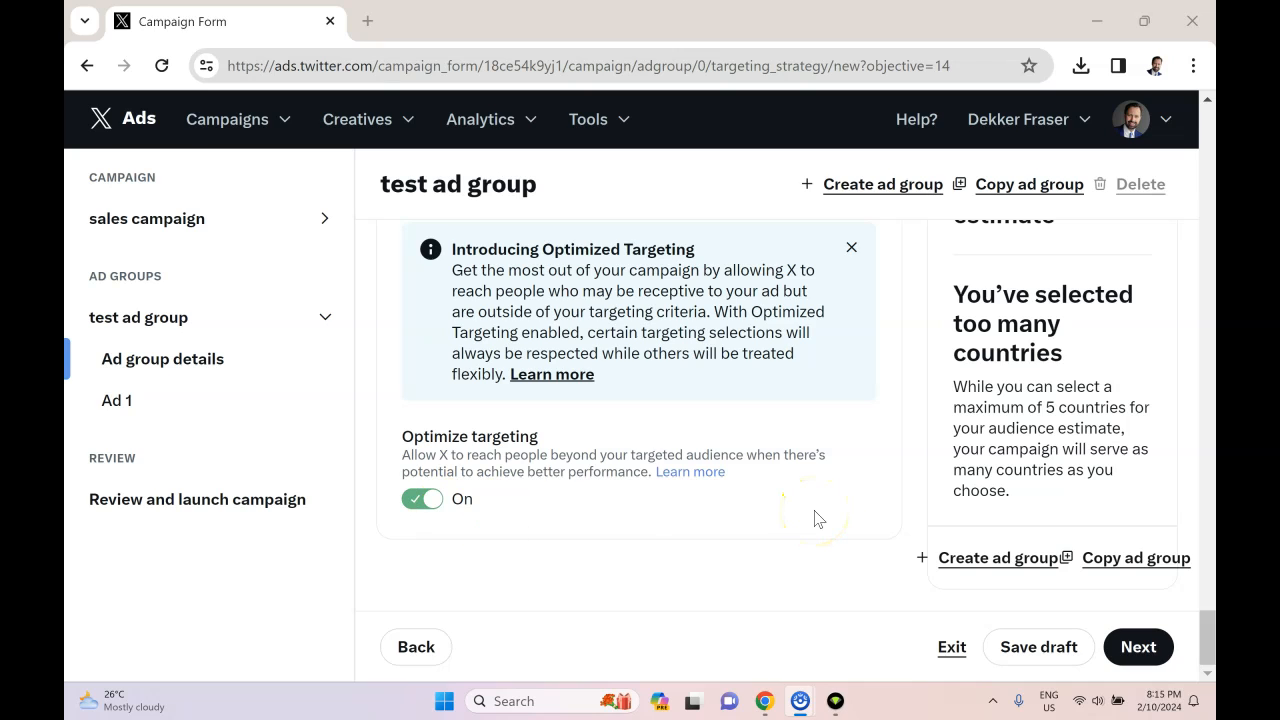
Review the ad group's targeting from the strategy section back to placements, age range, language and included countries
scroll(815, 517, up, 1)
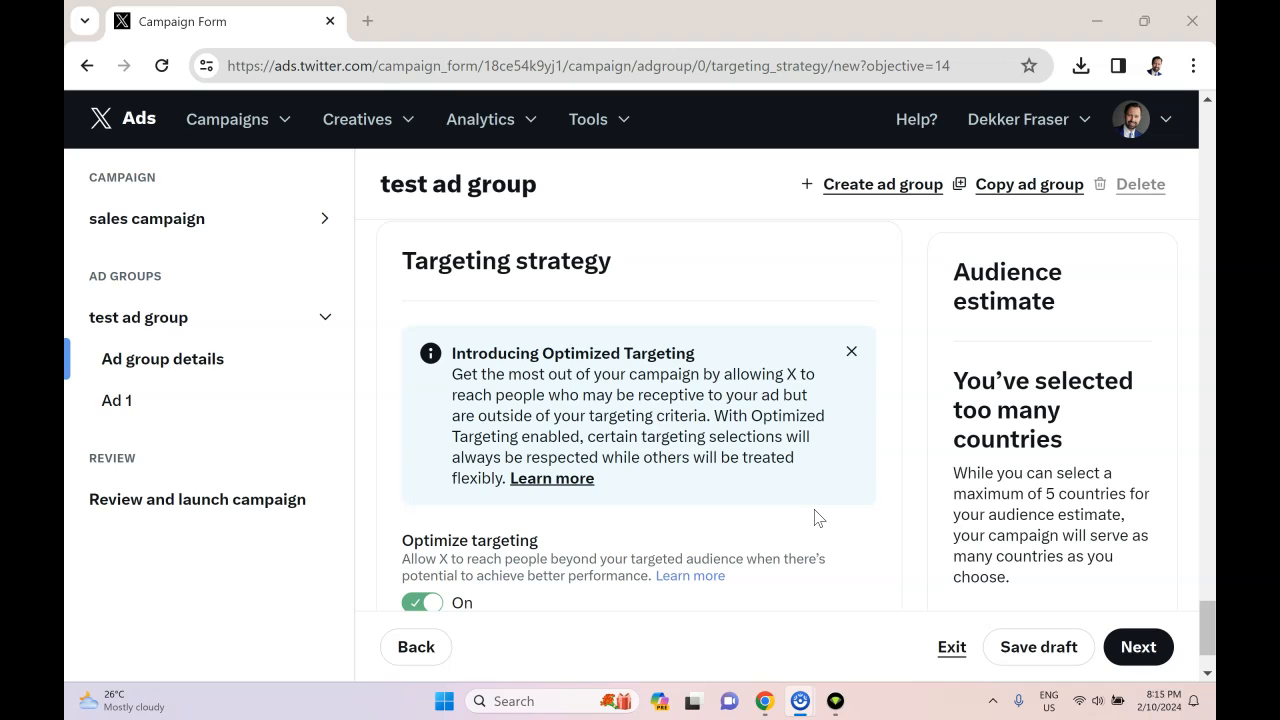
scroll(815, 517, up, 10)
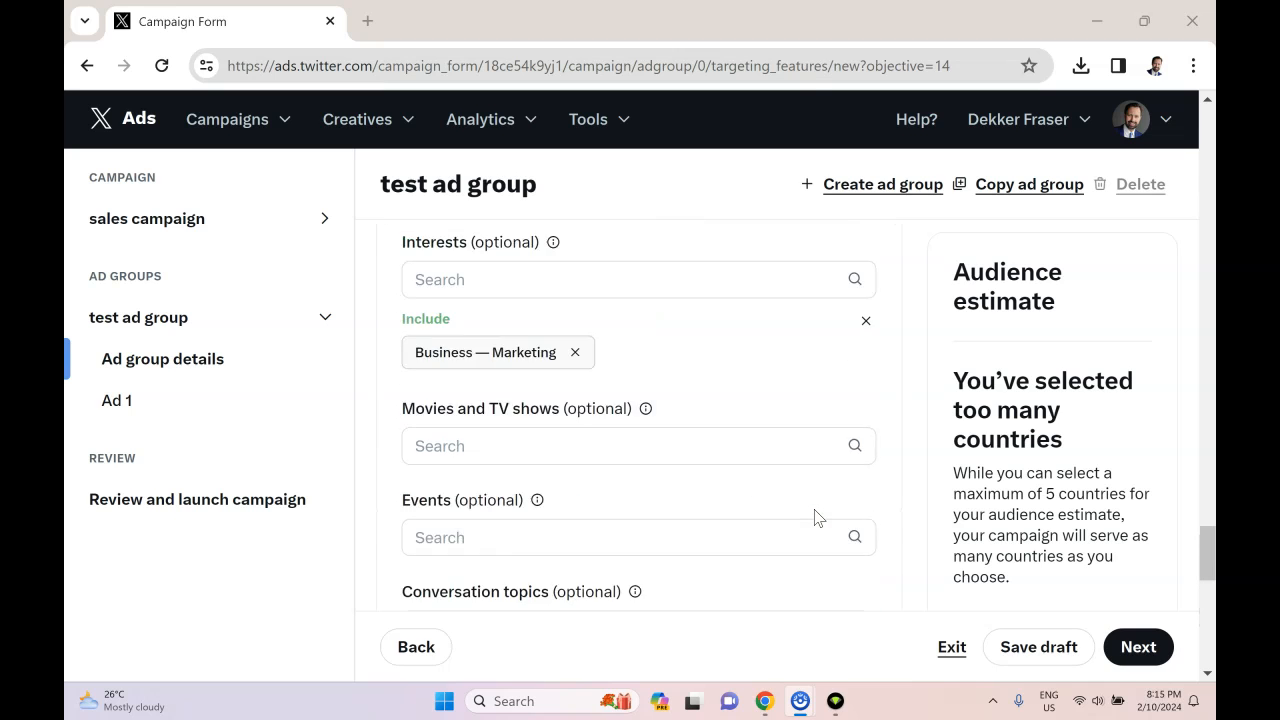
scroll(815, 517, up, 10)
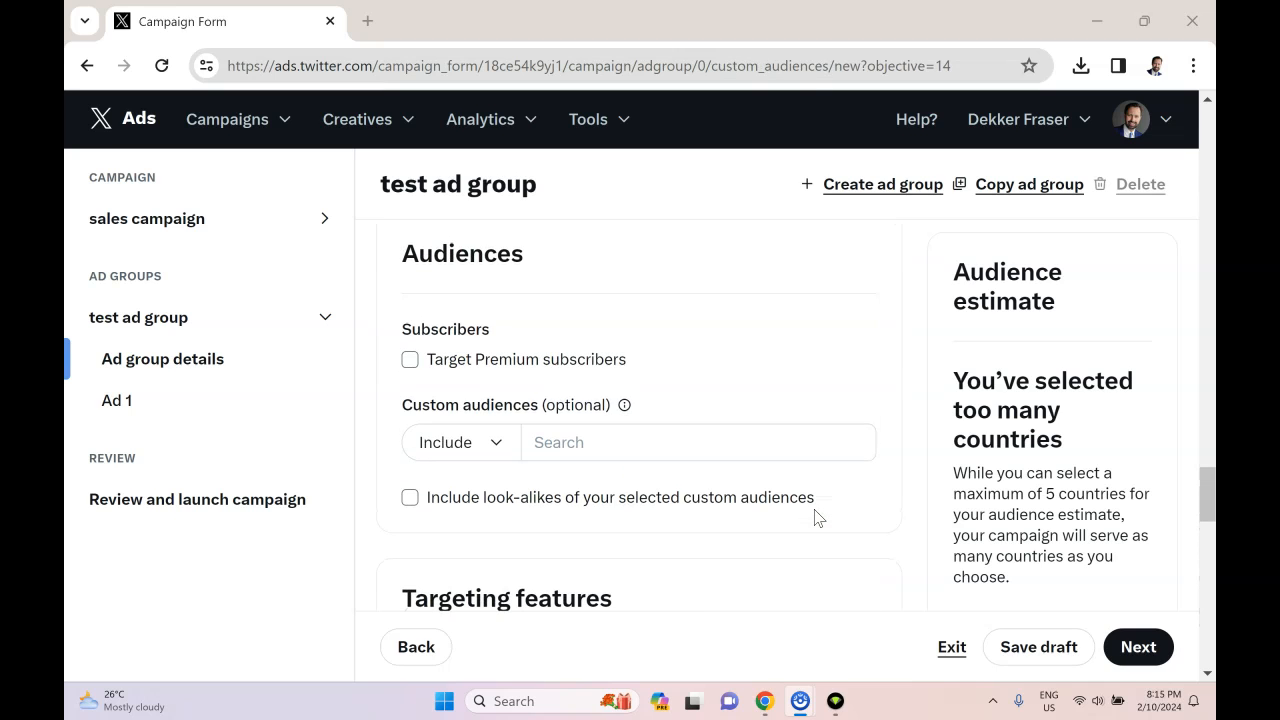
scroll(815, 517, up, 10)
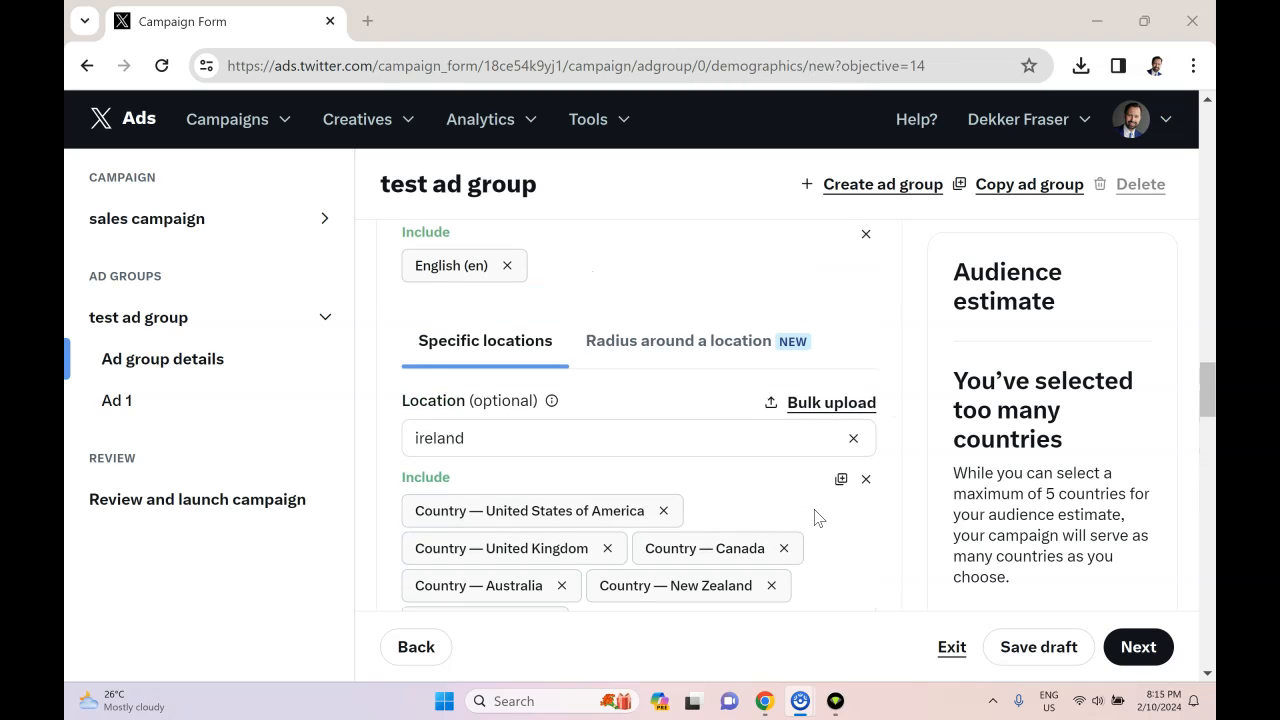
scroll(815, 517, up, 10)
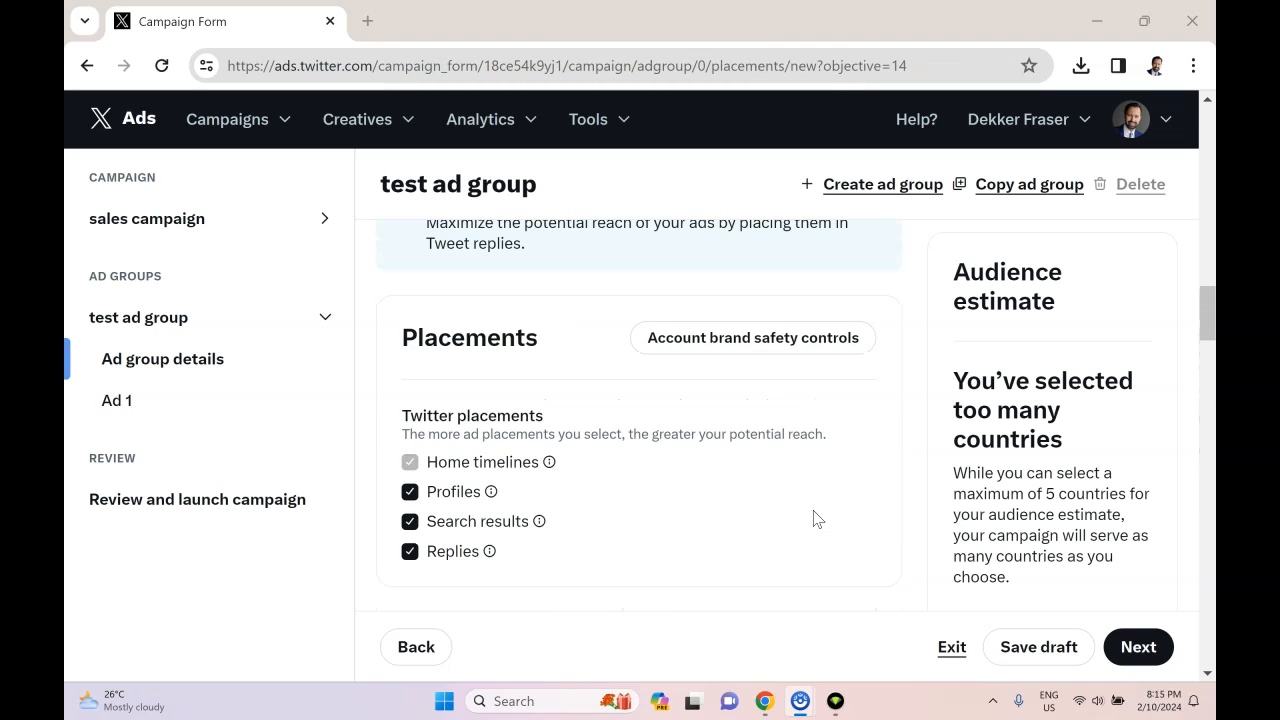
scroll(815, 517, down, 5)
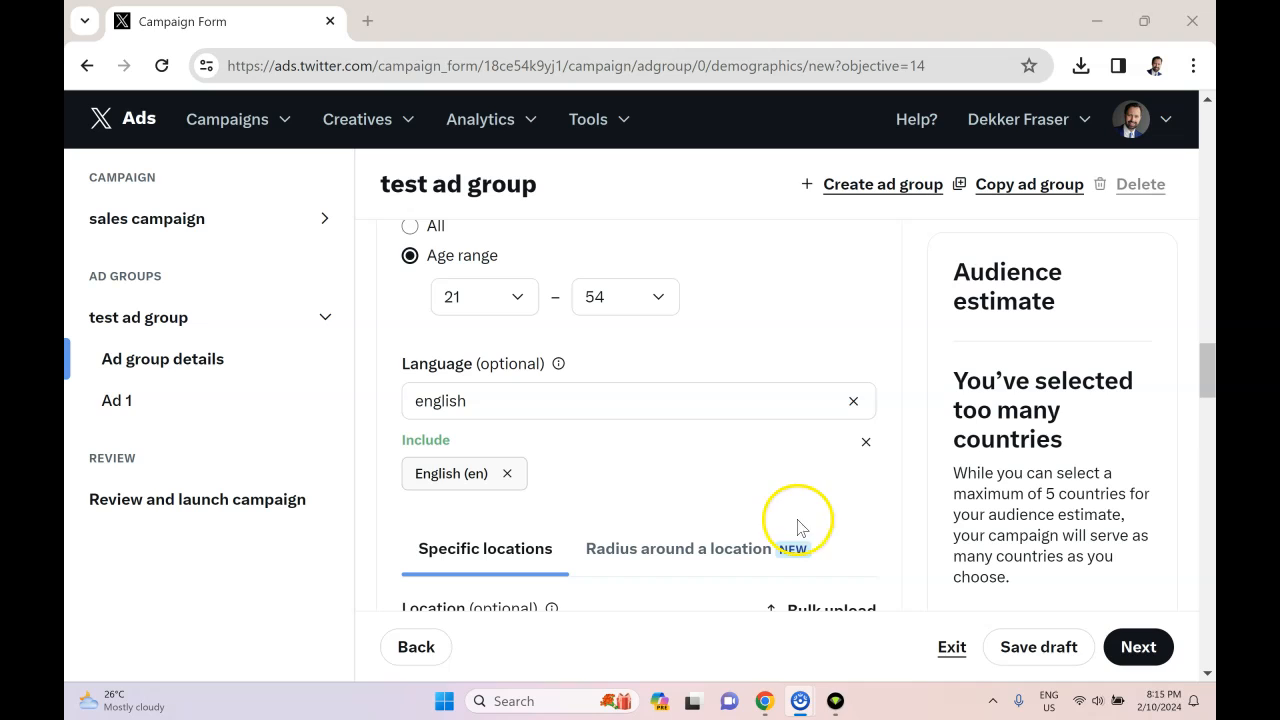
scroll(790, 528, down, 2)
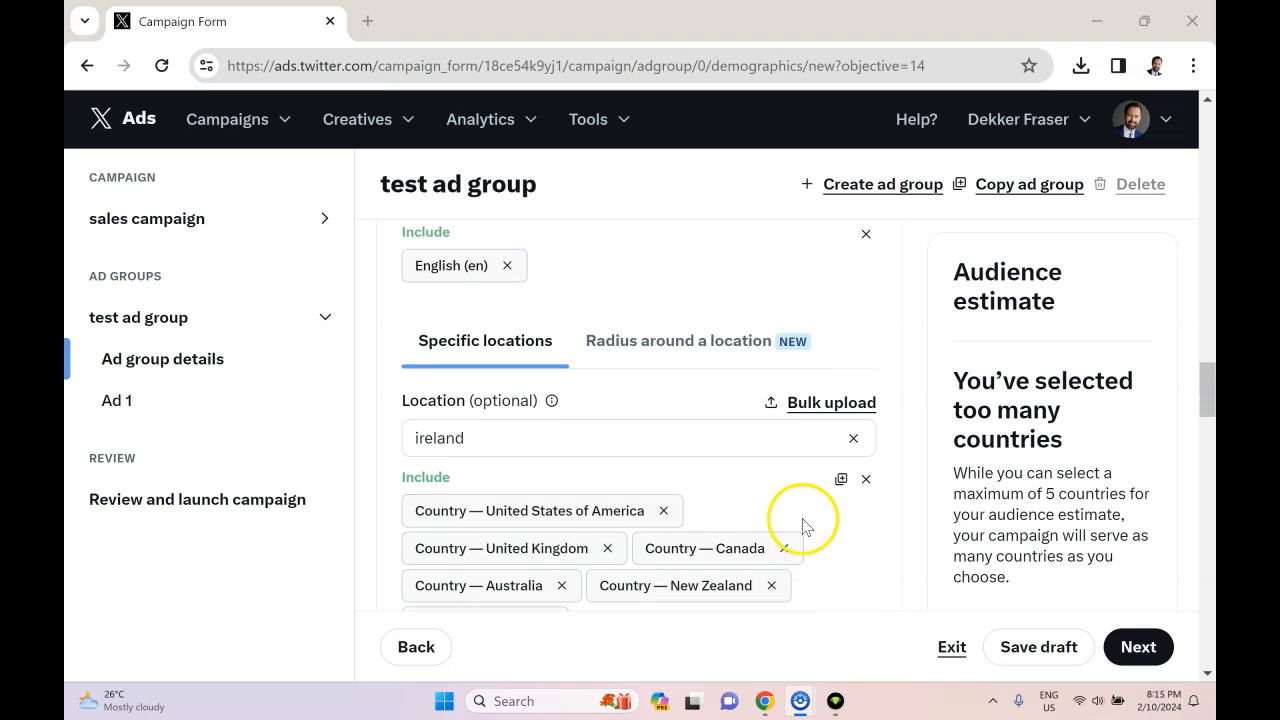
scroll(771, 509, down, 1)
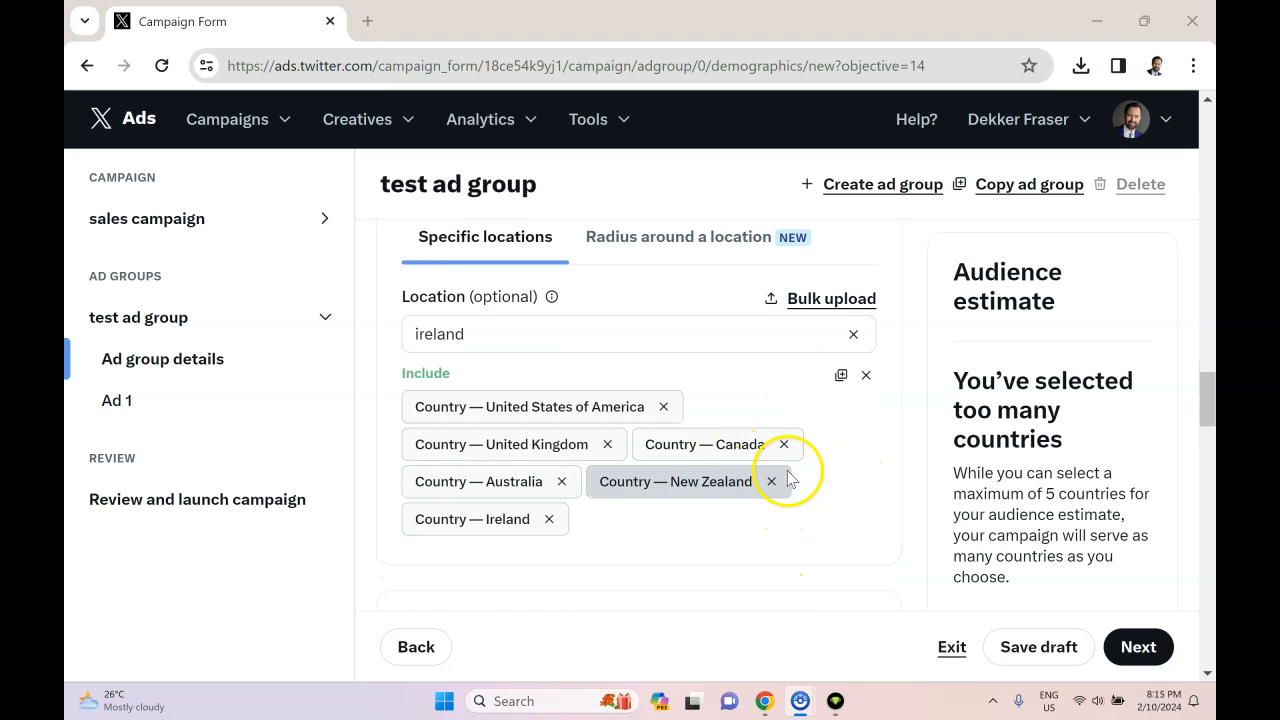
click(483, 334)
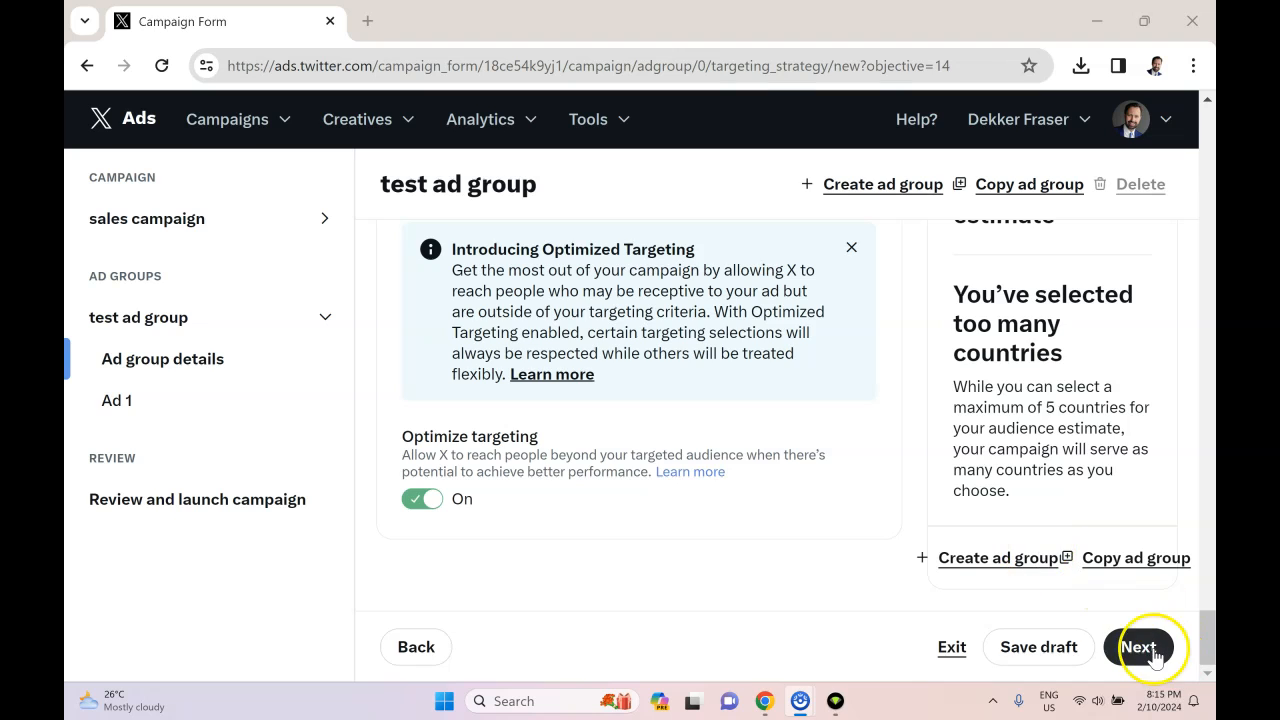
Proceed to the Ad 1 details and look over its product category, destination and creative type
click(1143, 648)
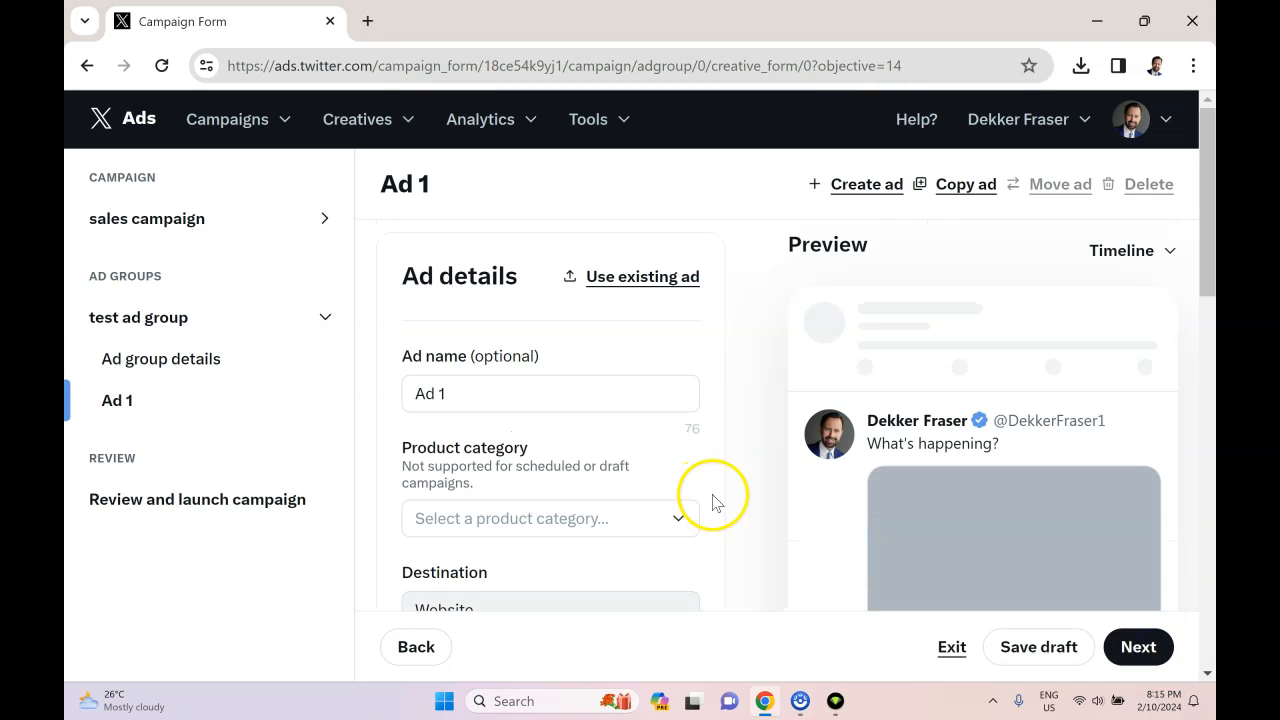
scroll(557, 471, down, 3)
scroll(557, 466, up, 1)
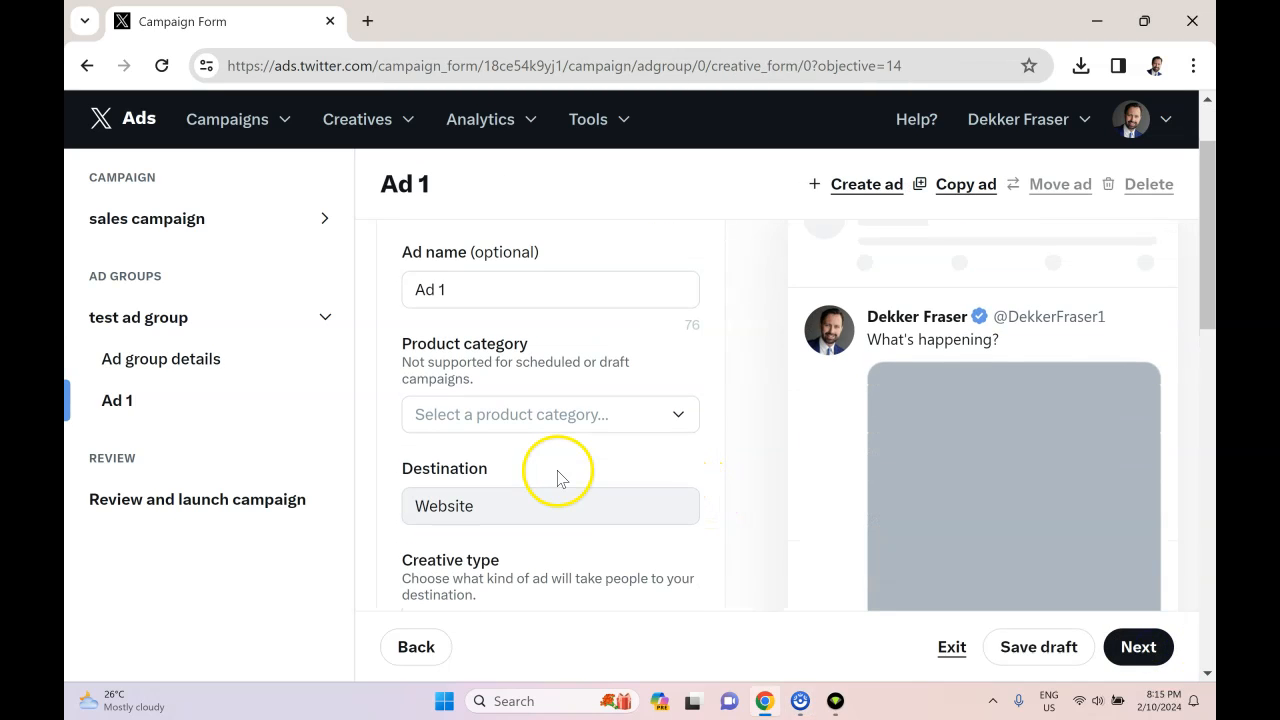
scroll(540, 400, down, 2)
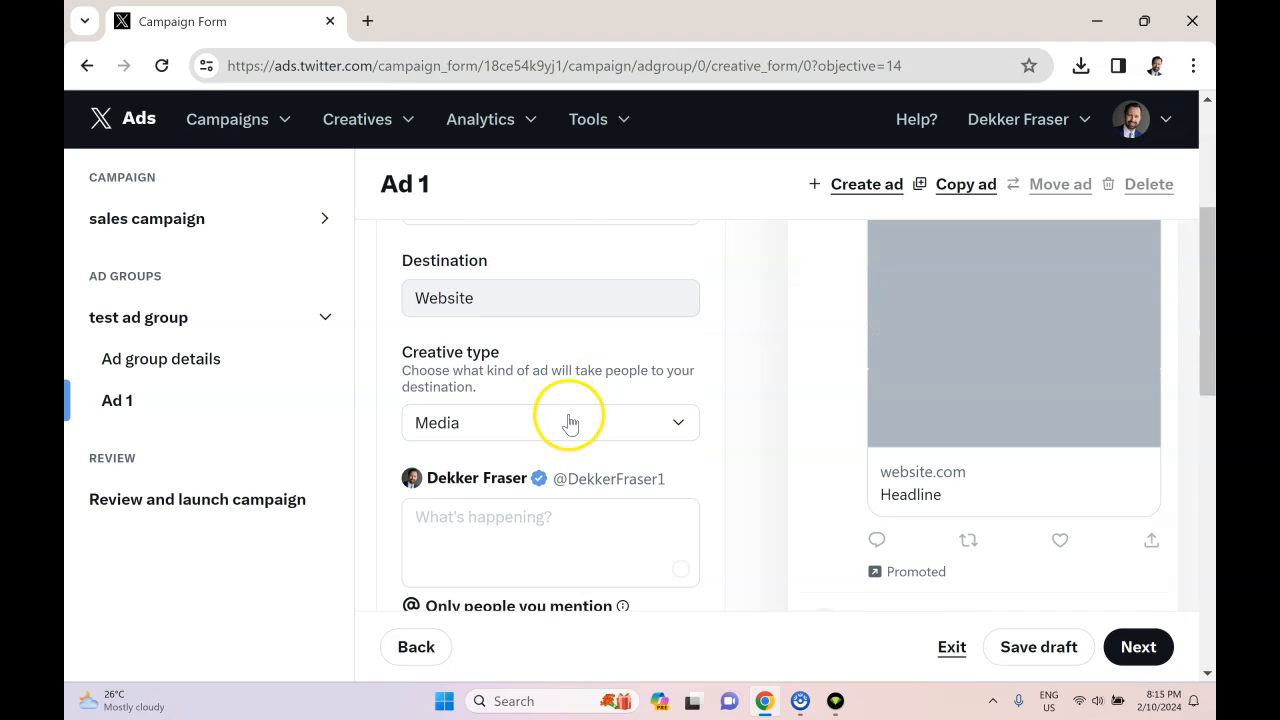
Write the ad text "Buy these super running shoes now! Check out the fastest way to implement a checkout into your ecommerce store!"
click(540, 528)
text(Buy these super run)
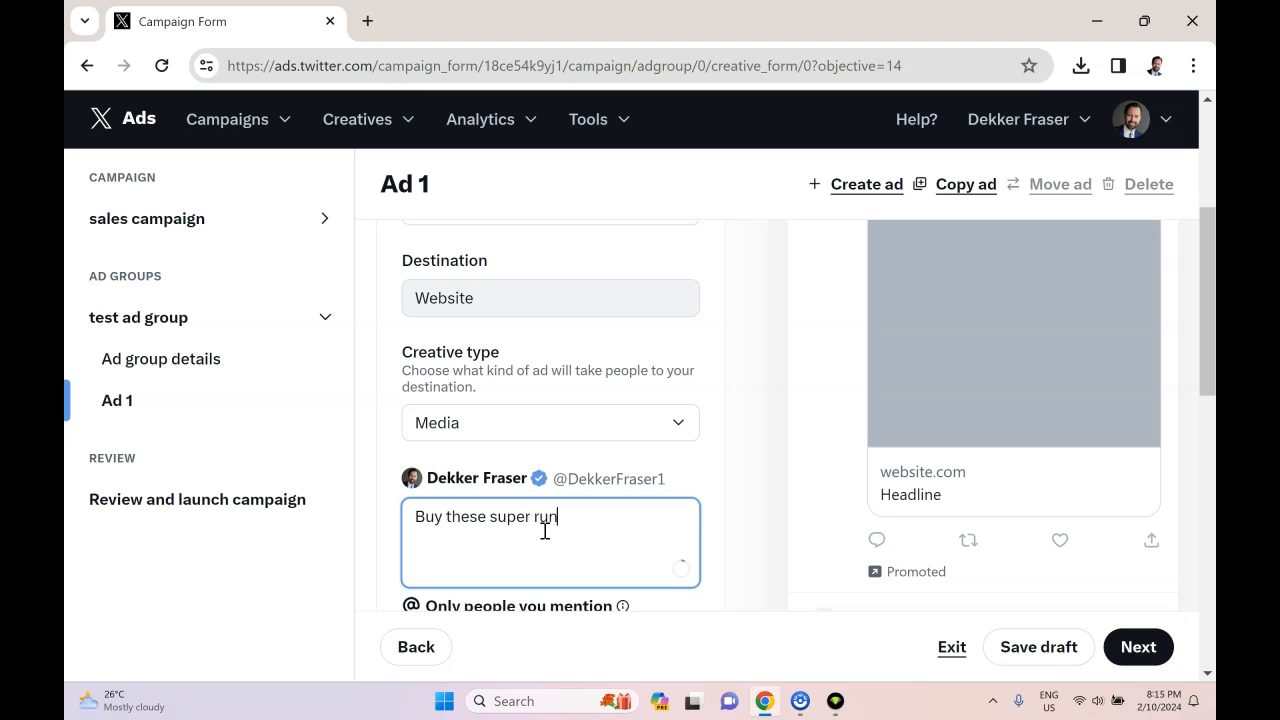
click(786, 489)
scroll(594, 457, down, 2)
click(525, 357)
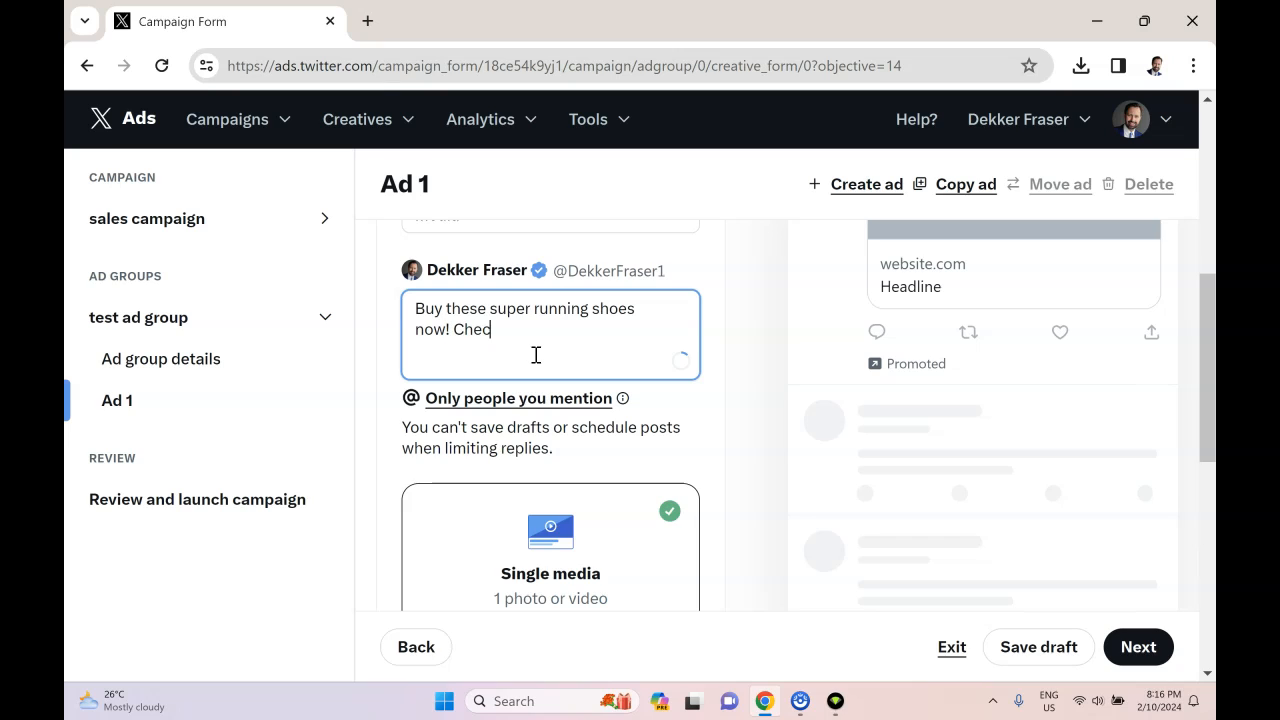
text(k out the fas)
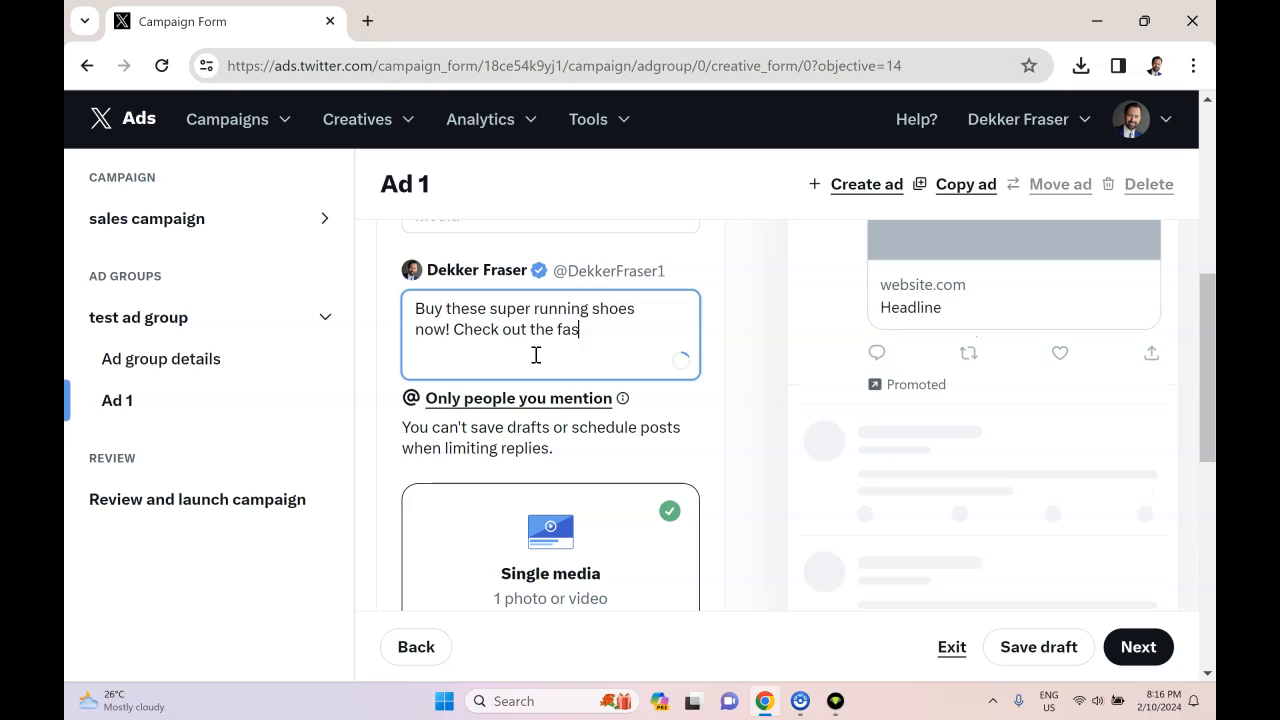
text(mplement a)
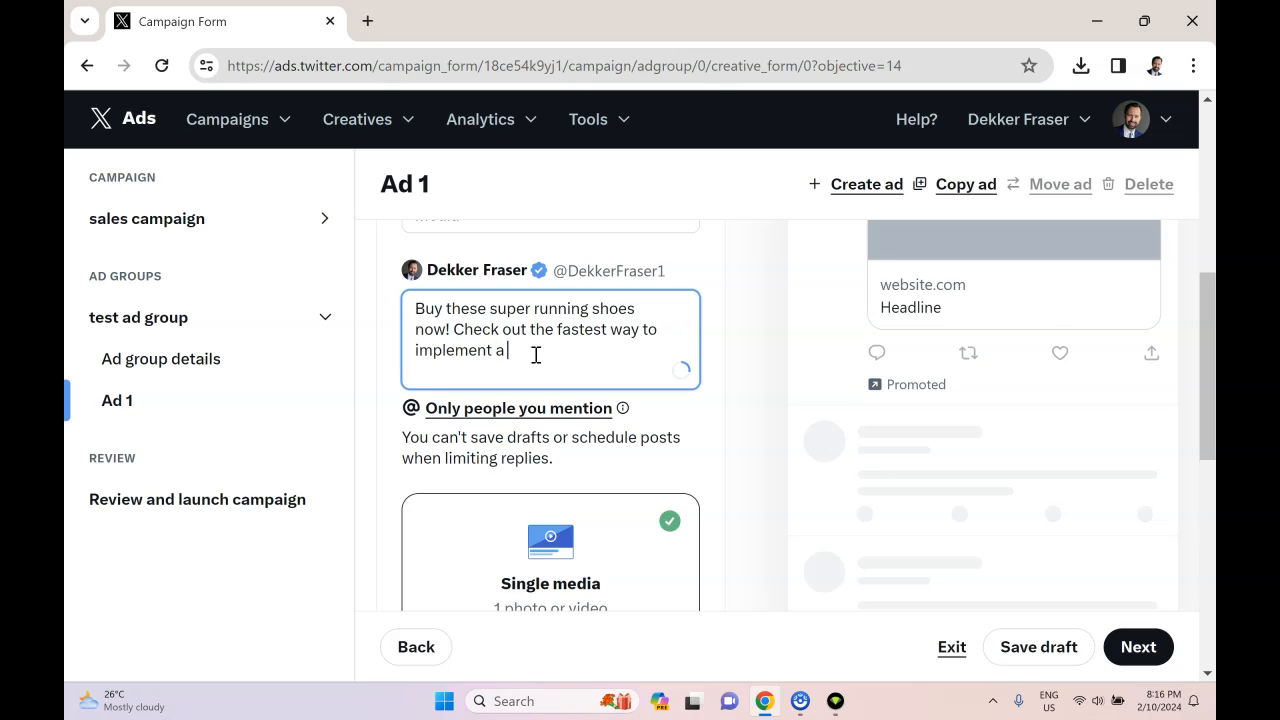
text(checko)
text(ur ecommerce store! How)
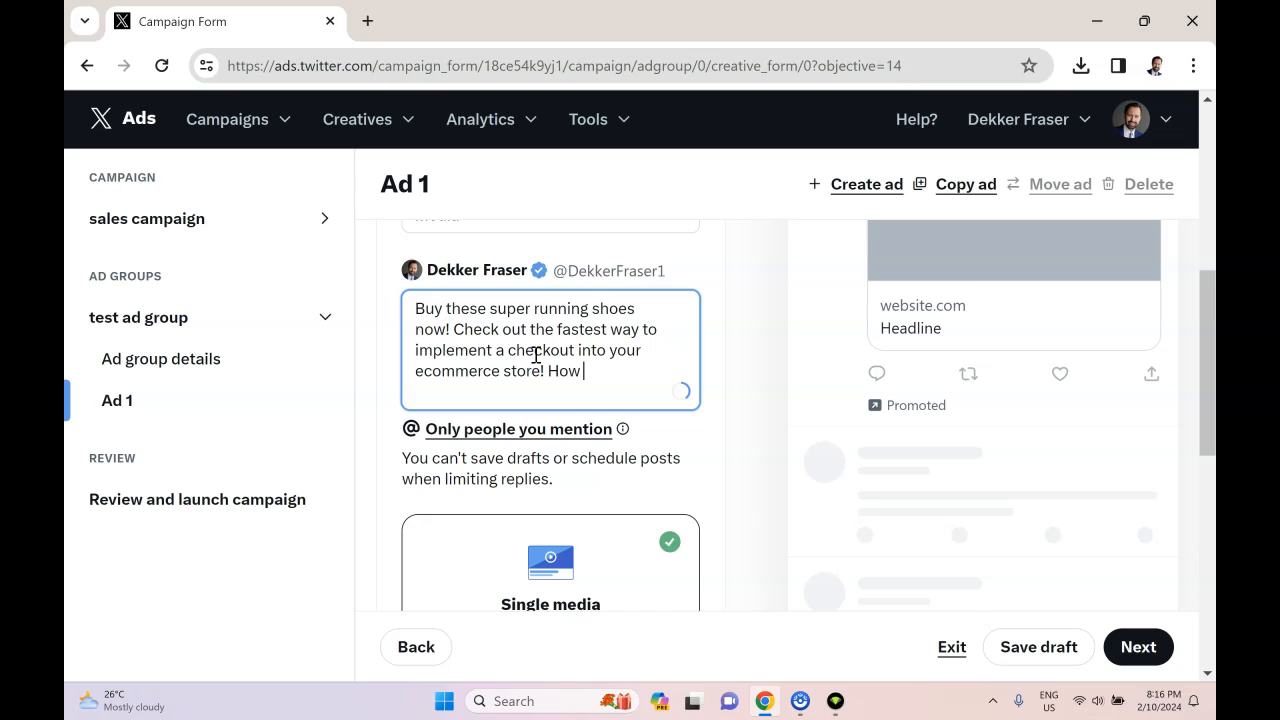
Complete the ad text with a sentence on how a named woman grew her practice revenue from $150,000 to $500,000 in 1 year
text(LYn)
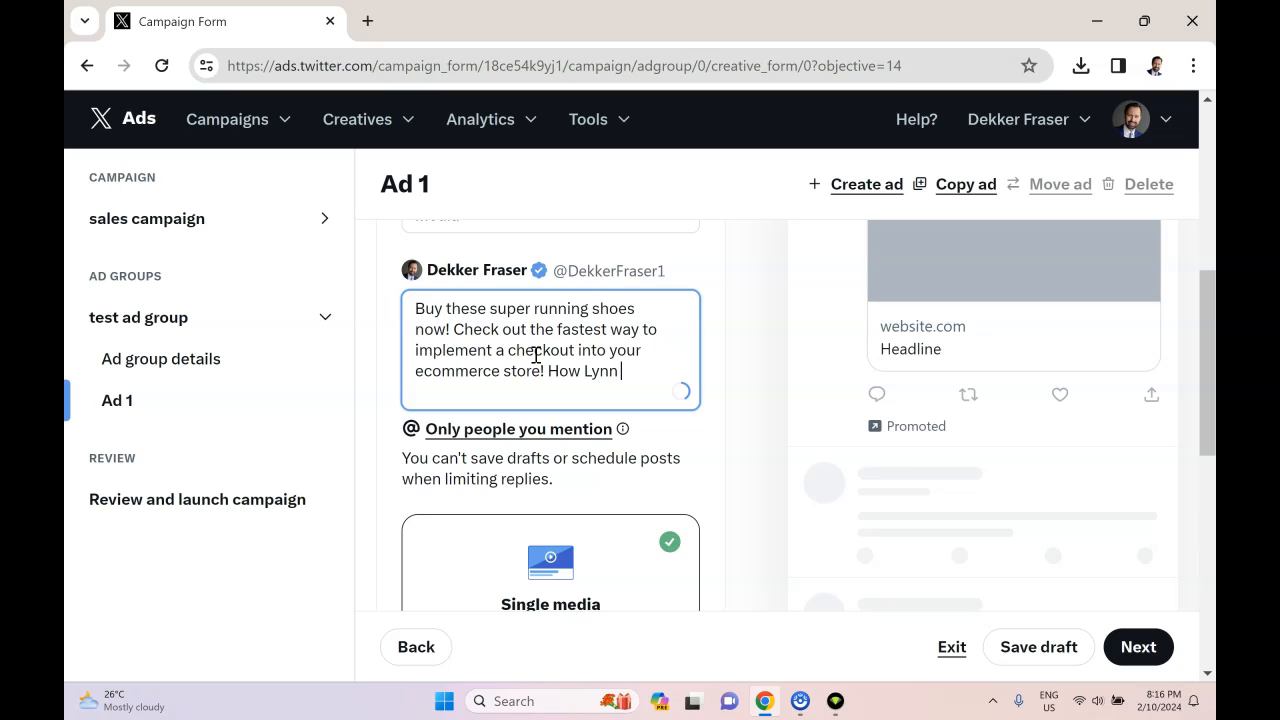
text(n grew her practice revenue from $1)
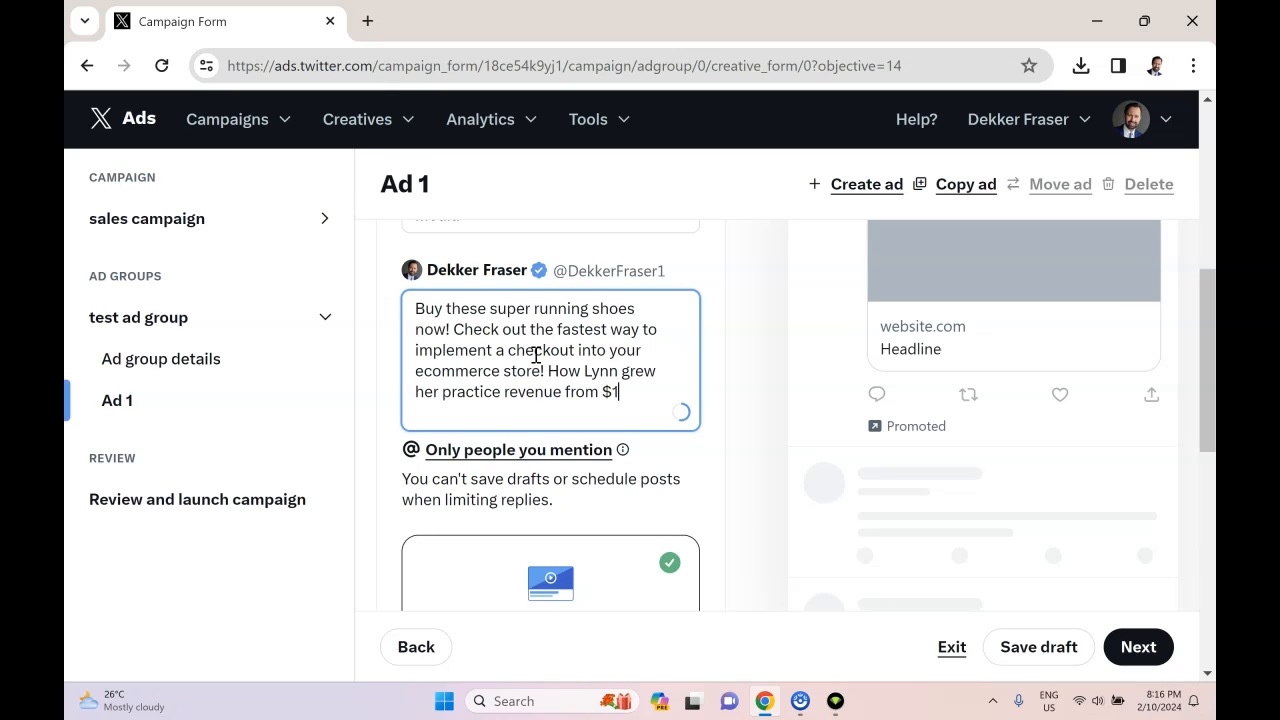
text(000 to $500,000 in 1 year!)
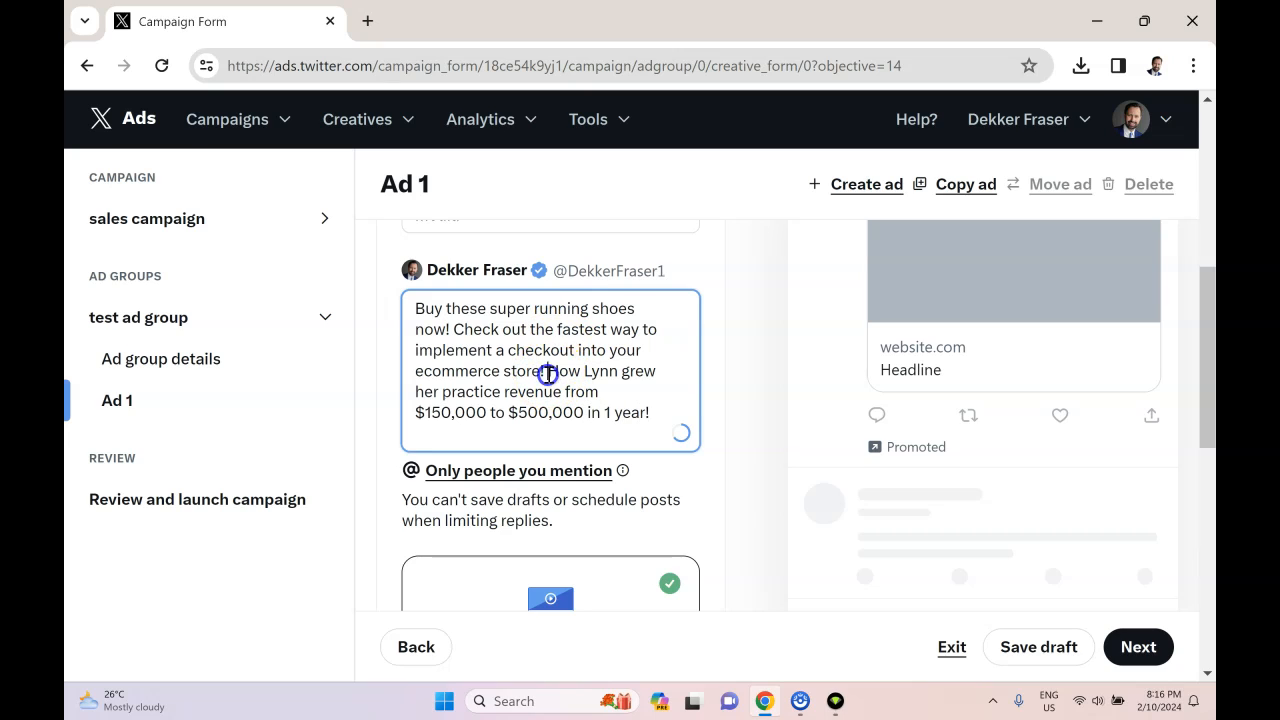
Delete the running shoes and ecommerce checkout sentences from the ad text, leaving only the practice revenue sentence
drag(545, 371, 403, 301)
key(BackSpace)
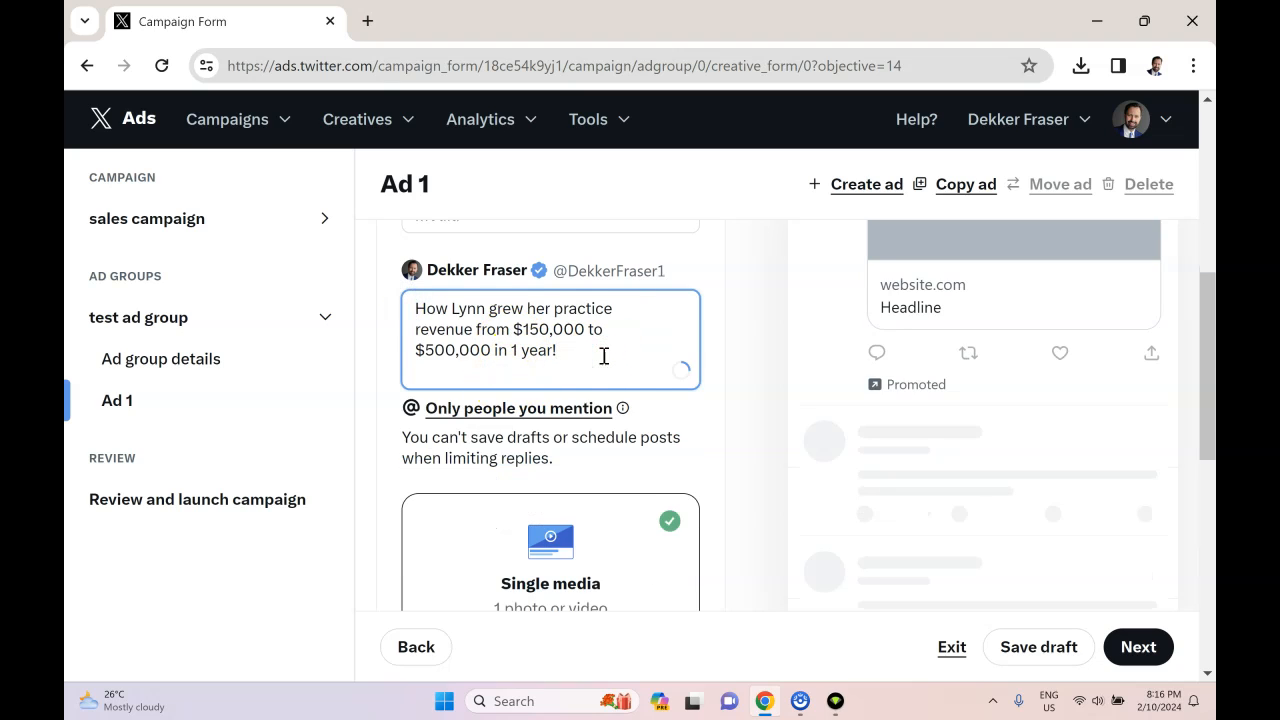
click(735, 416)
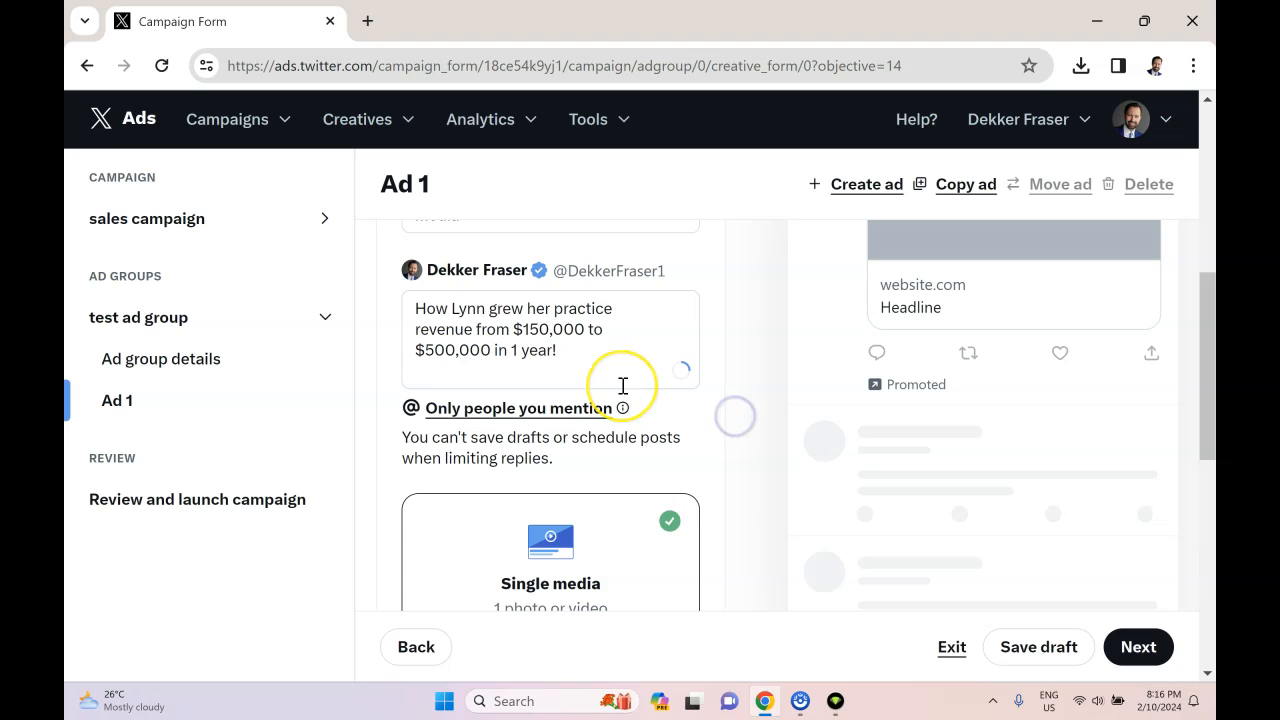
Compare the Single media and Carousel formats offered below the ad text
scroll(632, 440, down, 2)
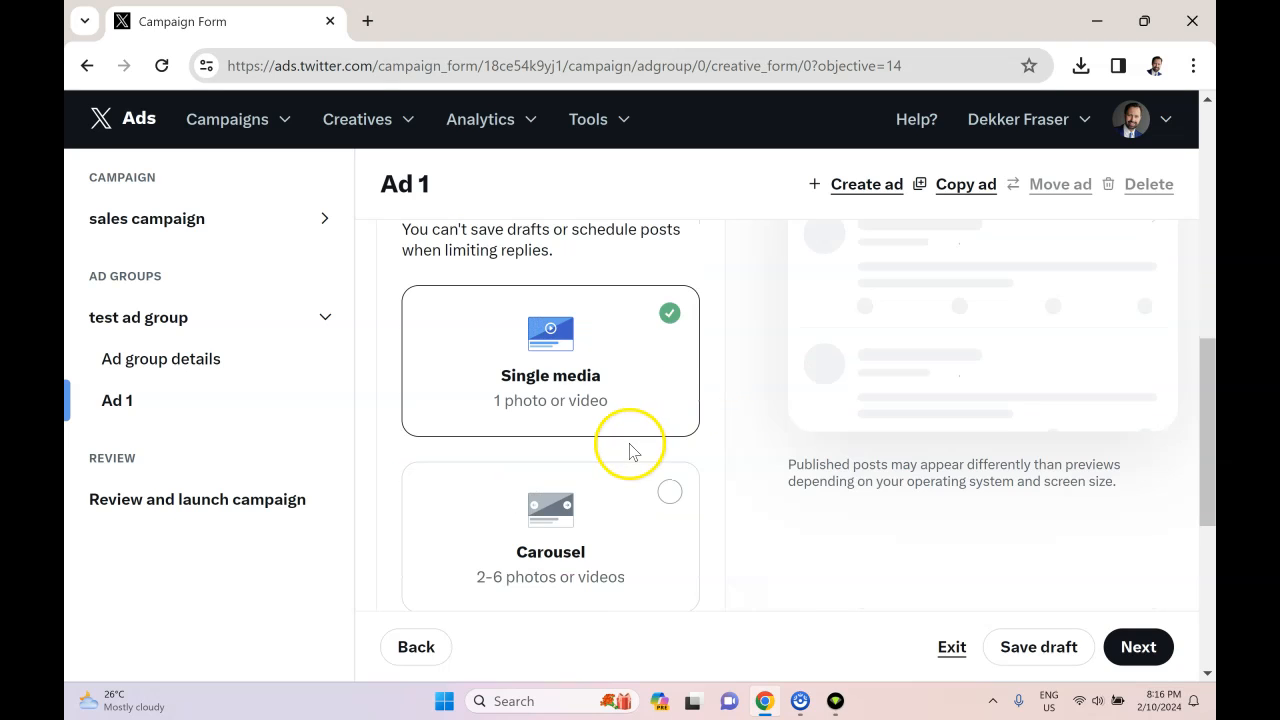
scroll(634, 480, up, 1)
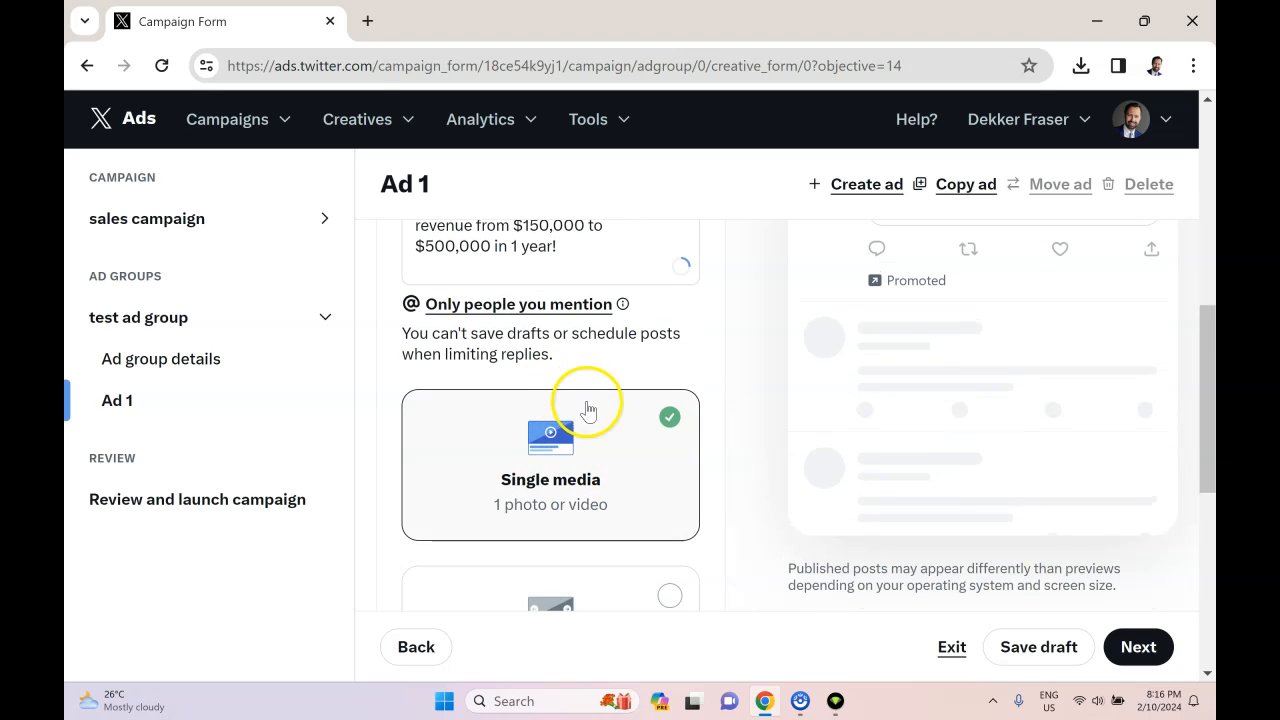
scroll(617, 491, down, 1)
scroll(621, 491, up, 1)
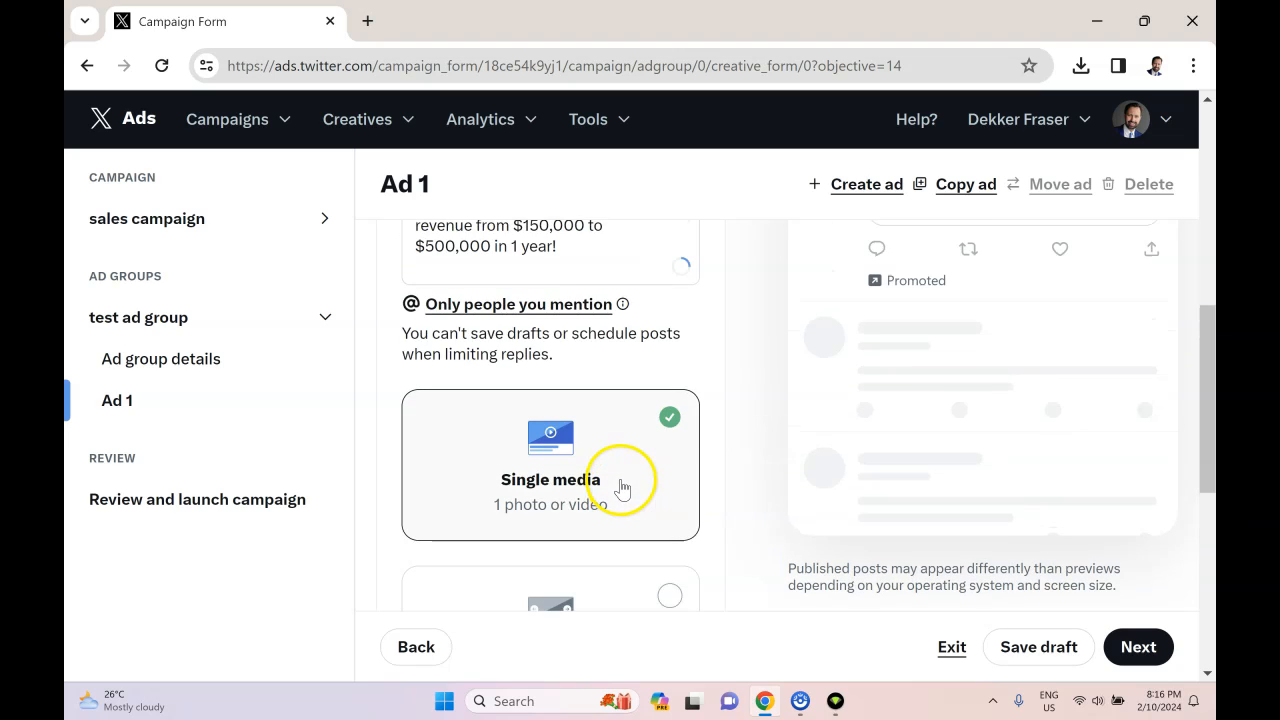
scroll(628, 496, up, 1)
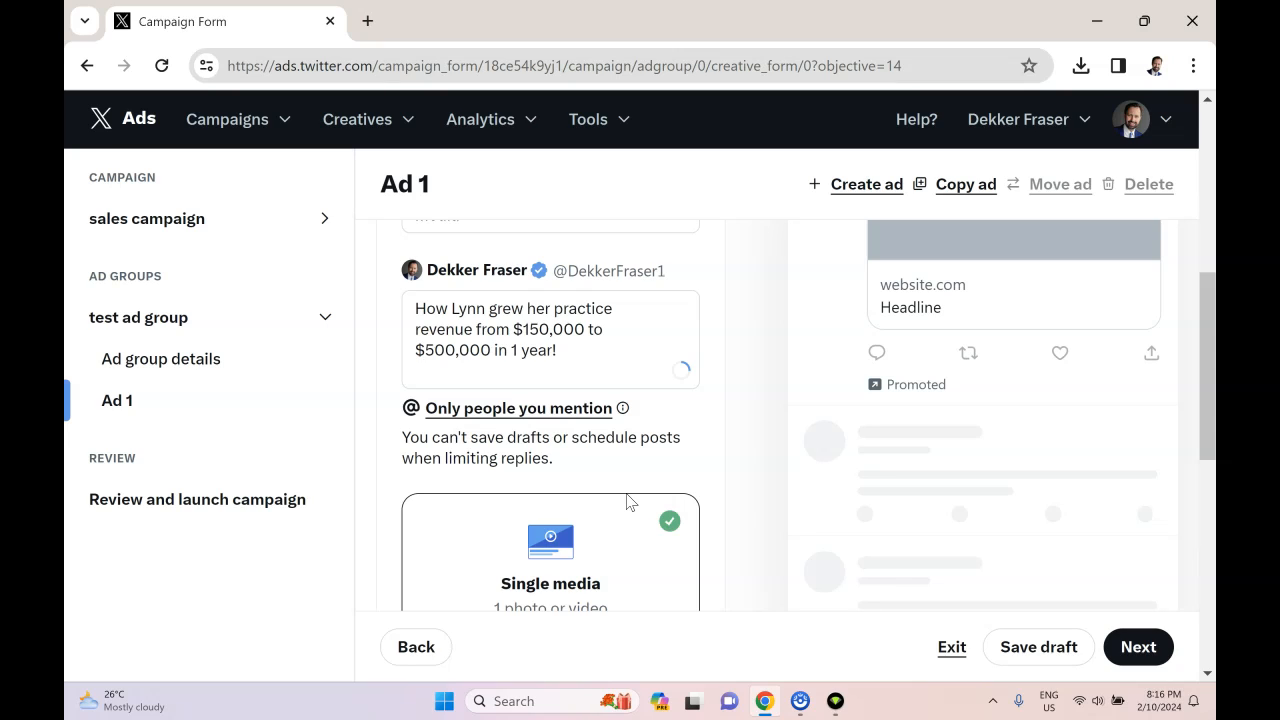
Switch the ad format to Carousel and back to Single media
scroll(617, 466, down, 4)
scroll(611, 451, up, 2)
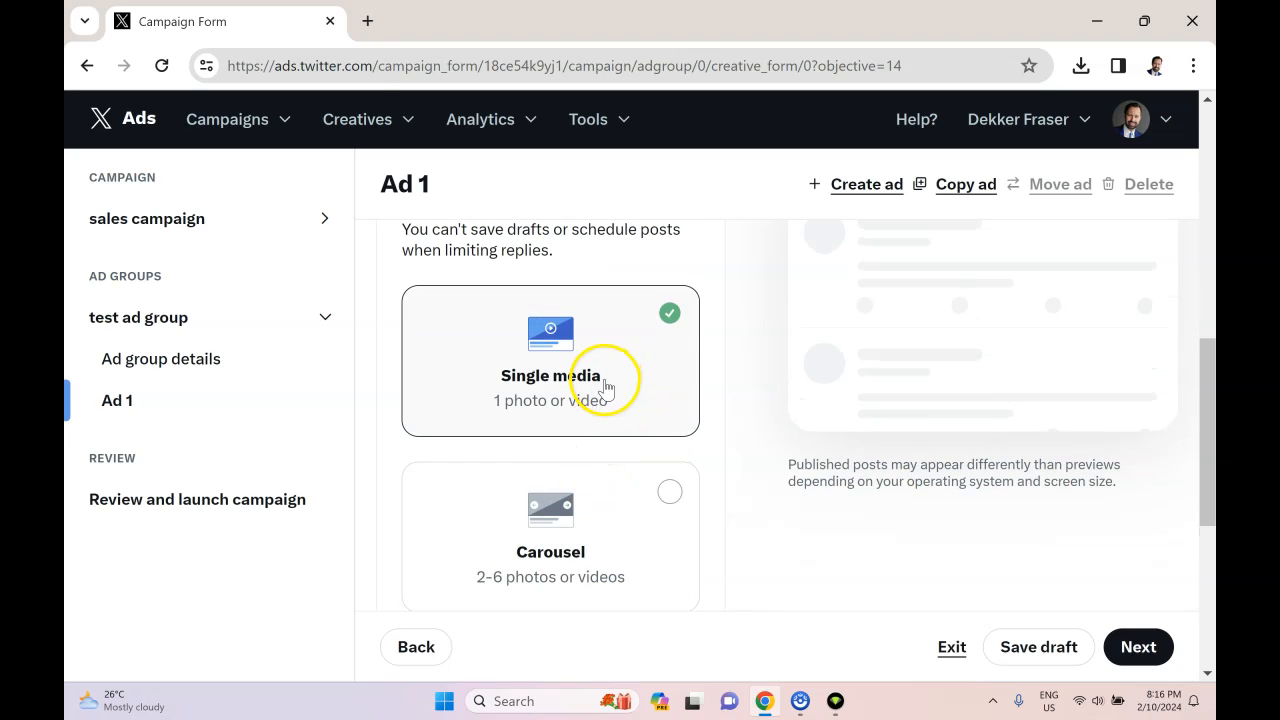
click(662, 500)
scroll(689, 583, down, 1)
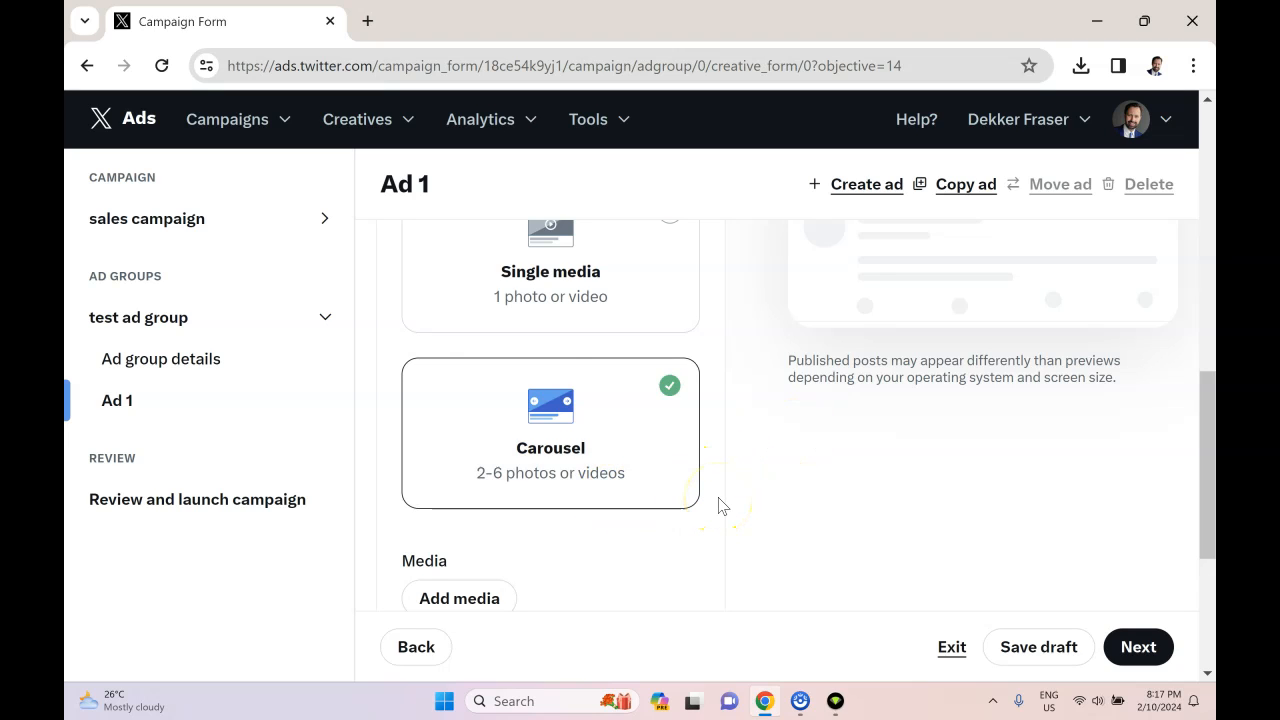
scroll(675, 540, up, 1)
click(625, 420)
Upload the video-cpm-facebook image from Downloads as the ad's media, cropped to 1.91:1
scroll(600, 430, down, 1)
scroll(611, 402, up, 2)
scroll(611, 404, down, 3)
click(454, 499)
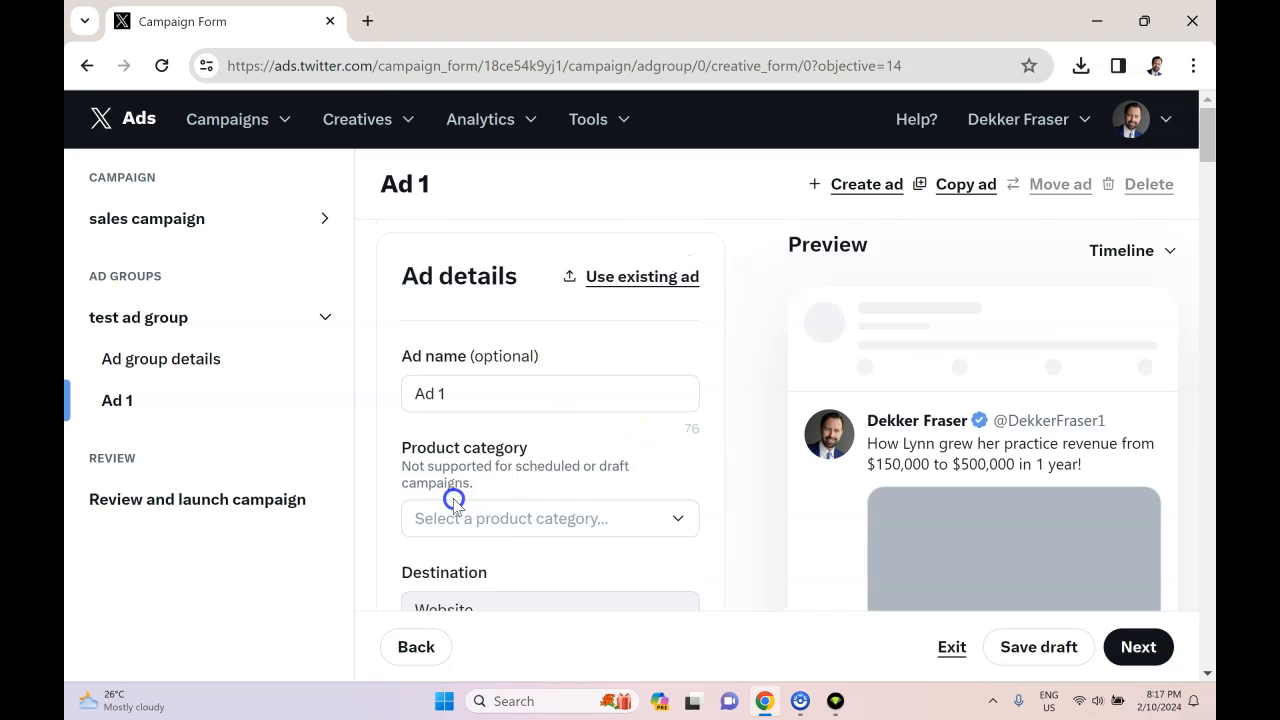
scroll(560, 505, down, 2)
click(572, 476)
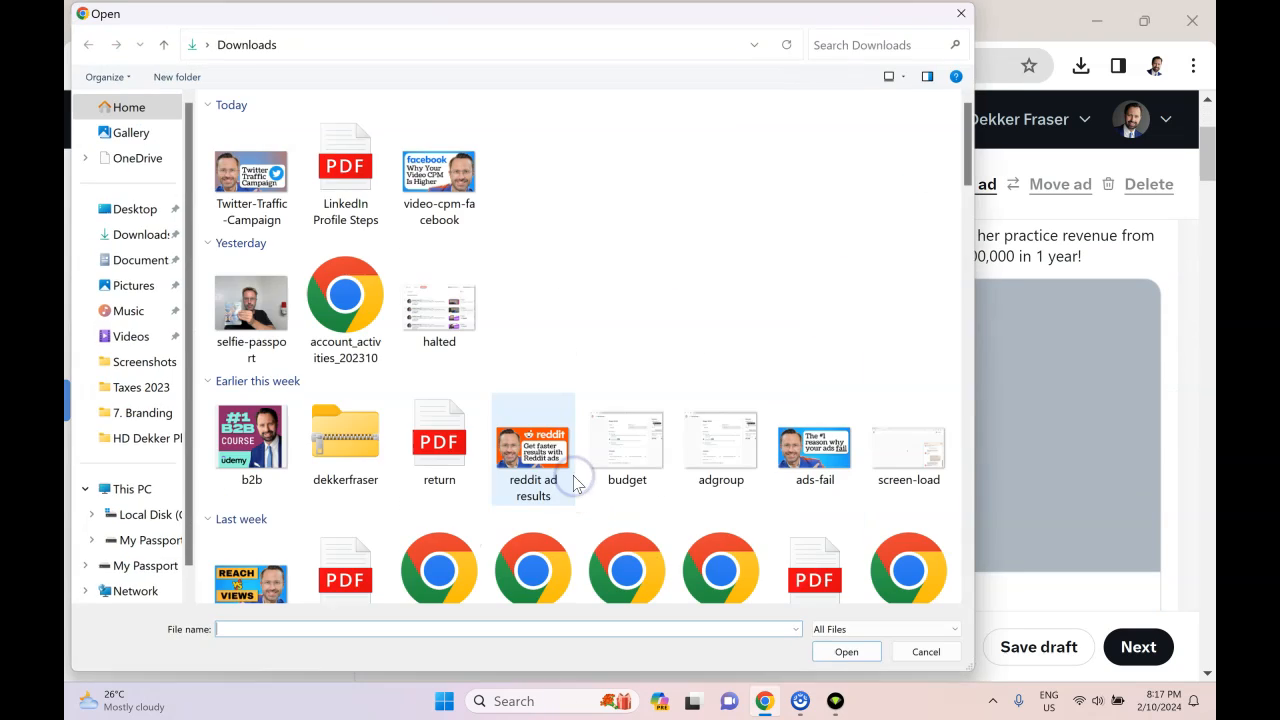
double_click(440, 212)
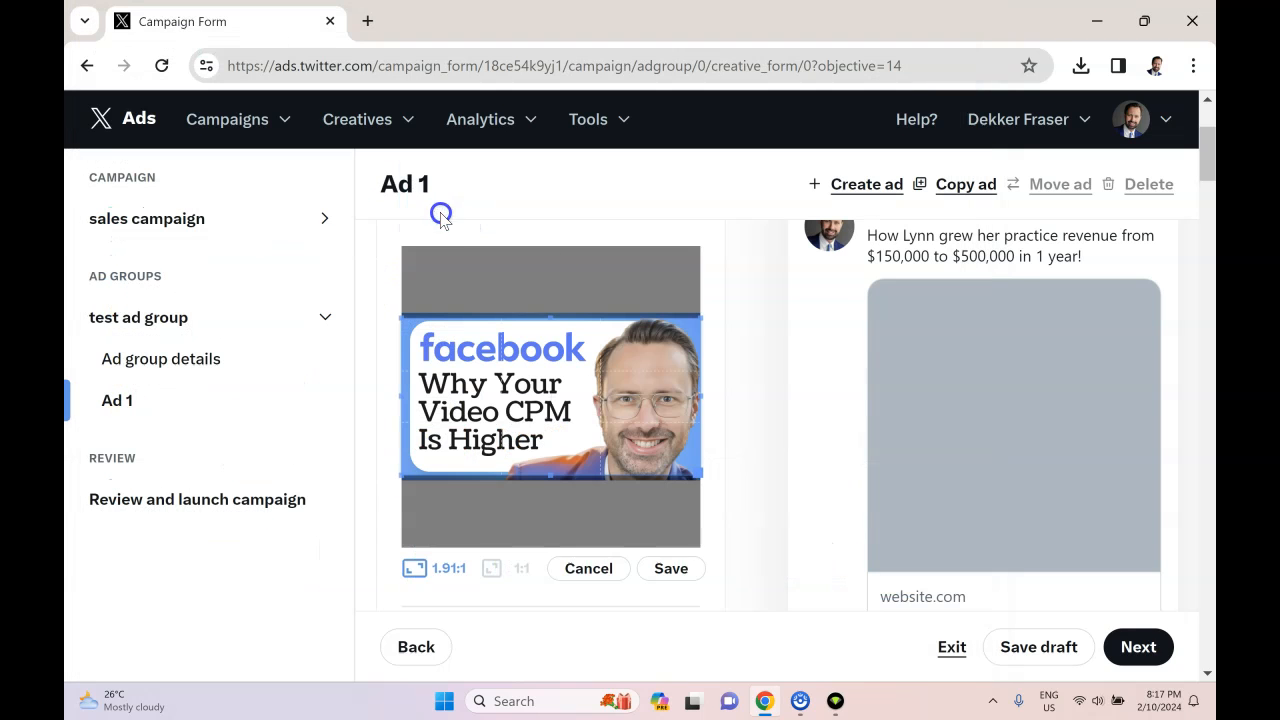
click(671, 568)
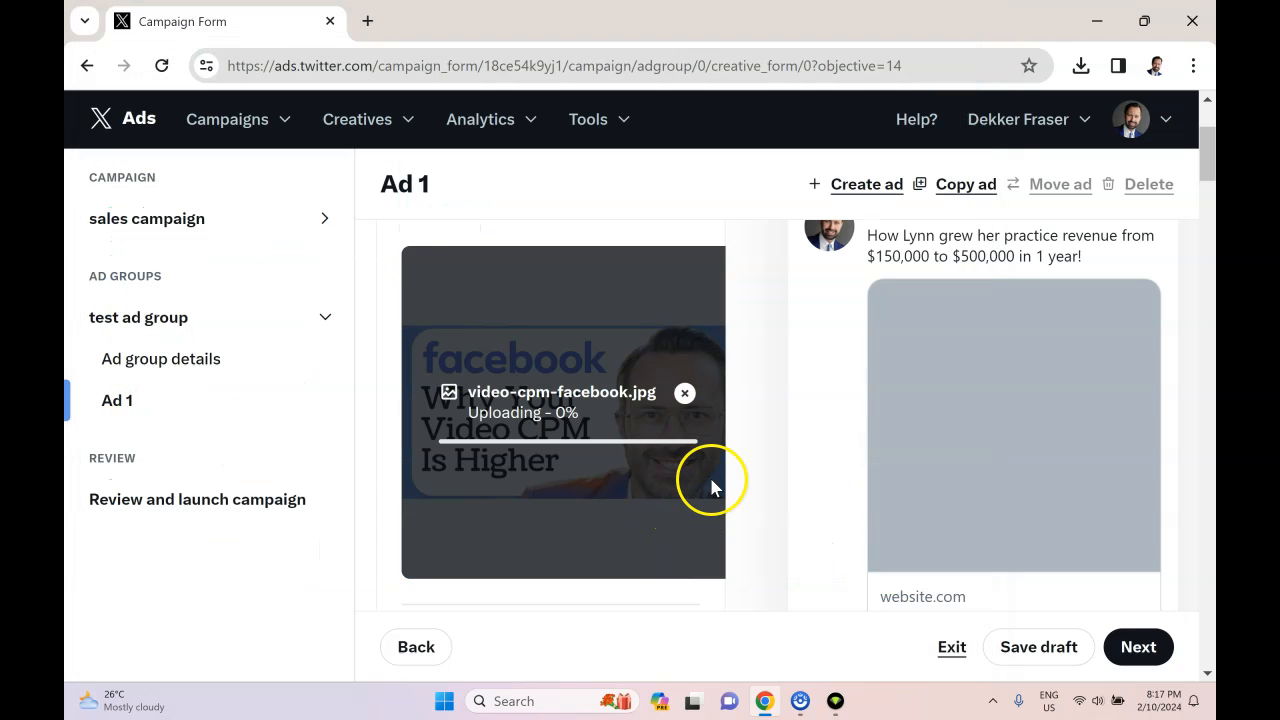
scroll(760, 477, down, 8)
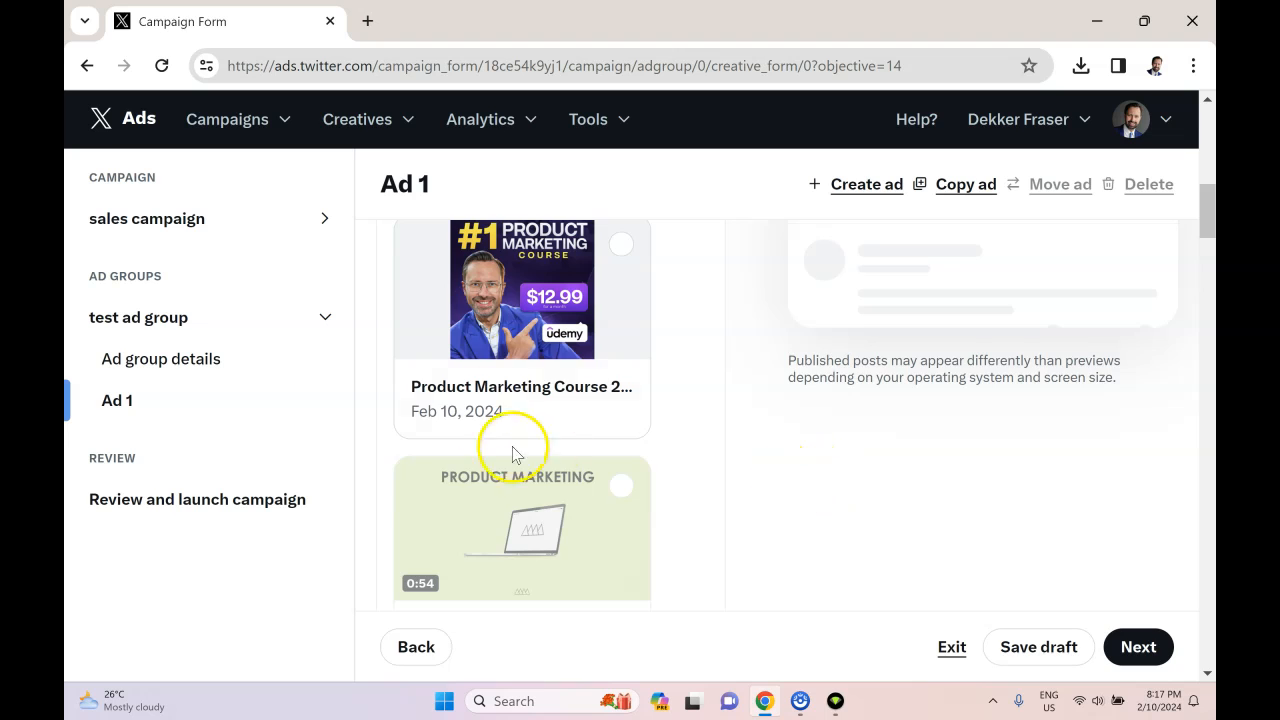
scroll(512, 453, up, 2)
scroll(617, 400, up, 2)
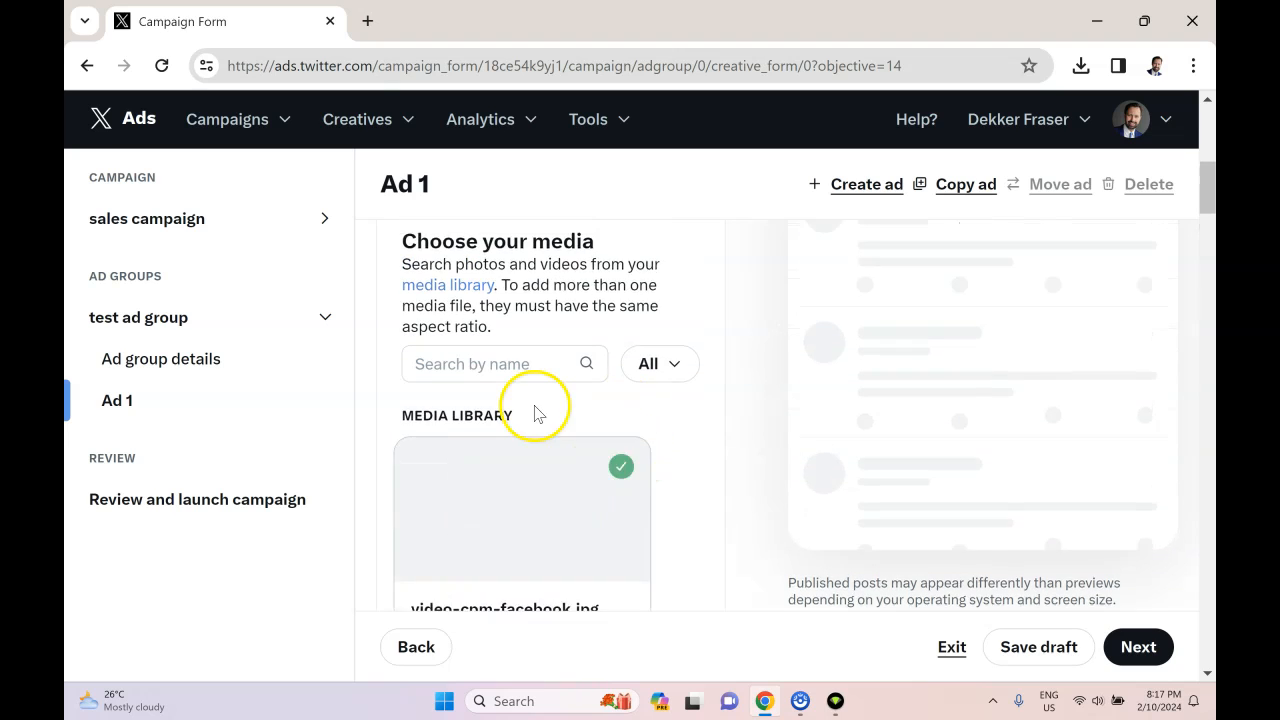
click(518, 449)
Continue to the campaign review and check the campaign details
click(1139, 648)
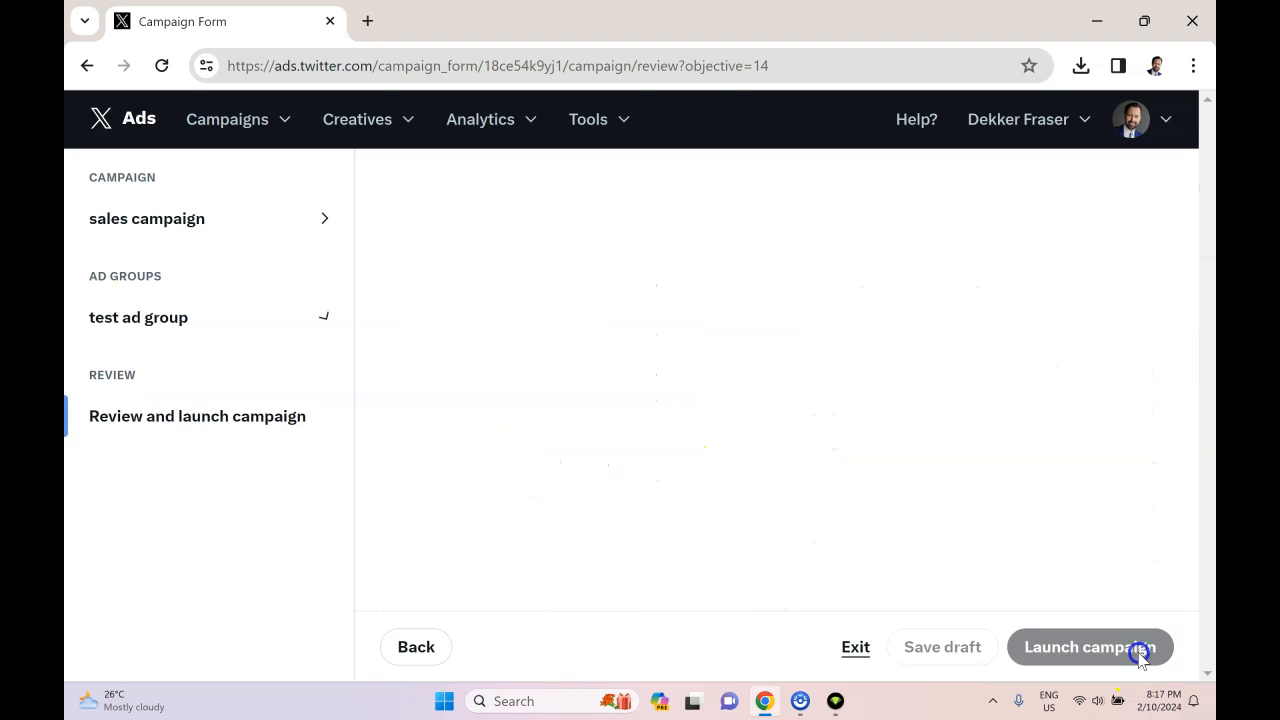
scroll(1073, 602, down, 2)
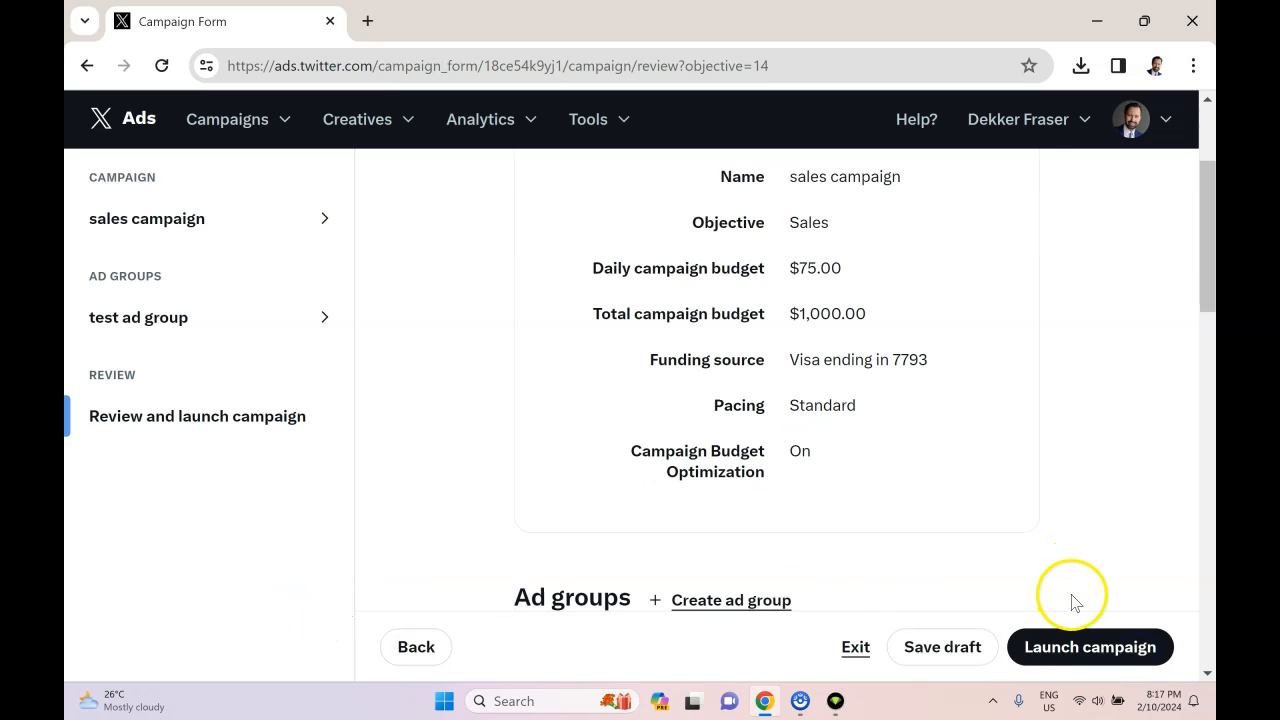
scroll(871, 543, up, 2)
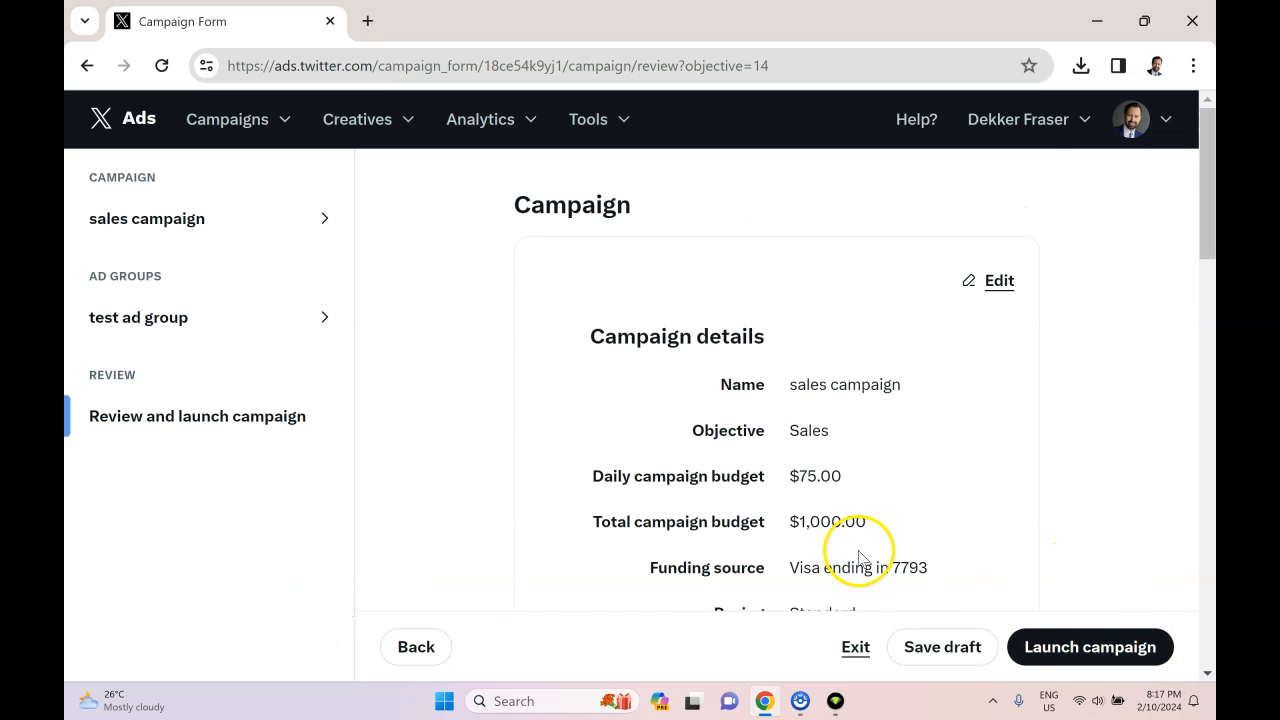
Reopen Ad 1 in the test ad group and make a copy of it
click(227, 324)
click(217, 400)
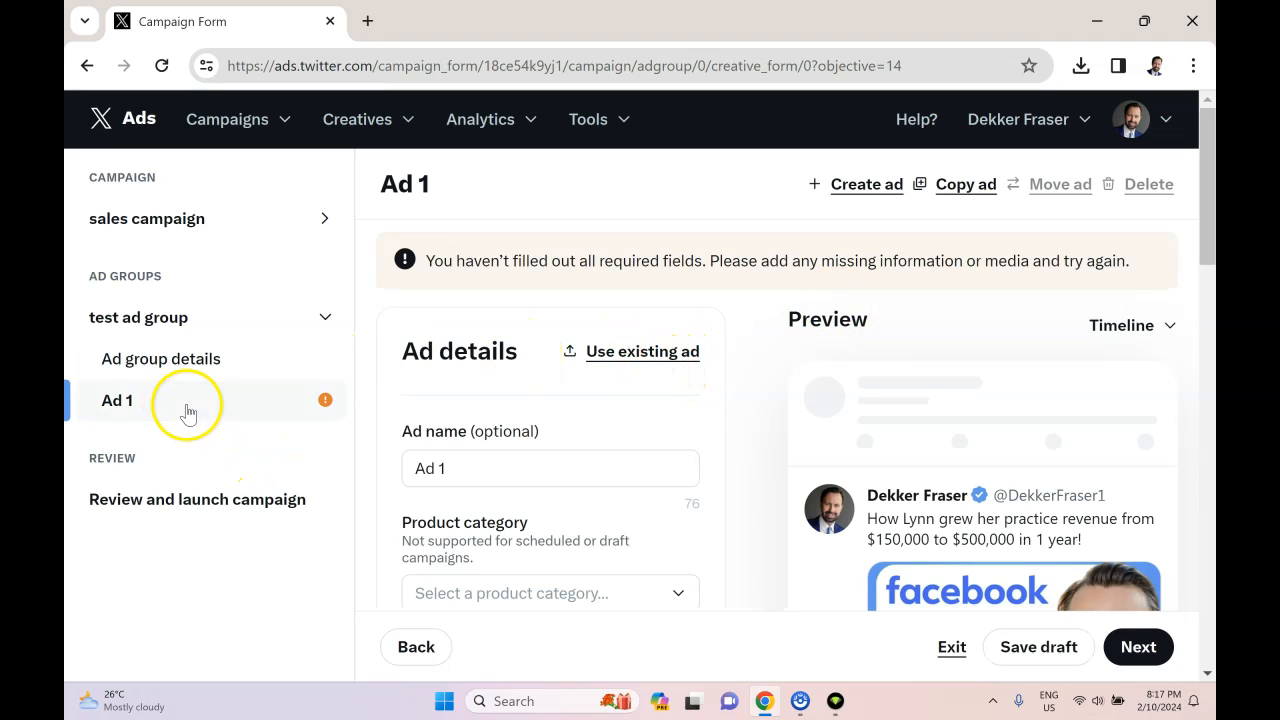
click(963, 185)
Look over the copied ad's details and highlight its ad text in the preview
scroll(614, 523, down, 2)
scroll(626, 523, up, 1)
drag(1104, 445, 858, 433)
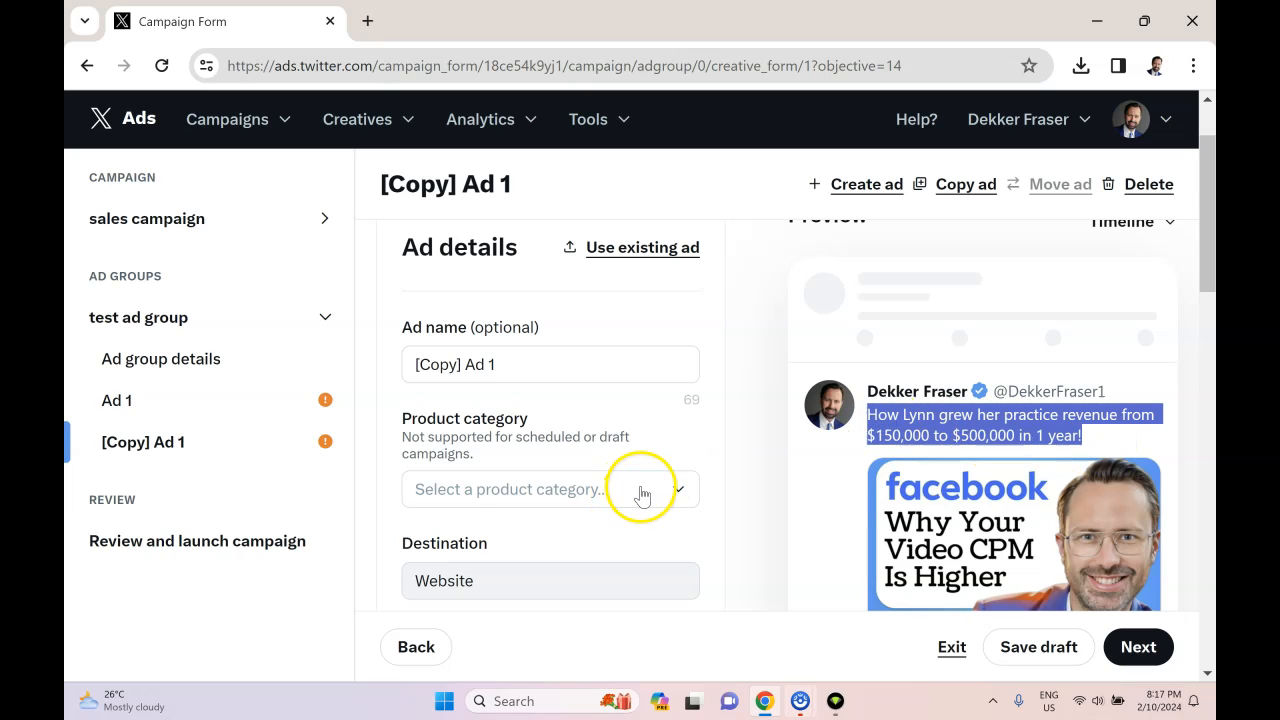
click(622, 436)
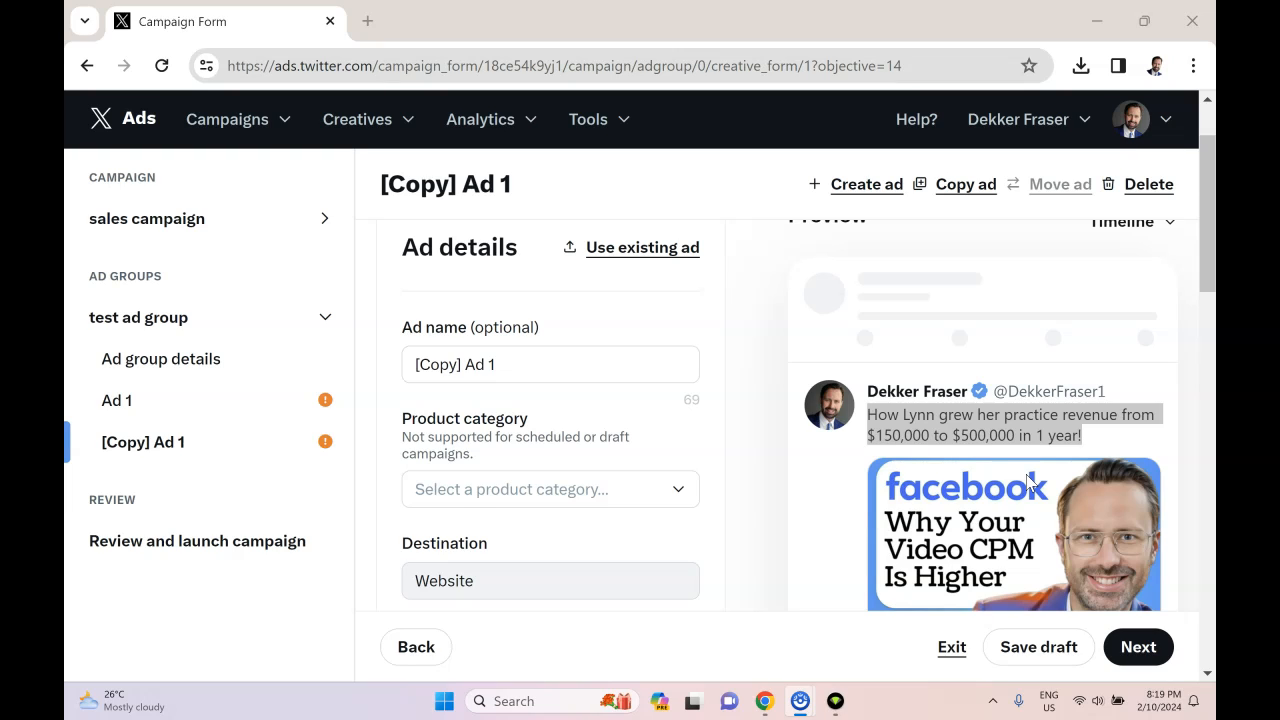
click(1068, 432)
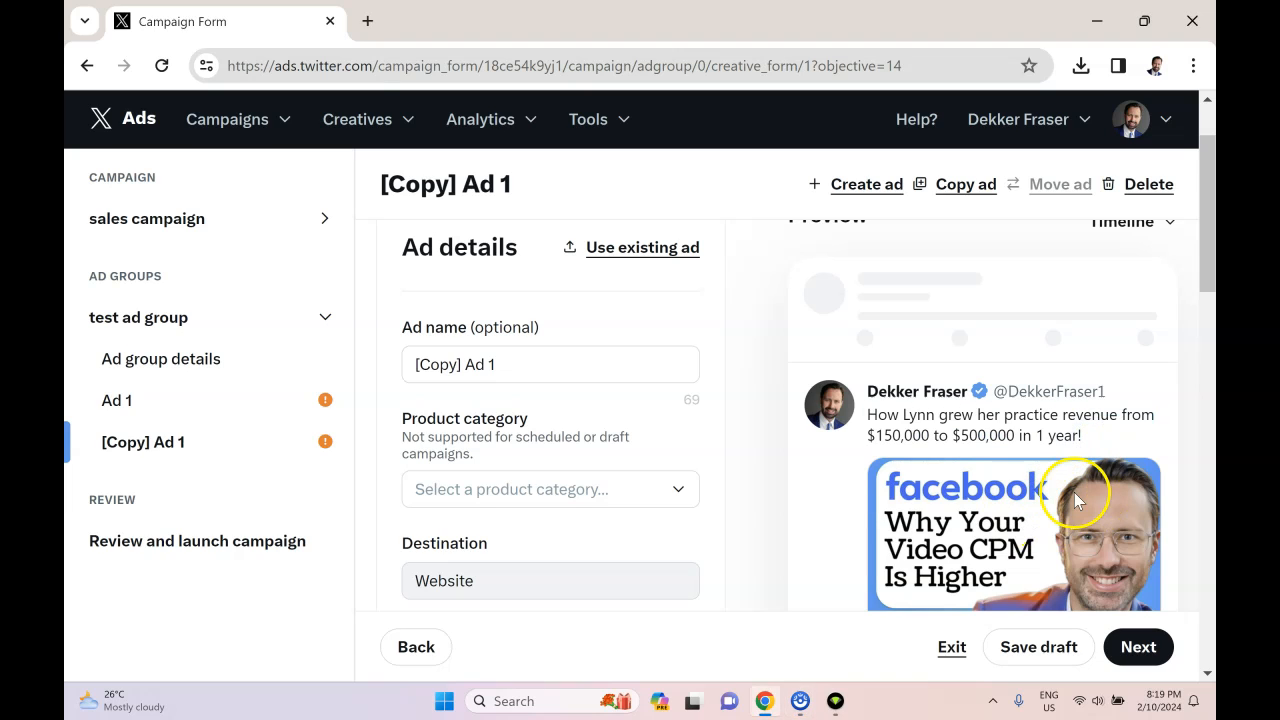